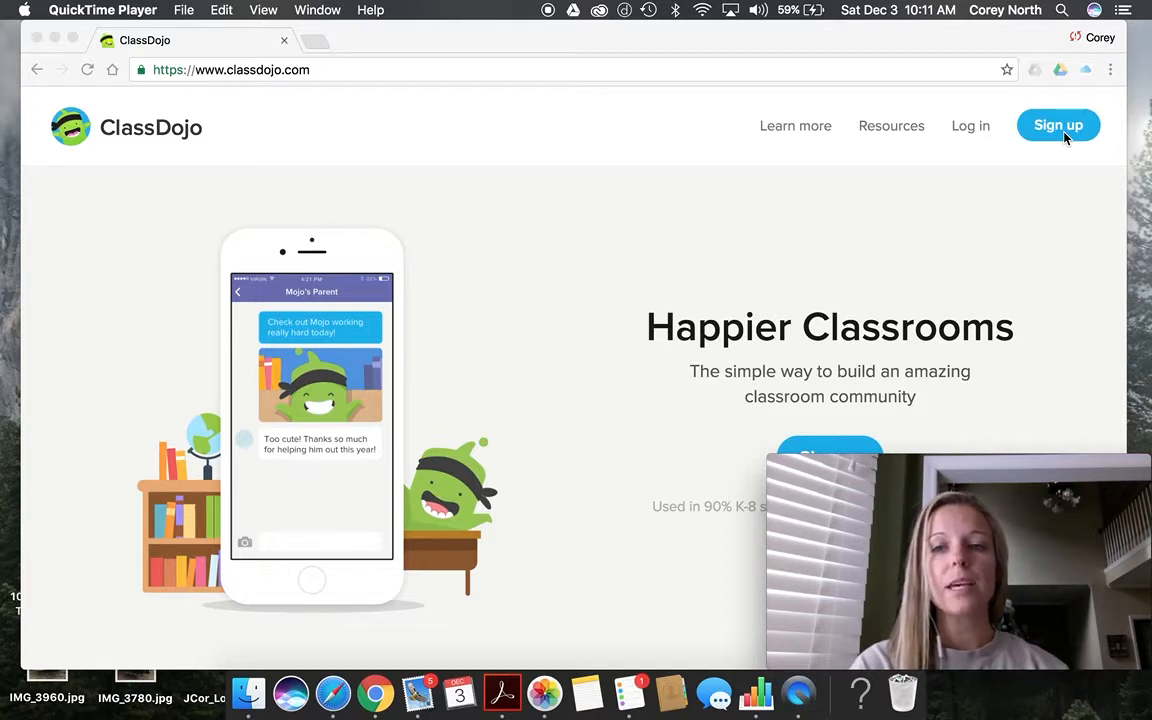
Step: Log in to the teacher account with the account e-mail and password
{"action": "left_click", "coordinate": [968, 127]}
{"action": "left_click", "coordinate": [969, 131]}
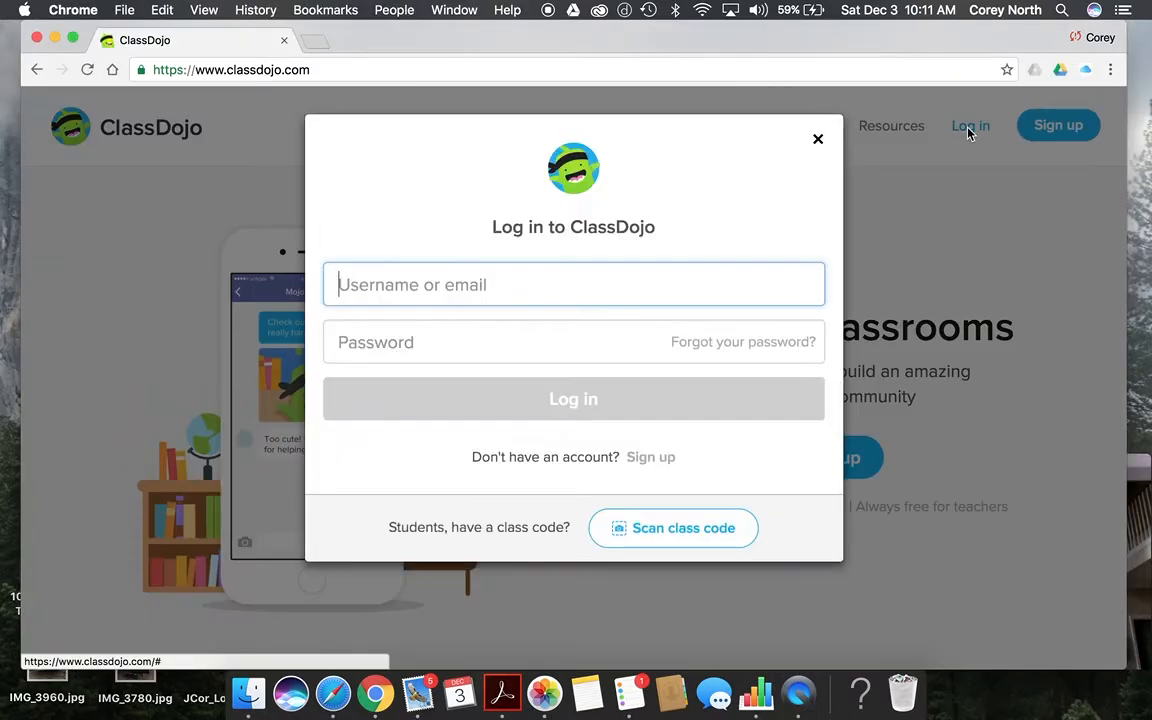
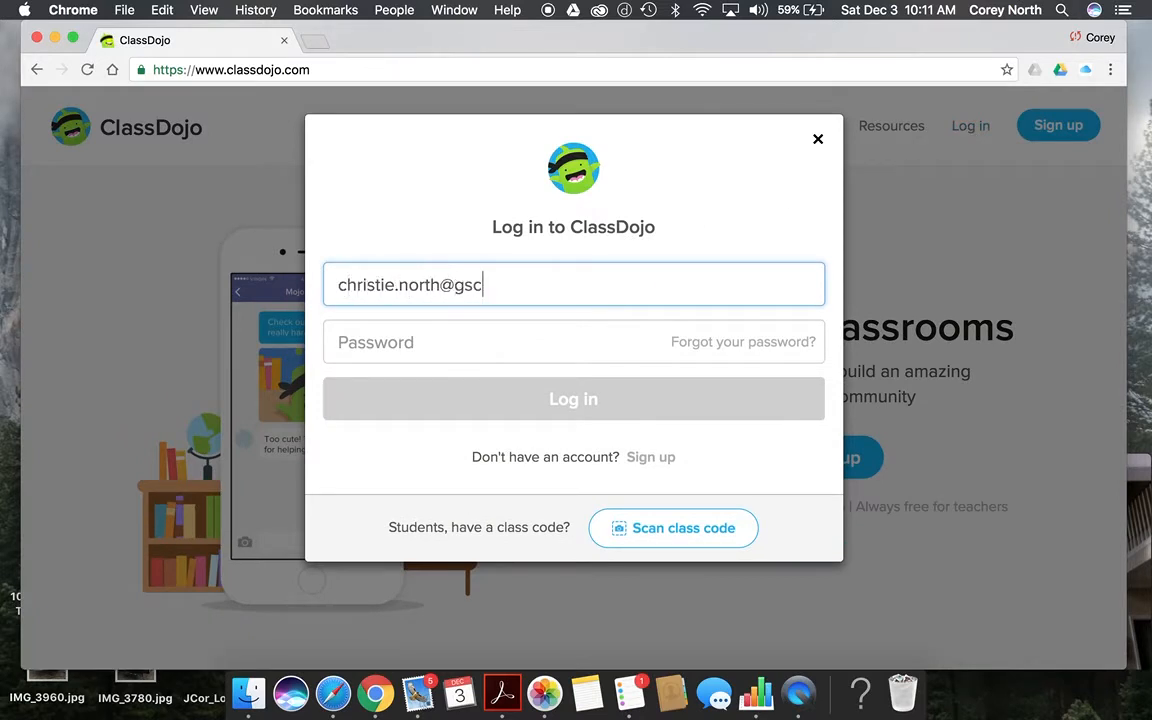
{"action": "left_click", "coordinate": [453, 357]}
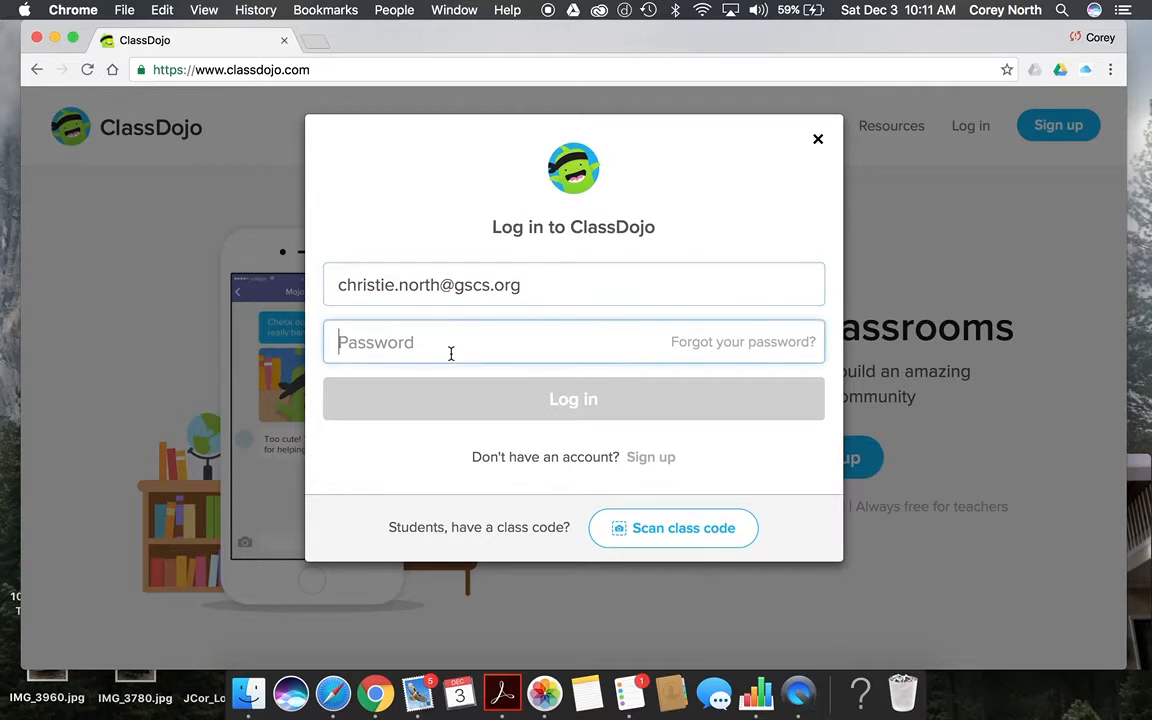
{"action": "type", "text": "•••••••"}
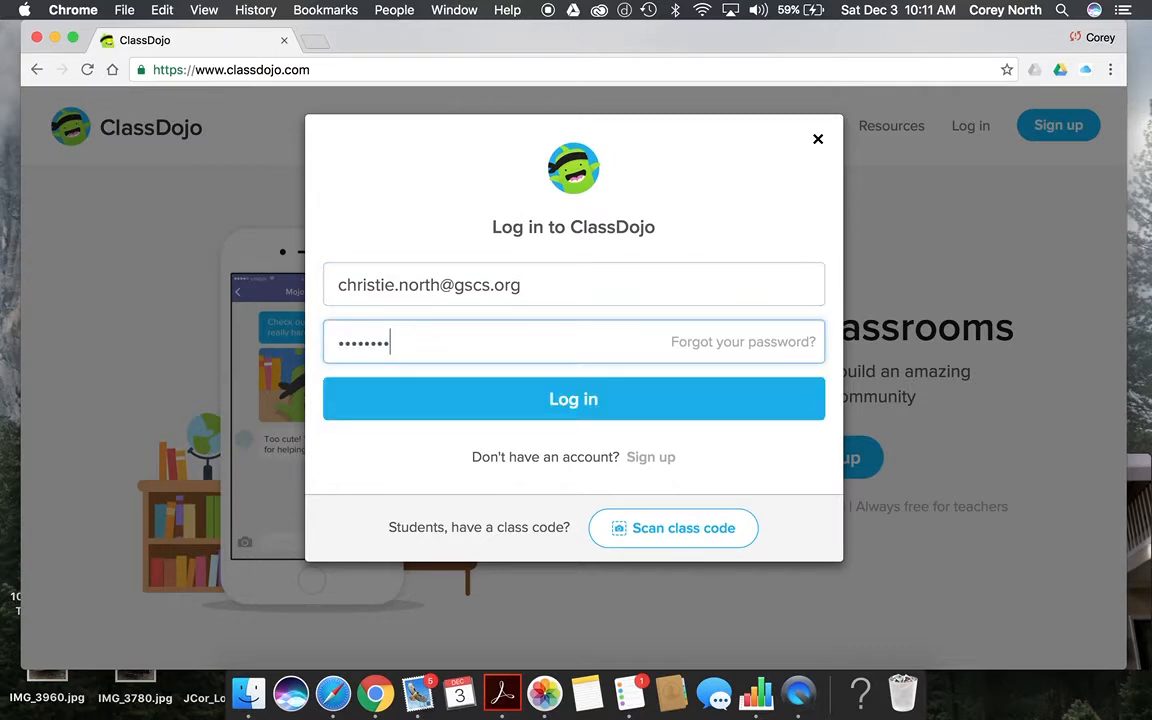
{"action": "key", "text": "Return"}
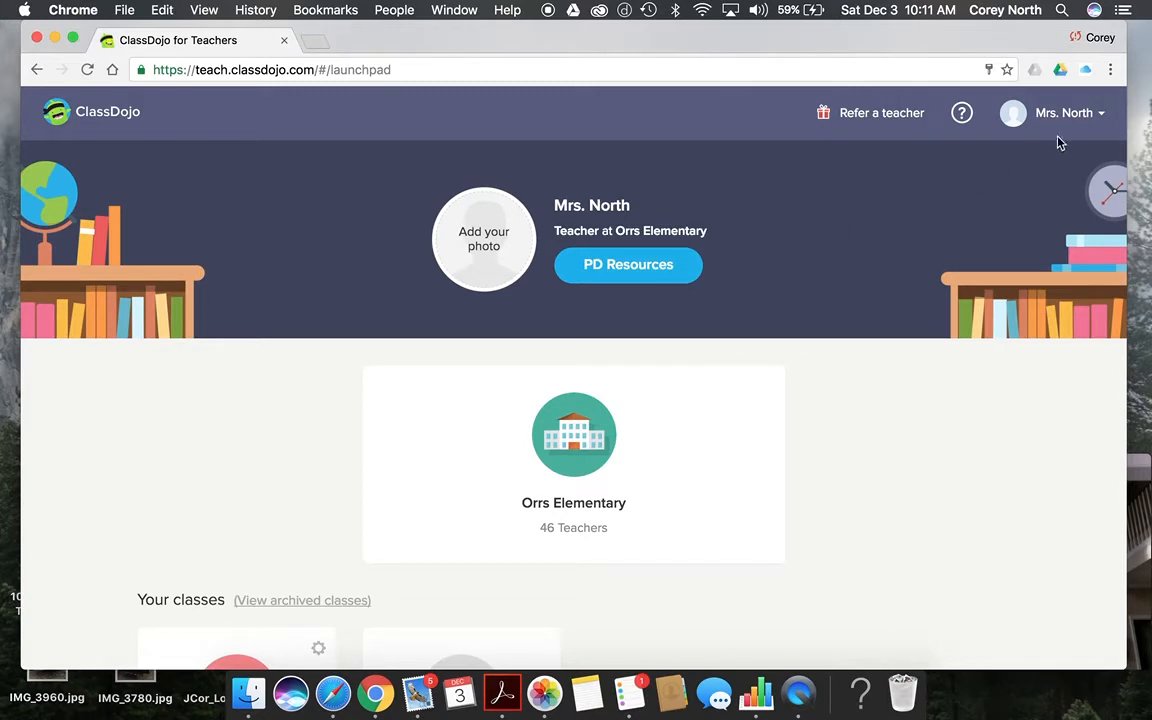
{"action": "left_click", "coordinate": [1100, 115]}
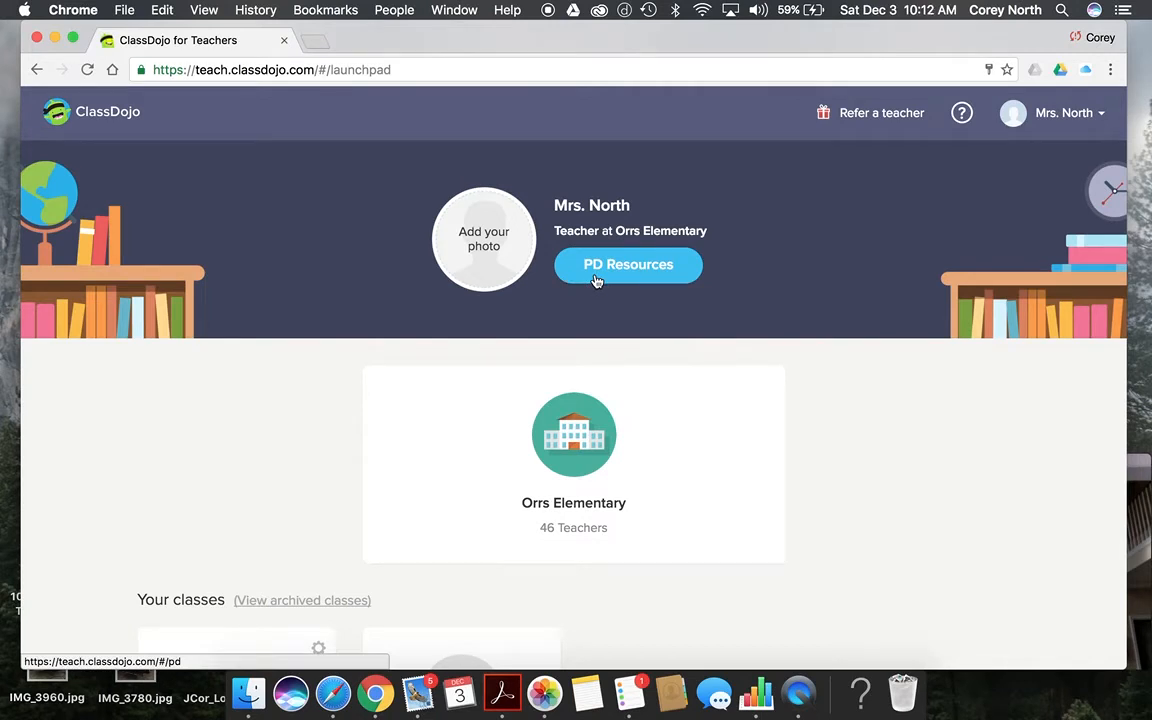
{"action": "scroll", "coordinate": [845, 368], "scroll_direction": "down", "scroll_amount": 2}
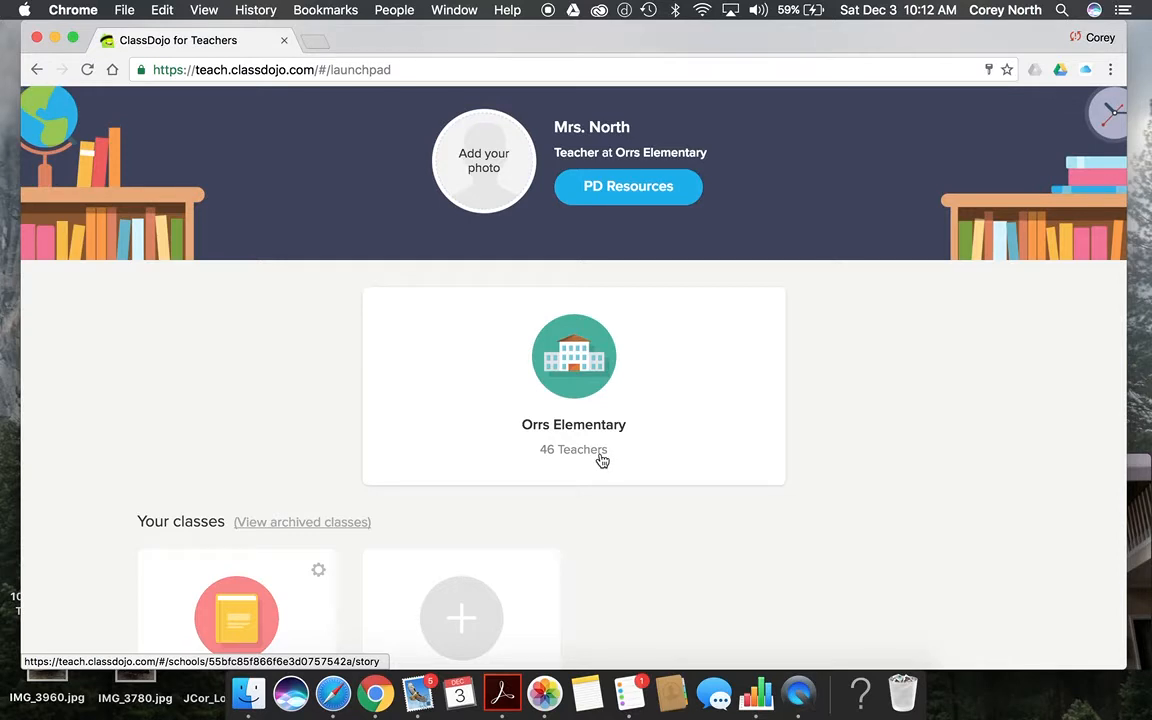
{"action": "scroll", "coordinate": [822, 563], "scroll_direction": "down", "scroll_amount": 4}
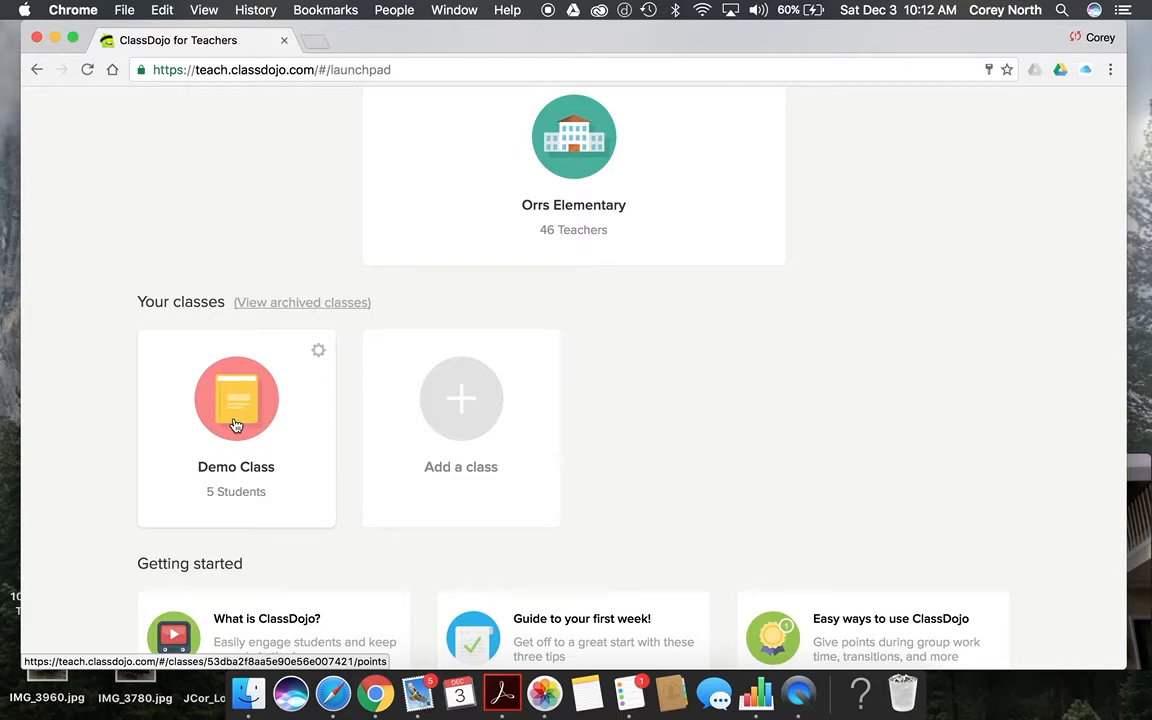
Step: Create a 3rd Grade homeroom class named after the teacher, with the globe icon
{"action": "left_click", "coordinate": [485, 427]}
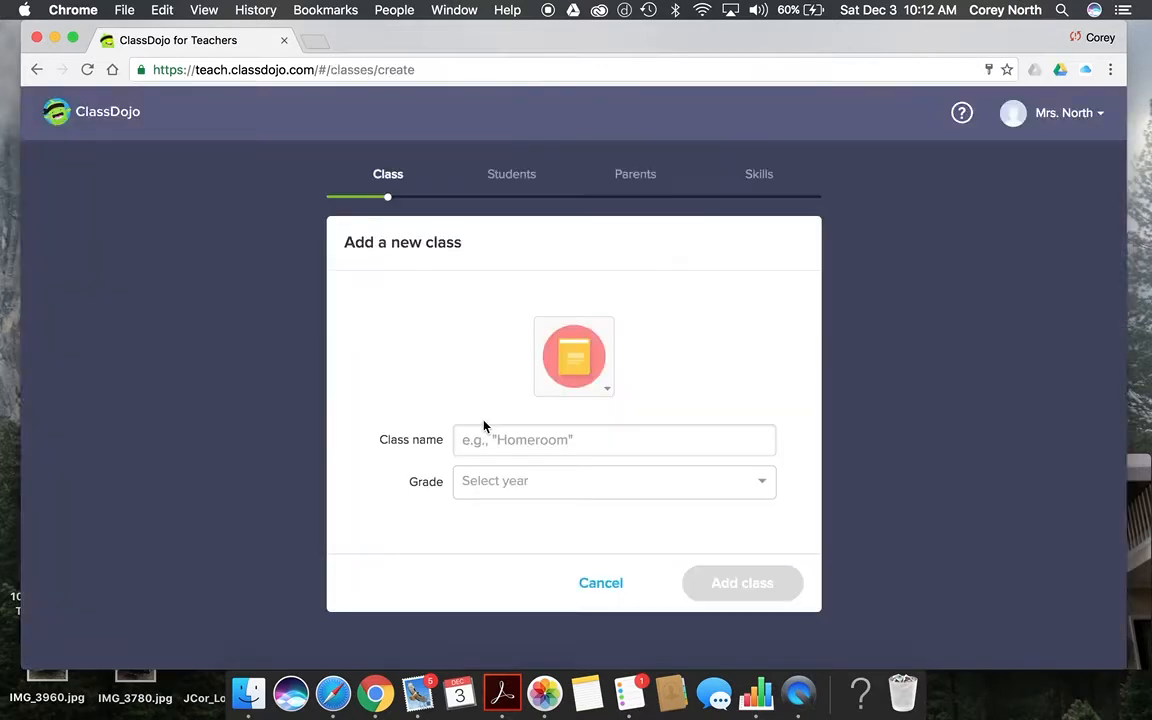
{"action": "left_click", "coordinate": [535, 441]}
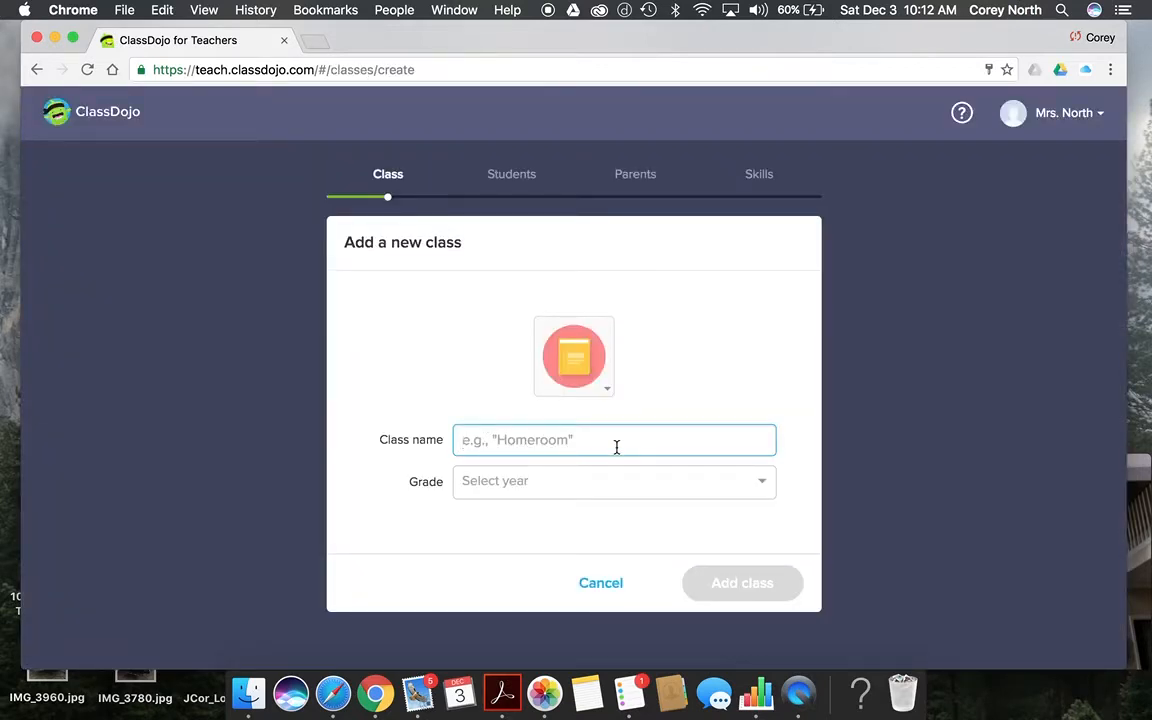
{"action": "type", "text": "North's "}
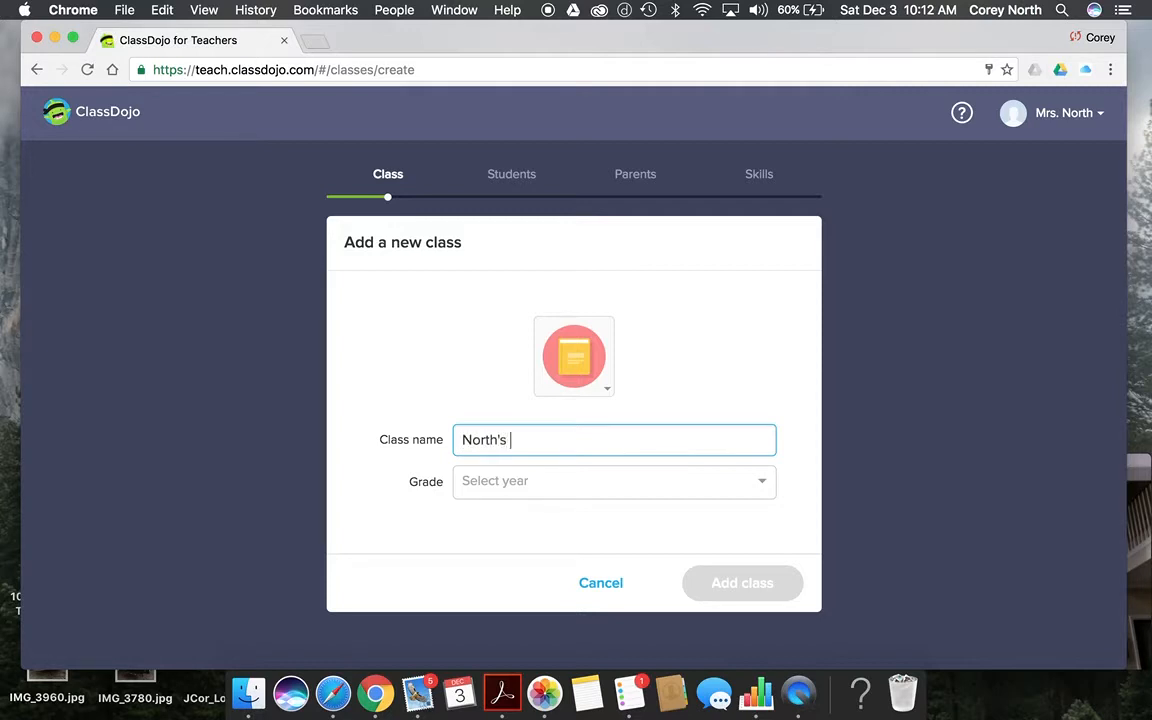
{"action": "type", "text": "Homeroom"}
{"action": "left_click", "coordinate": [621, 484]}
{"action": "left_click", "coordinate": [599, 627]}
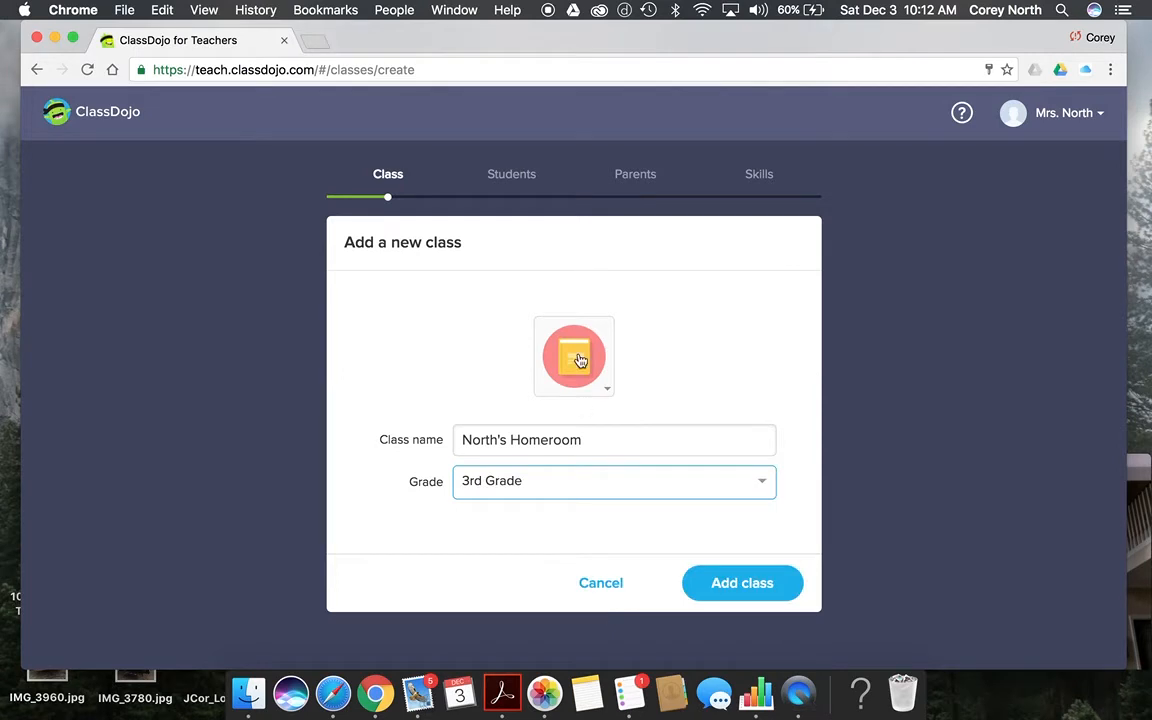
{"action": "left_click", "coordinate": [599, 389]}
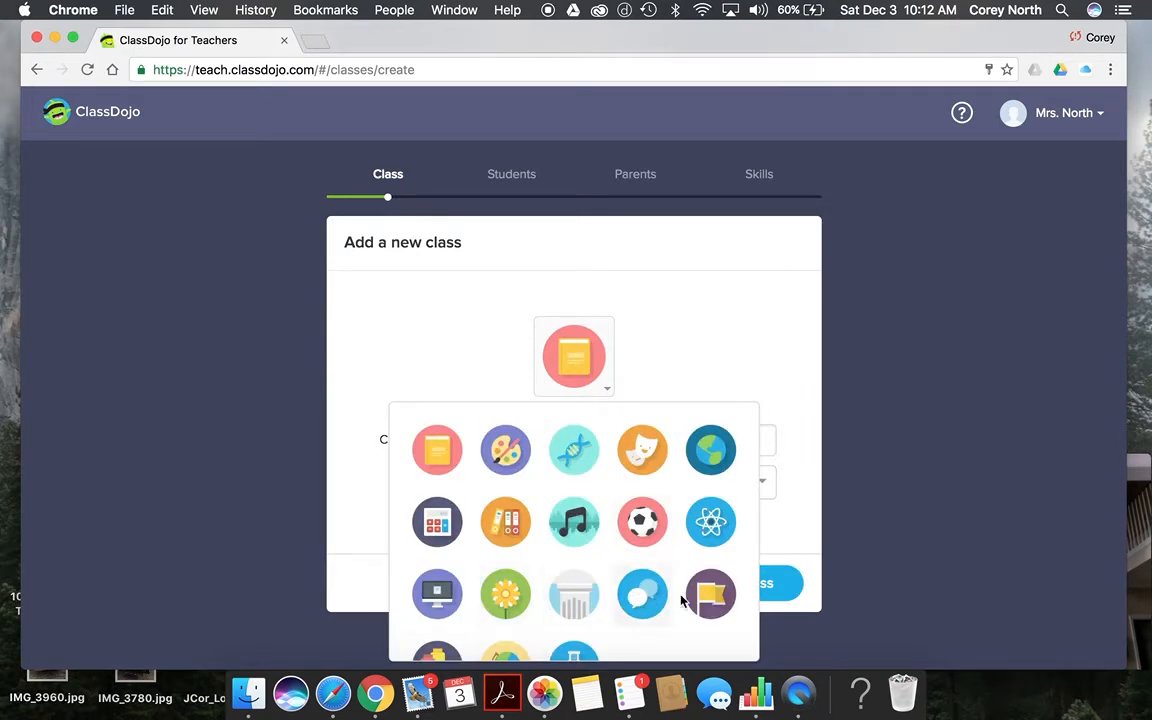
{"action": "scroll", "coordinate": [714, 600], "scroll_direction": "down", "scroll_amount": 2}
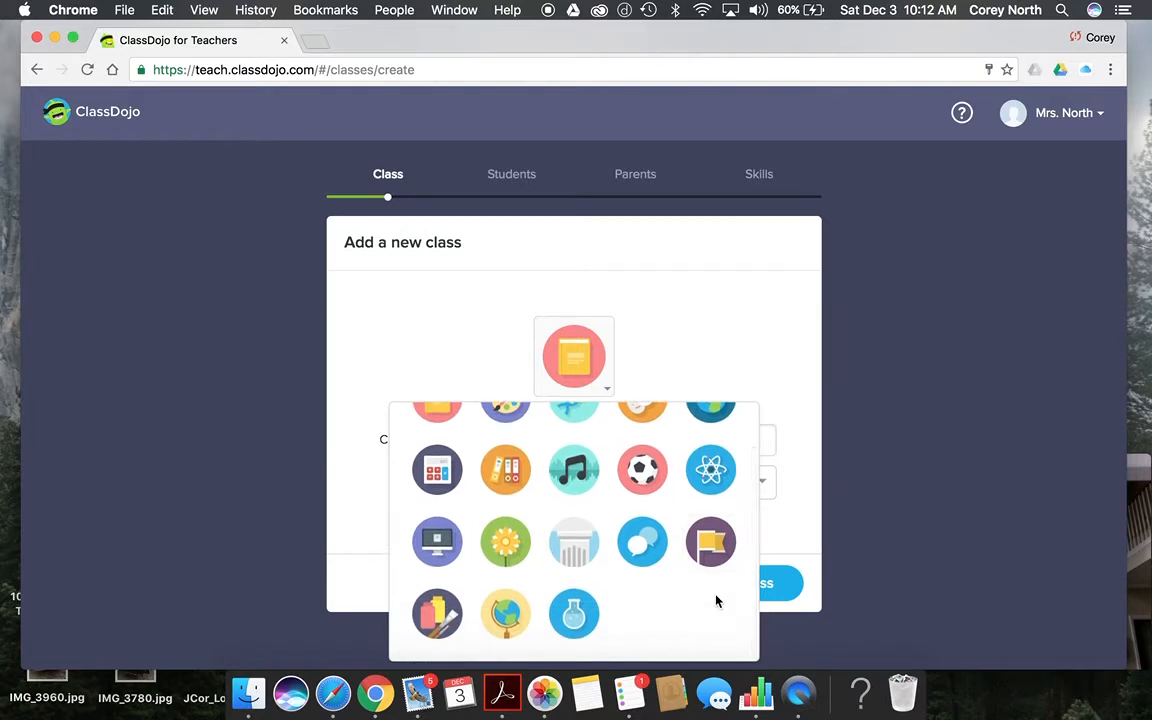
{"action": "left_click", "coordinate": [505, 613]}
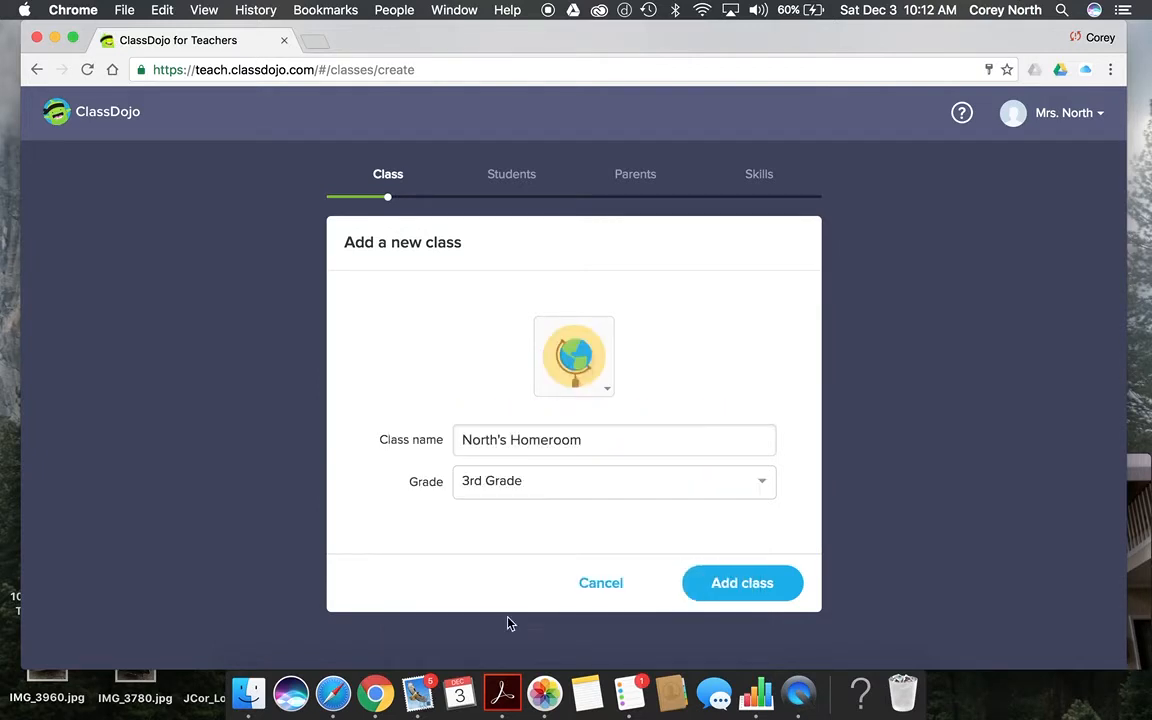
{"action": "left_click", "coordinate": [768, 587]}
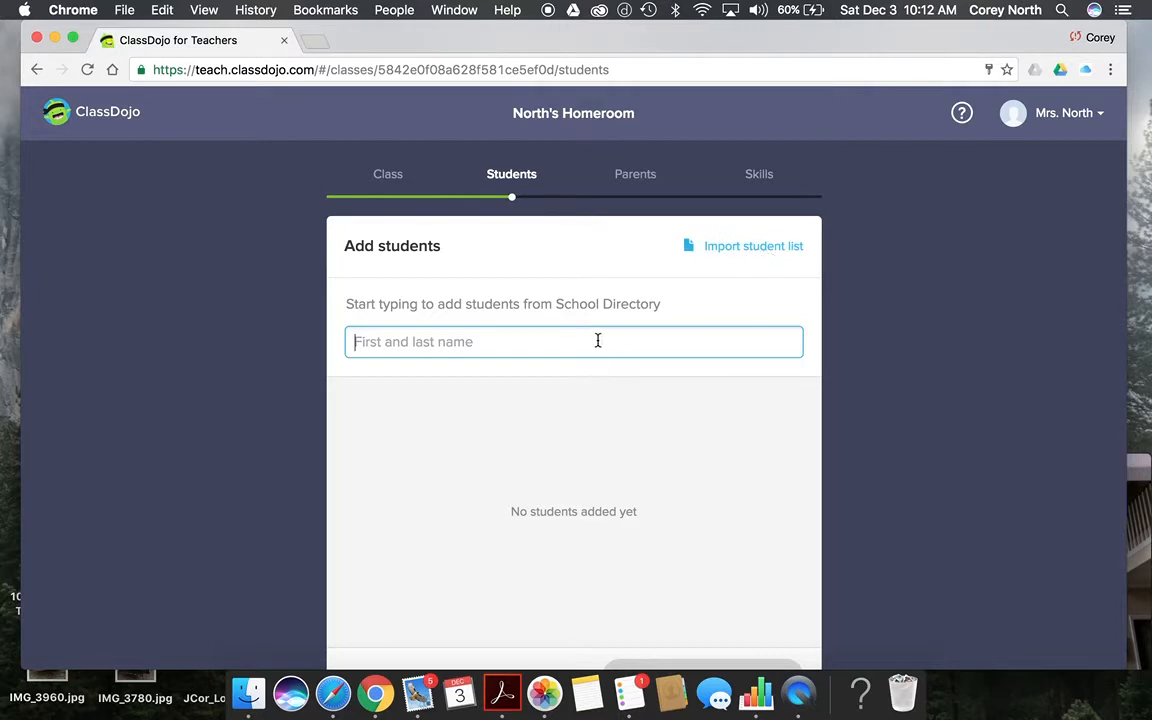
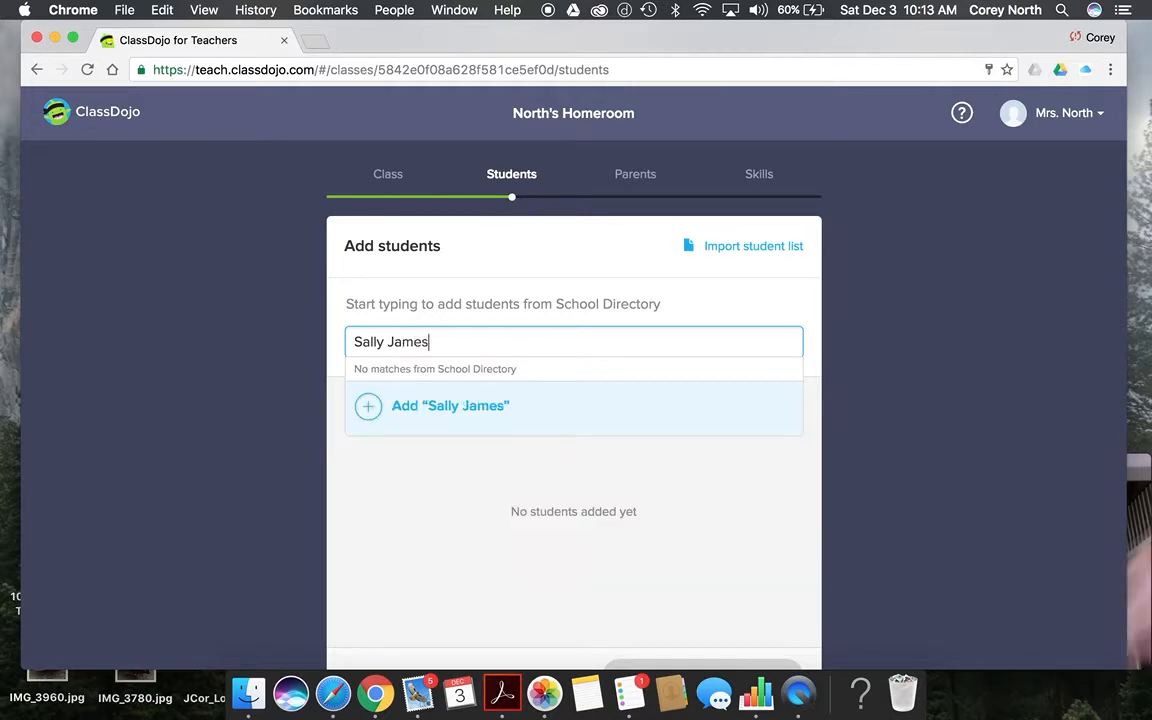
Step: Add one student by full name to the class and finish the student list
{"action": "key", "text": "Return"}
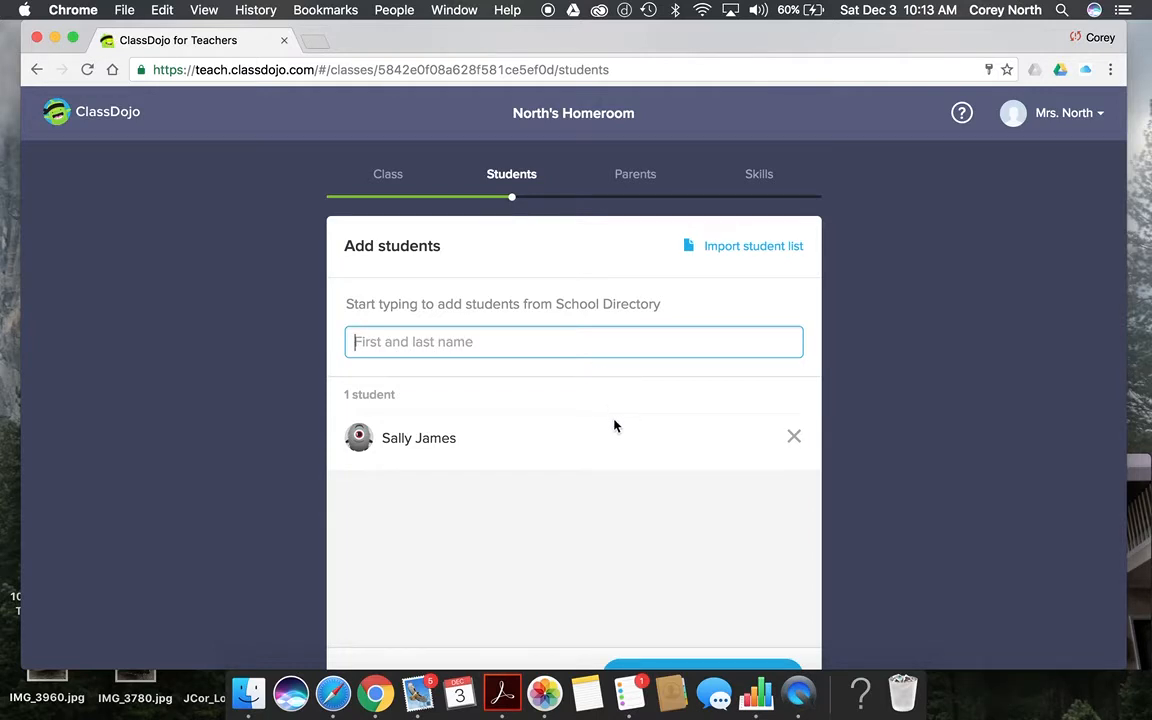
{"action": "scroll", "coordinate": [614, 426], "scroll_direction": "down", "scroll_amount": 2}
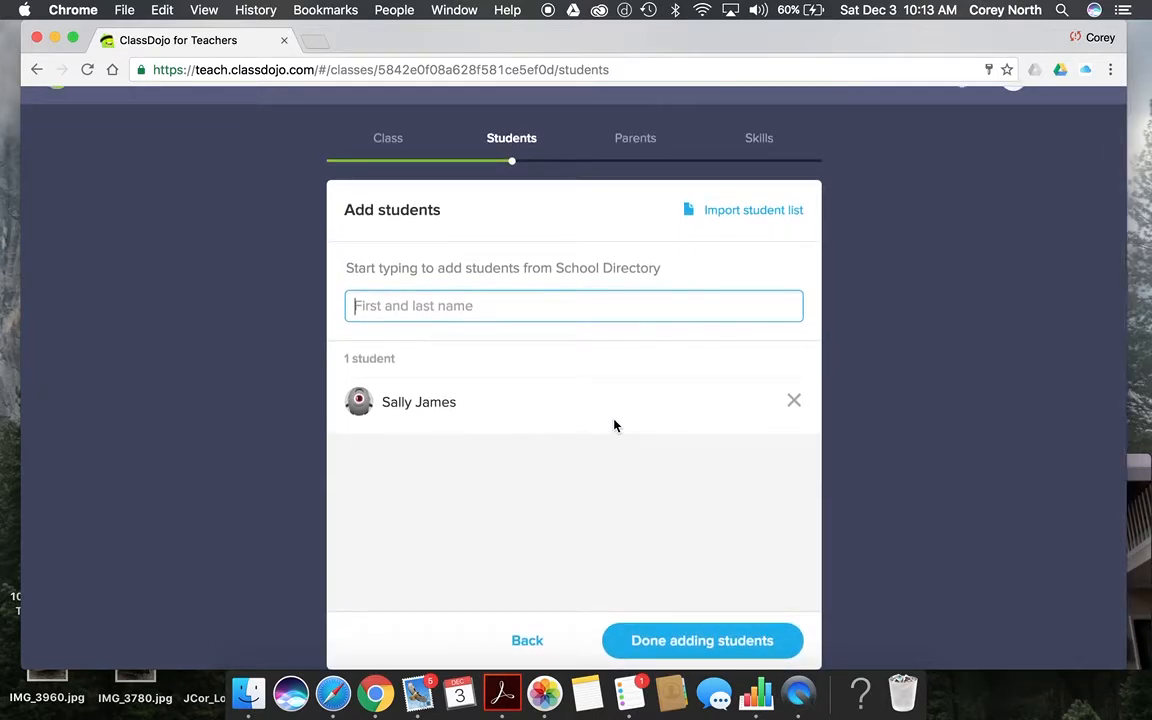
{"action": "left_click", "coordinate": [681, 651]}
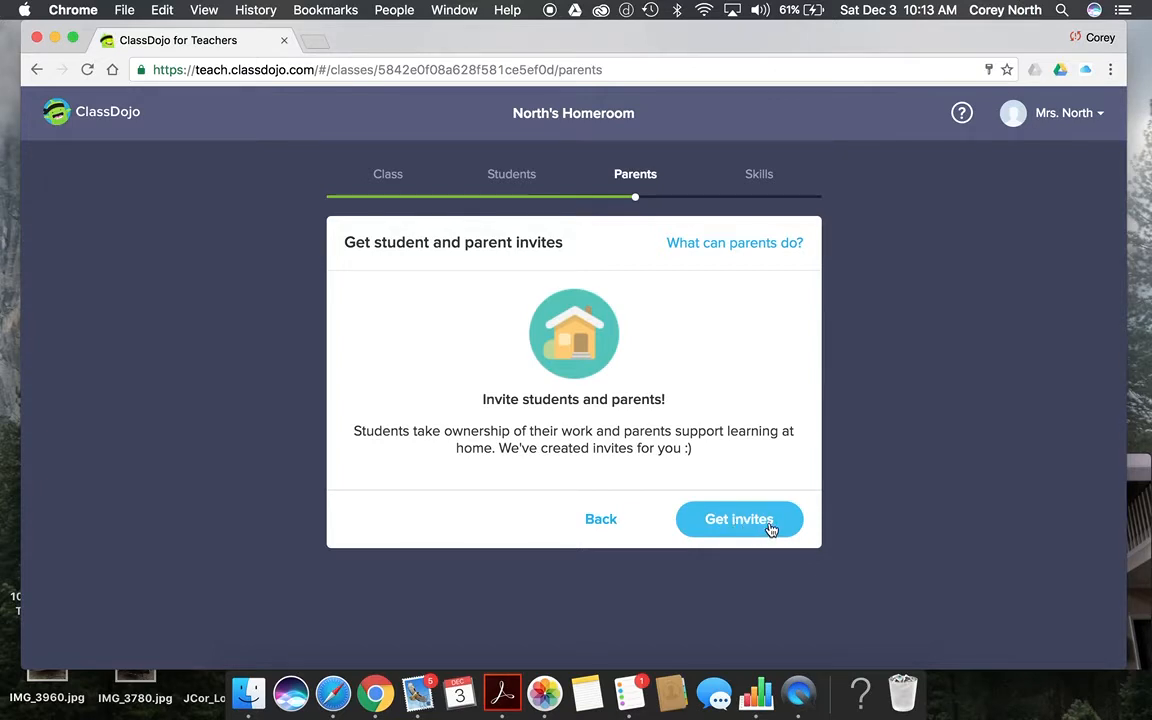
Step: Back out of class setup to the launchpad and open Demo Class
{"action": "left_click", "coordinate": [602, 522]}
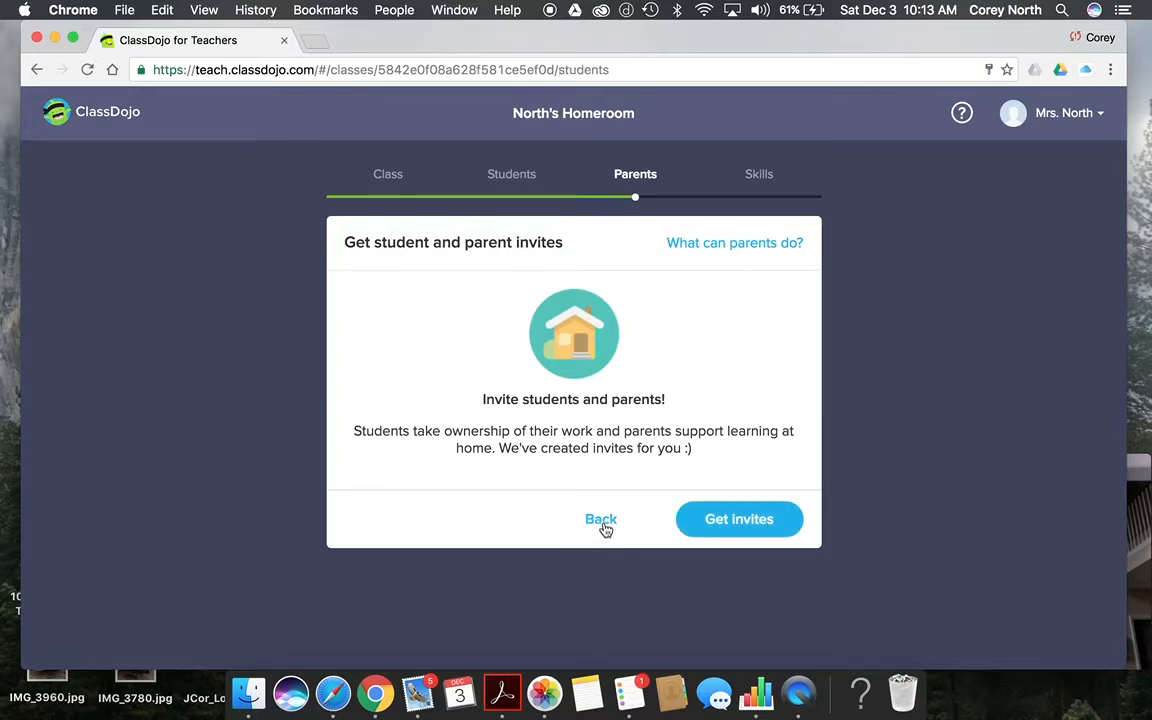
{"action": "scroll", "coordinate": [604, 527], "scroll_direction": "down", "scroll_amount": 1}
{"action": "left_click", "coordinate": [527, 643]}
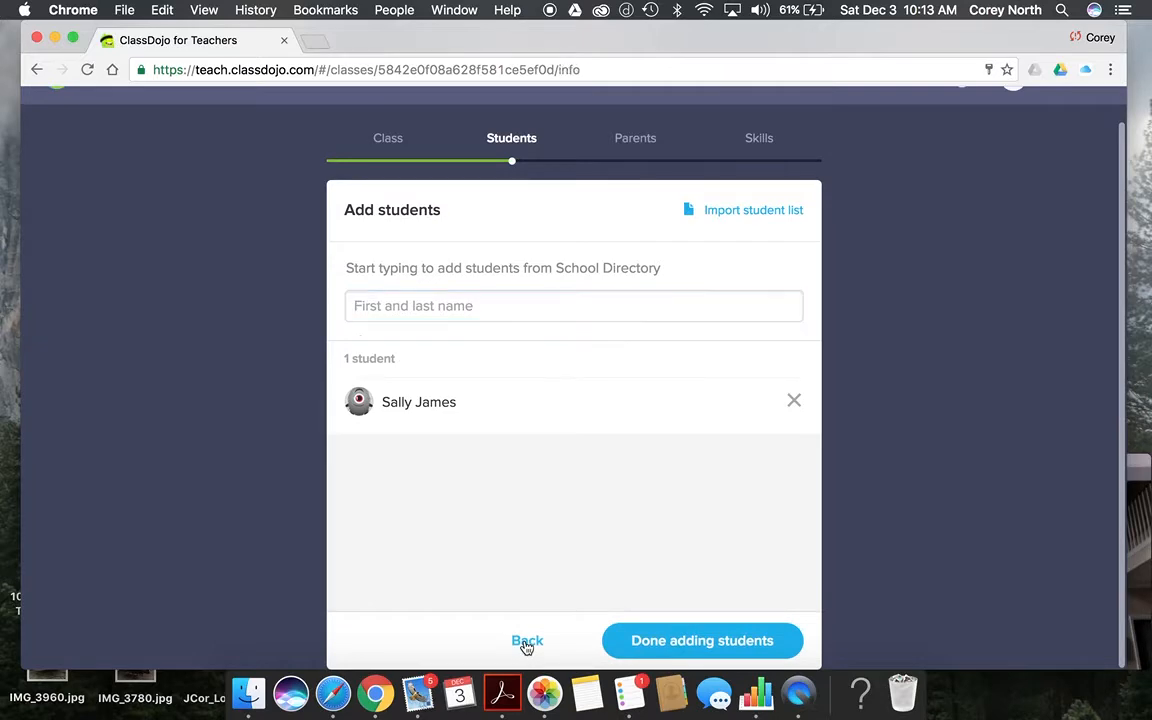
{"action": "left_click", "coordinate": [638, 588]}
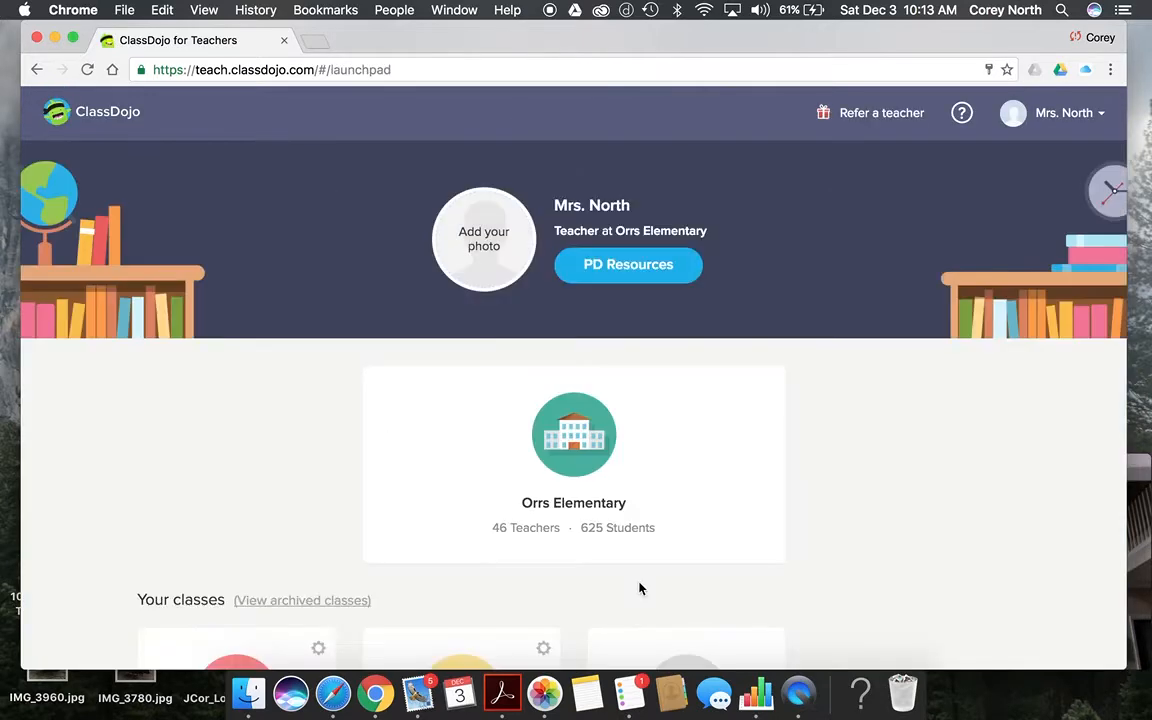
{"action": "scroll", "coordinate": [640, 588], "scroll_direction": "down", "scroll_amount": 5}
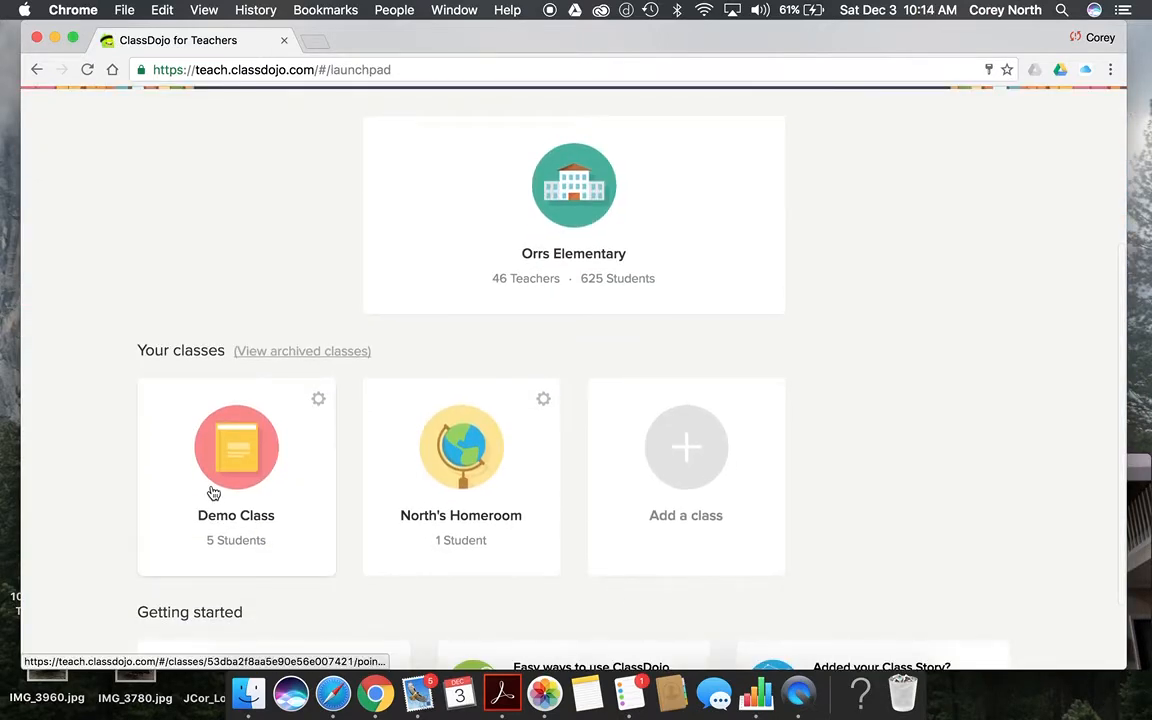
{"action": "left_click", "coordinate": [213, 492]}
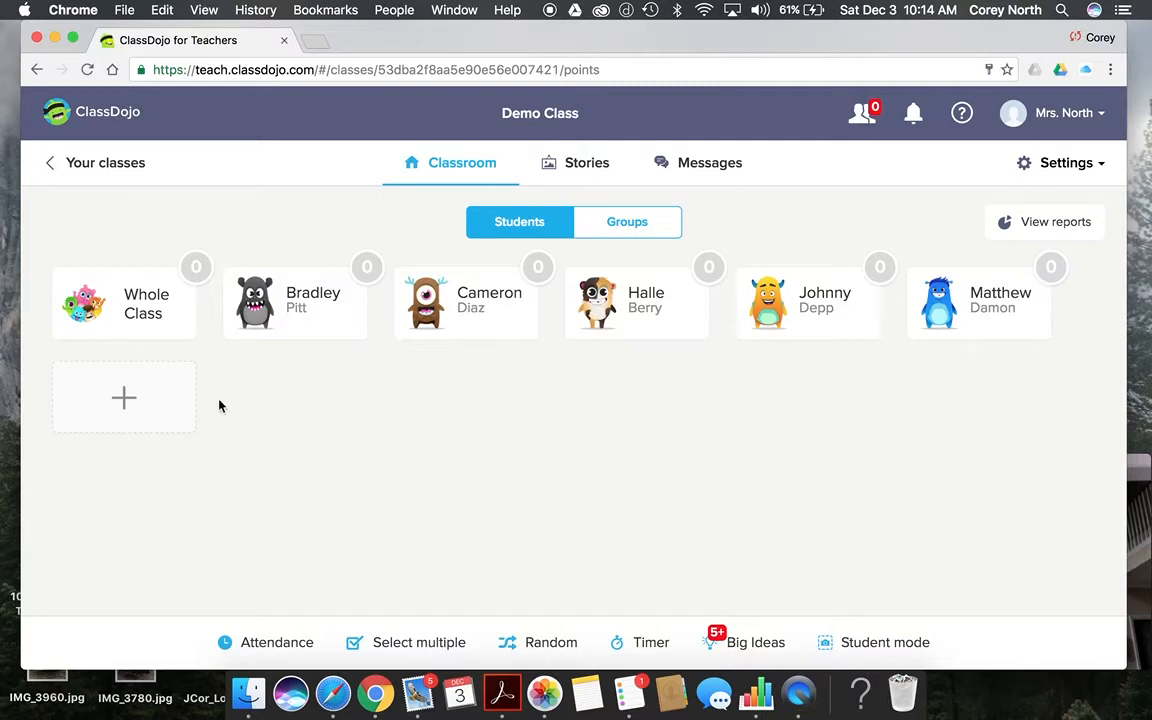
Step: Open Demo Class's skill editor to add a new positive skill
{"action": "left_click", "coordinate": [301, 325]}
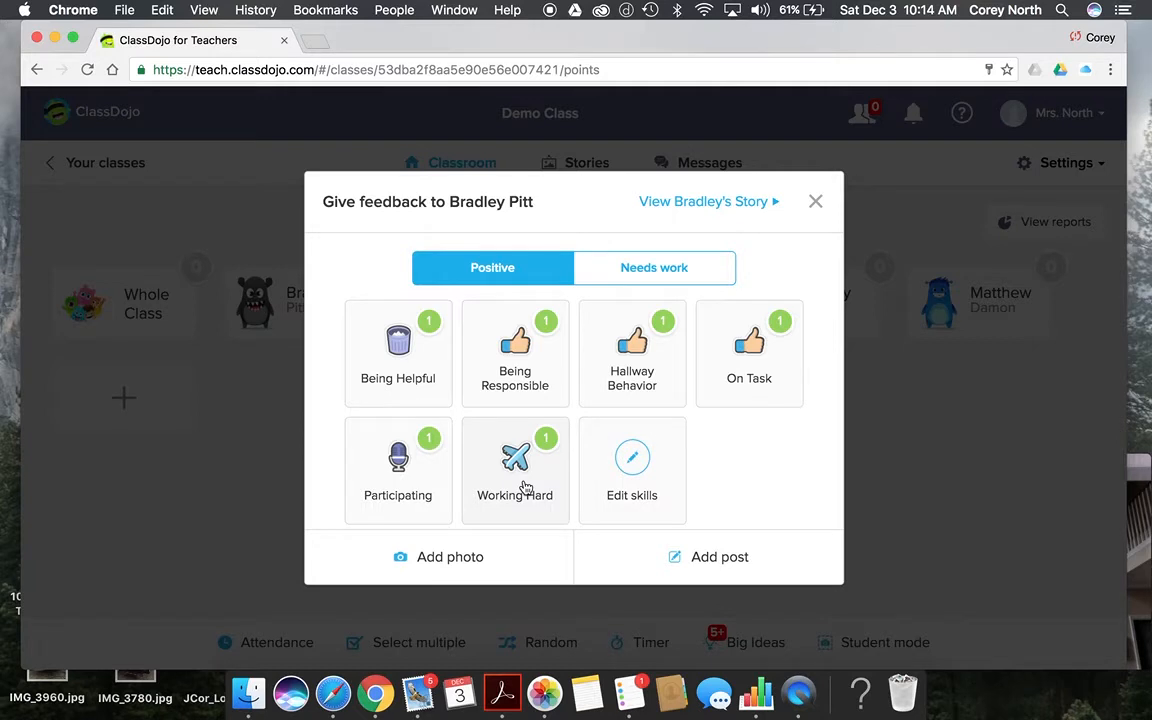
{"action": "left_click", "coordinate": [640, 468]}
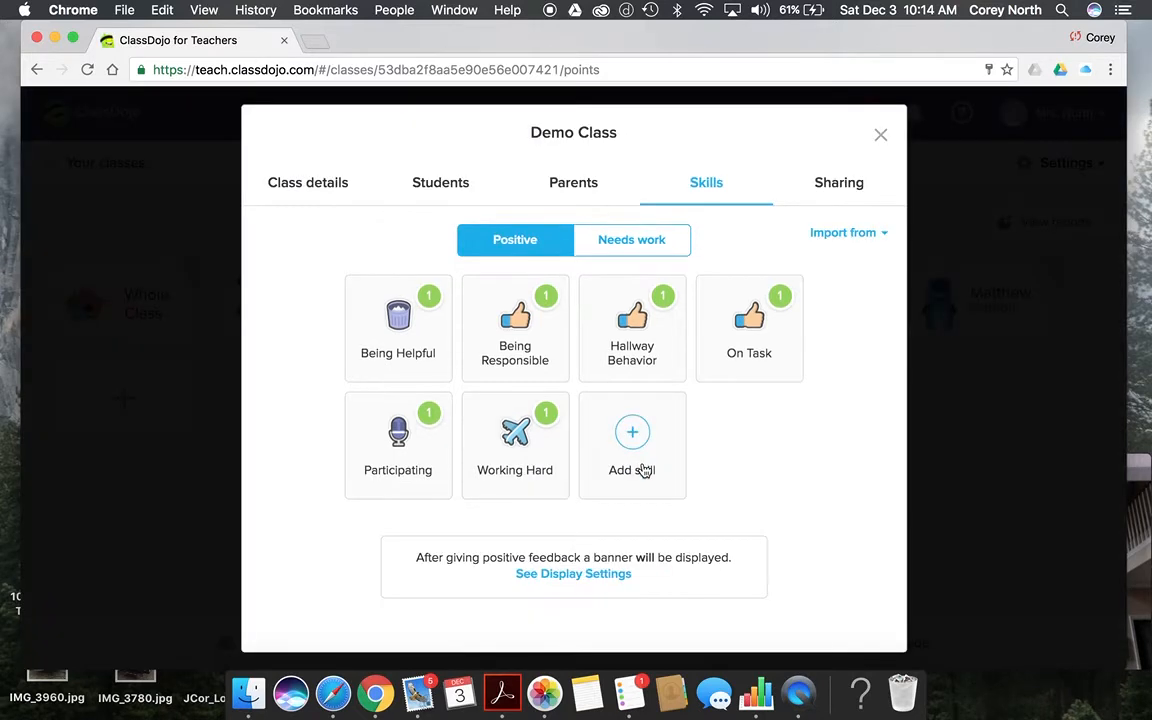
{"action": "left_click", "coordinate": [645, 470]}
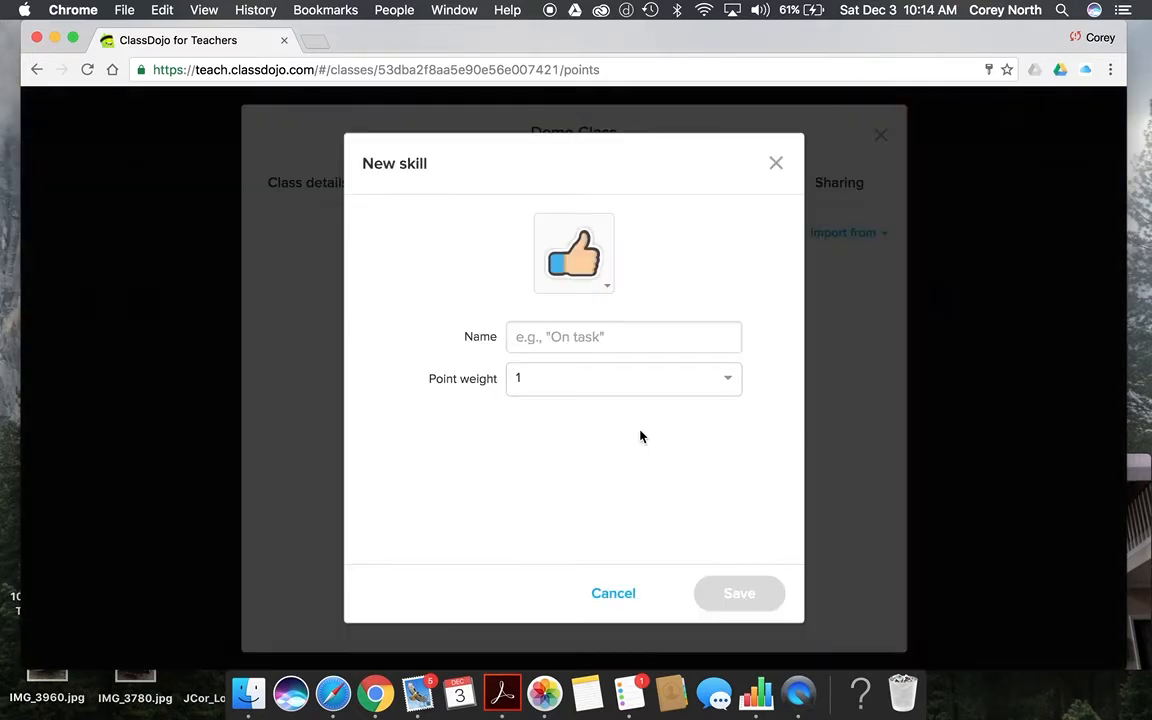
Step: Save a skill 'Having Homework' worth 1 point with the book icon
{"action": "left_click", "coordinate": [620, 334]}
{"action": "type", "text": "Having H"}
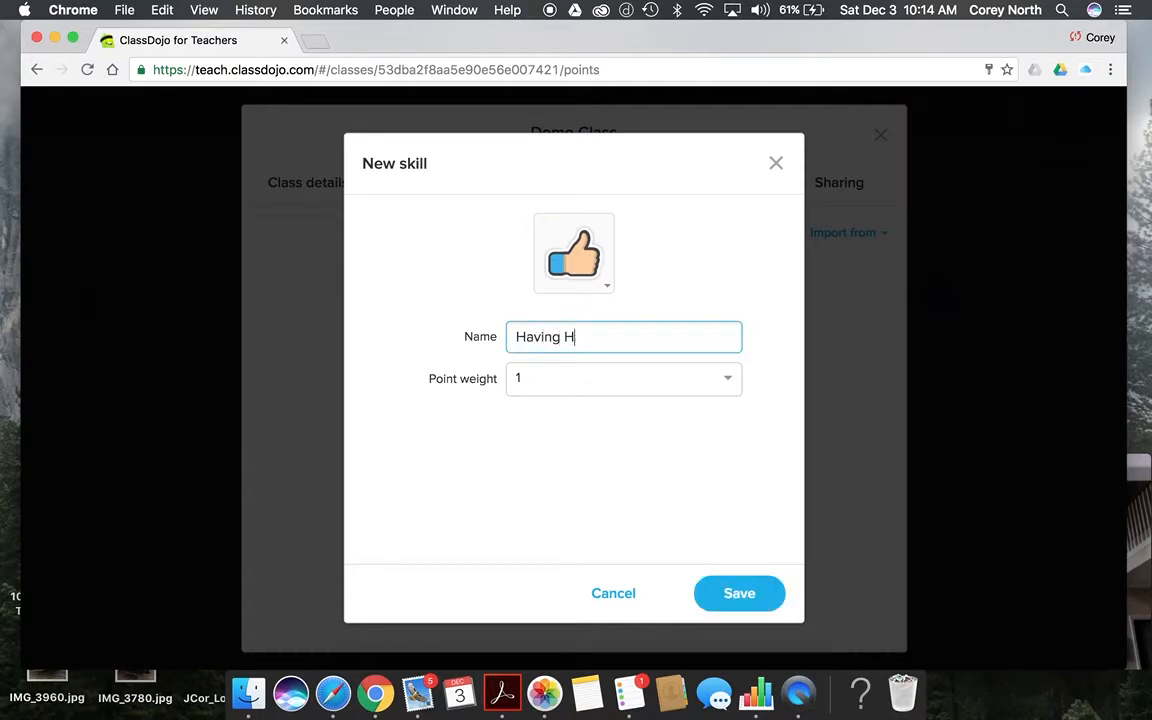
{"action": "type", "text": "omework"}
{"action": "left_click", "coordinate": [729, 384]}
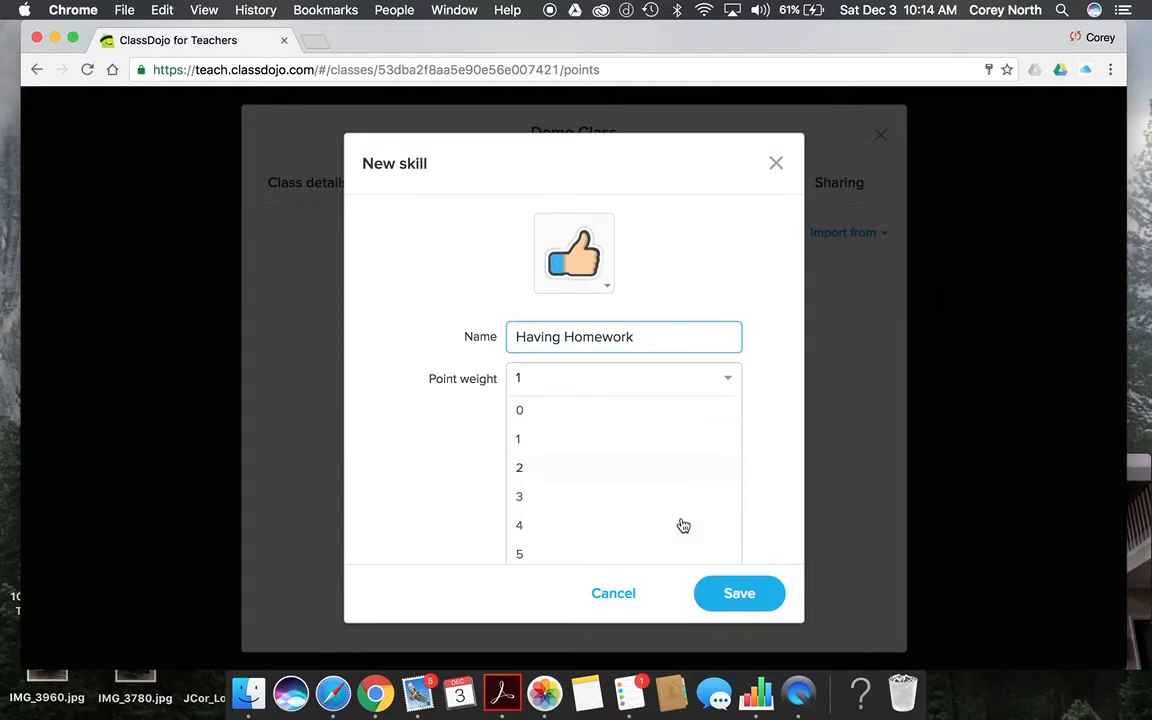
{"action": "left_click", "coordinate": [648, 440]}
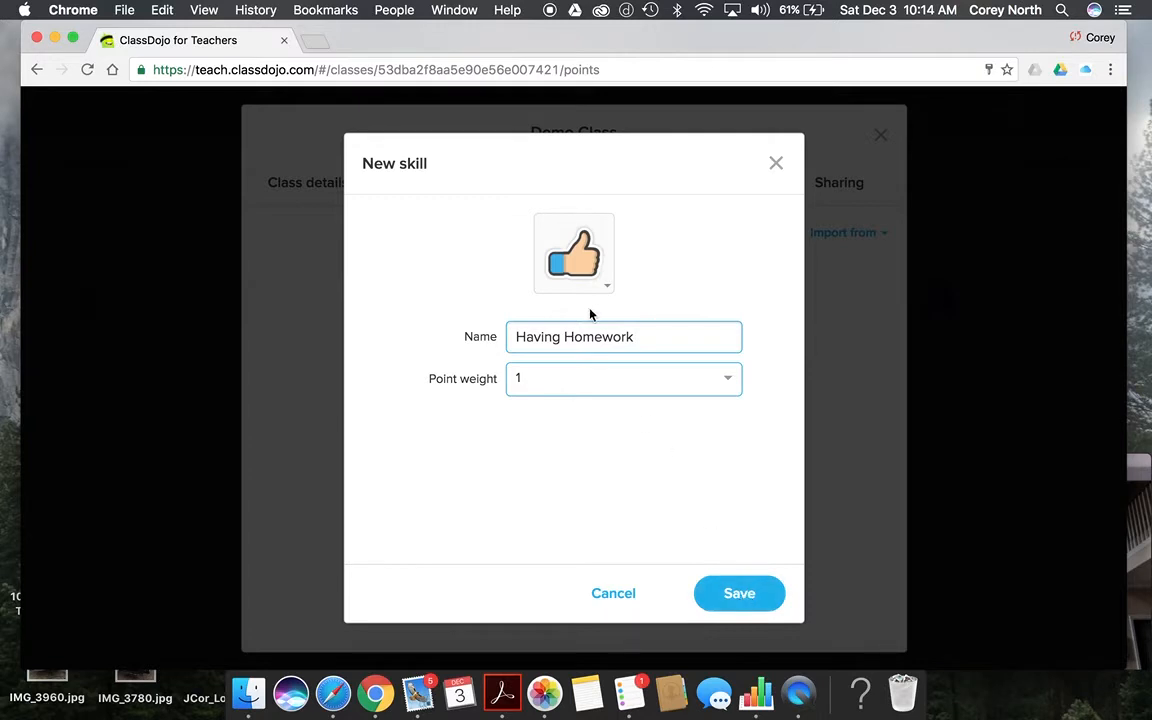
{"action": "left_click", "coordinate": [612, 284]}
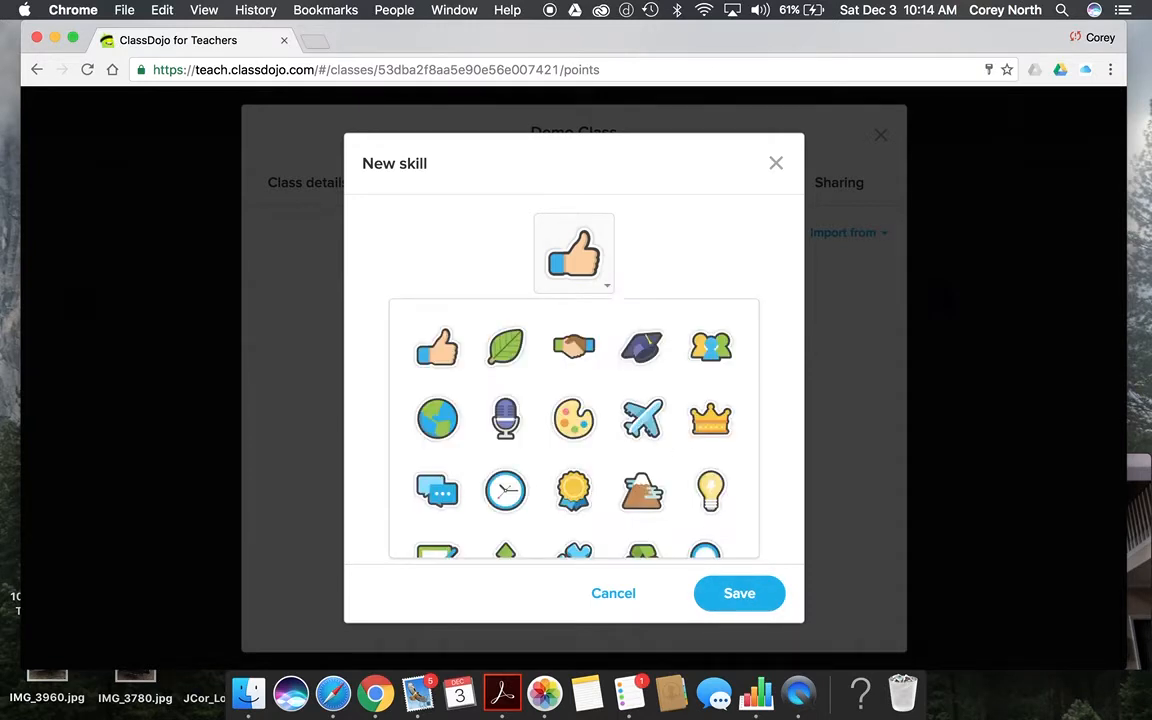
{"action": "scroll", "coordinate": [643, 468], "scroll_direction": "down", "scroll_amount": 4}
{"action": "scroll", "coordinate": [643, 468], "scroll_direction": "down", "scroll_amount": 1}
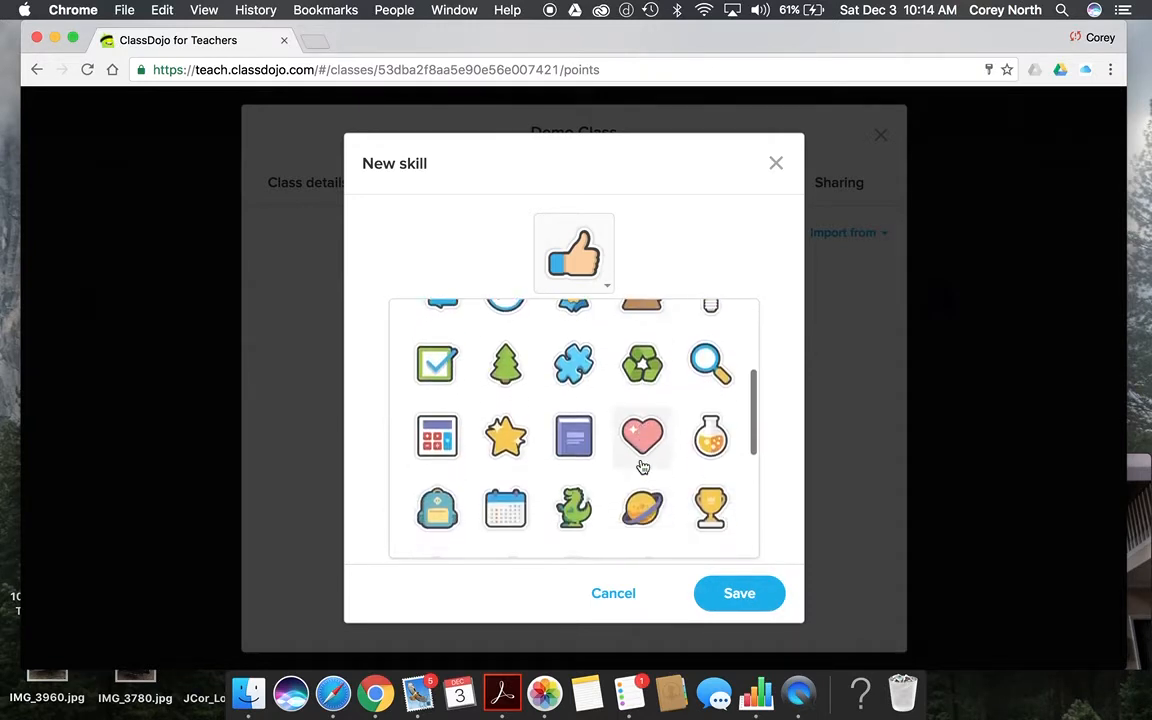
{"action": "left_click", "coordinate": [573, 437]}
{"action": "left_click", "coordinate": [741, 595]}
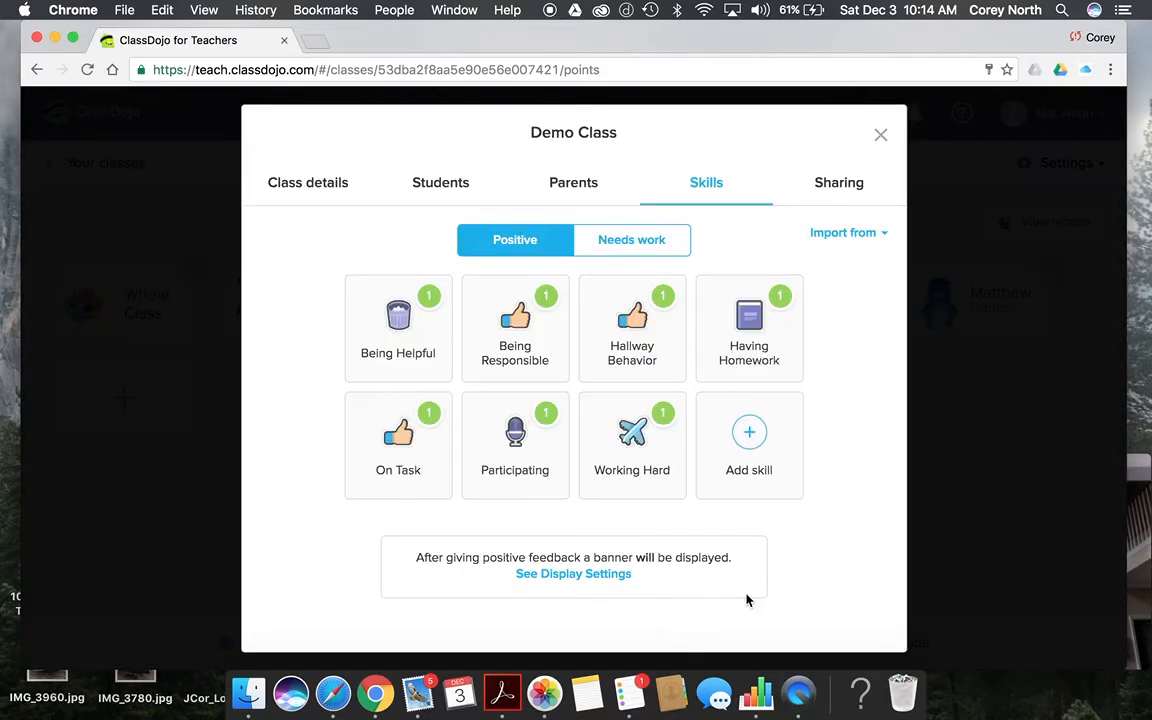
{"action": "mouse_move", "coordinate": [765, 338]}
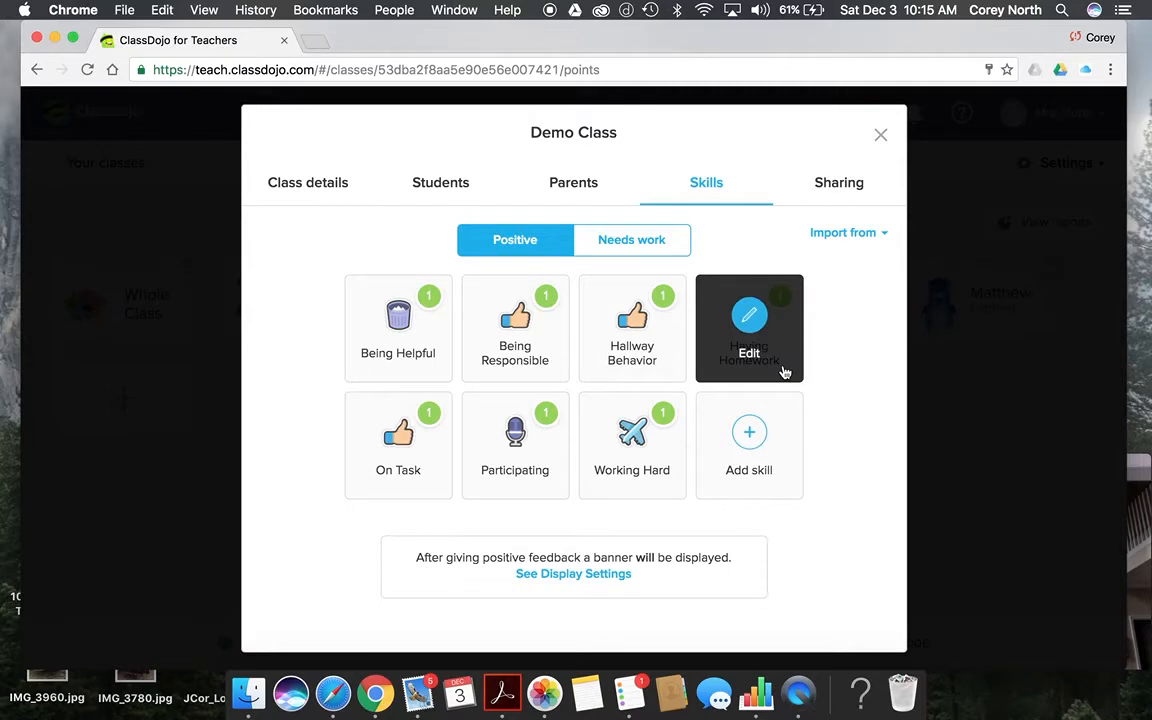
Step: Close the skills settings and give the first student +1 for Having Homework
{"action": "left_click", "coordinate": [784, 372]}
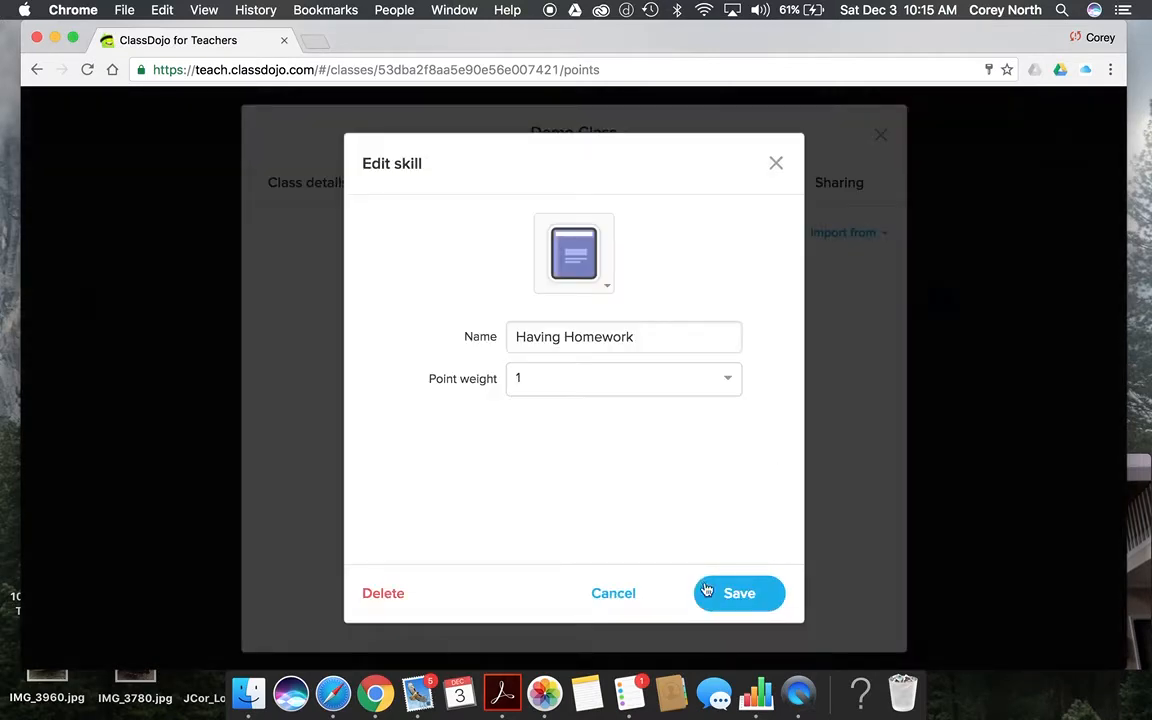
{"action": "left_click", "coordinate": [739, 603]}
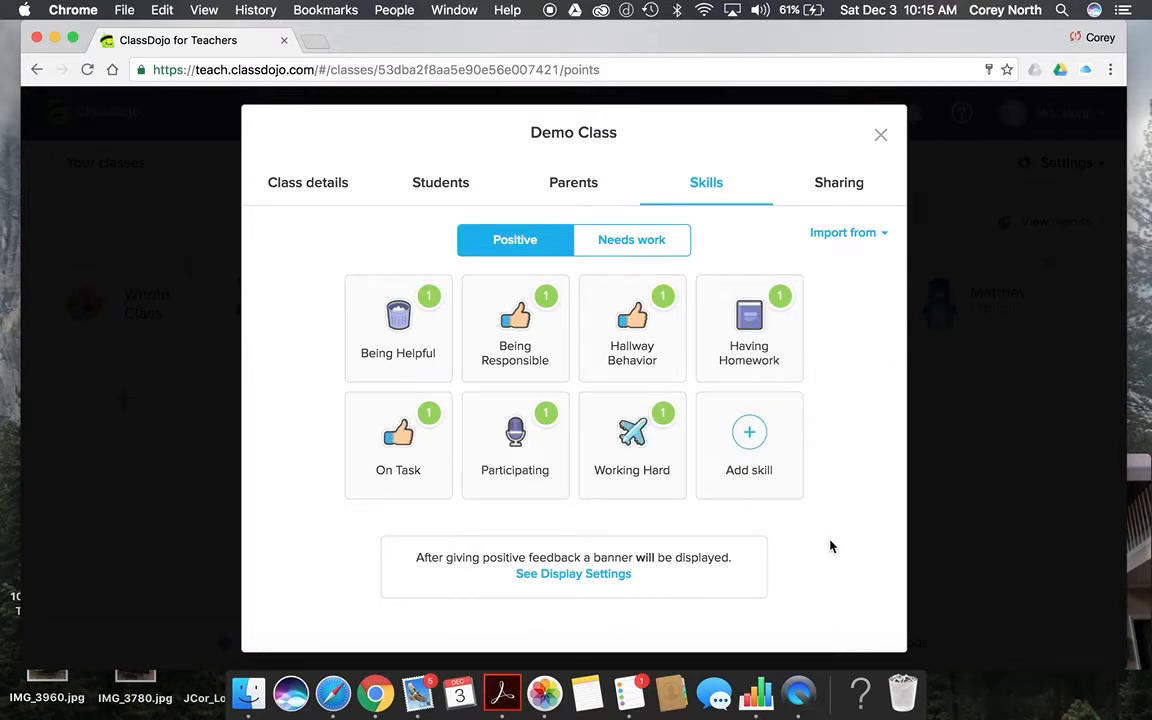
{"action": "left_click", "coordinate": [881, 139]}
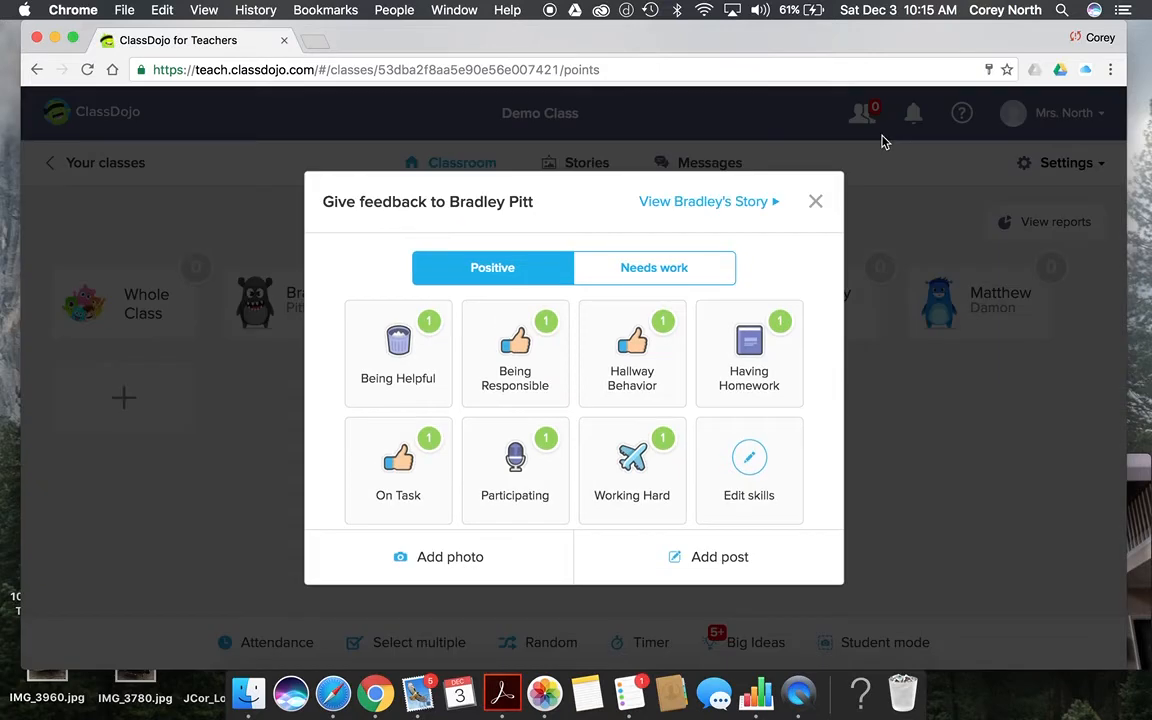
{"action": "left_click", "coordinate": [745, 386]}
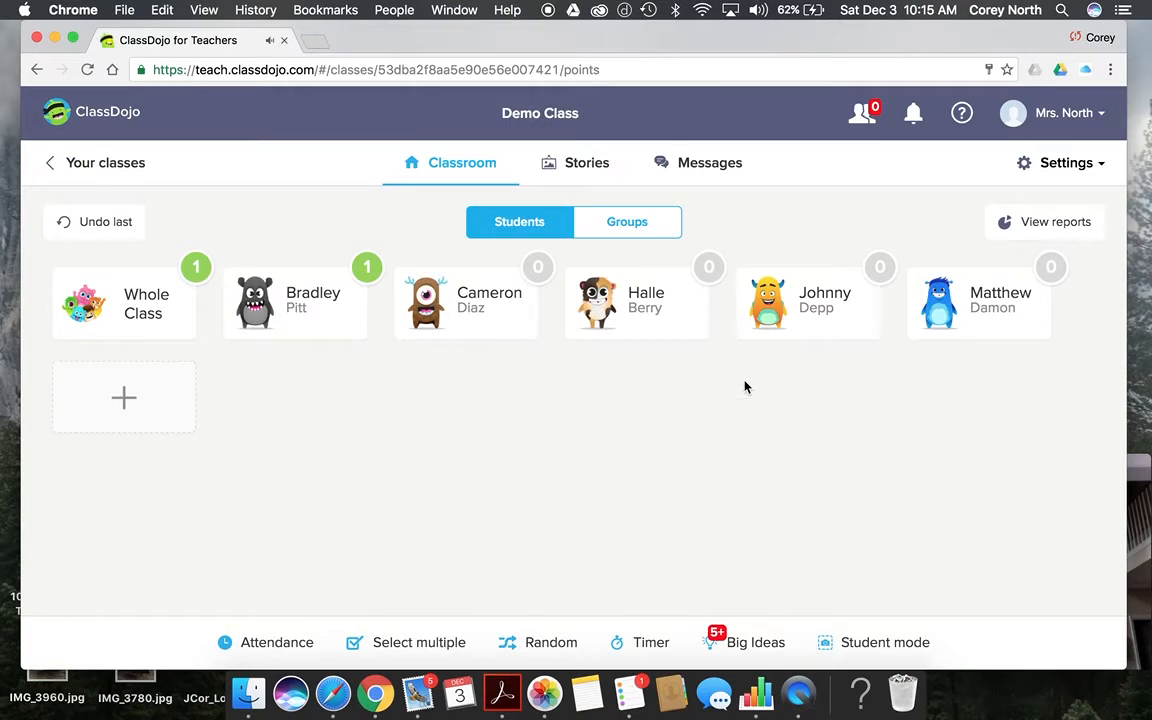
Step: Give the fourth student −1 for Off Task and the whole class +1 for Working Hard
{"action": "left_click", "coordinate": [666, 330]}
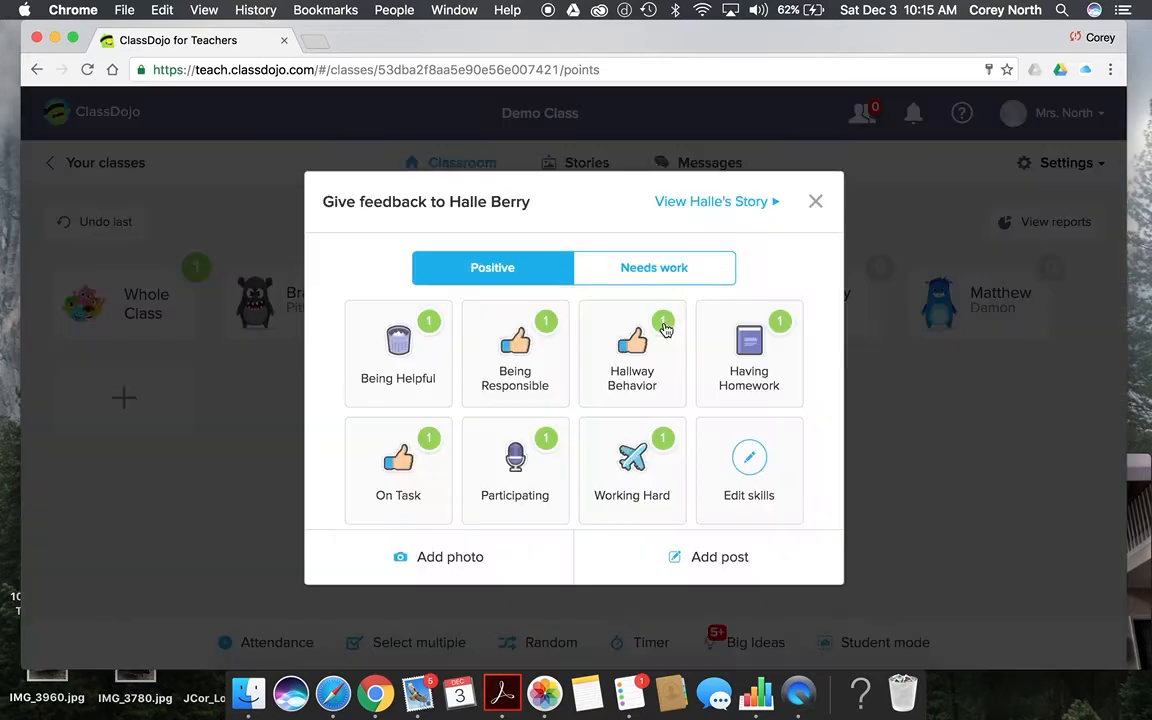
{"action": "left_click", "coordinate": [659, 281]}
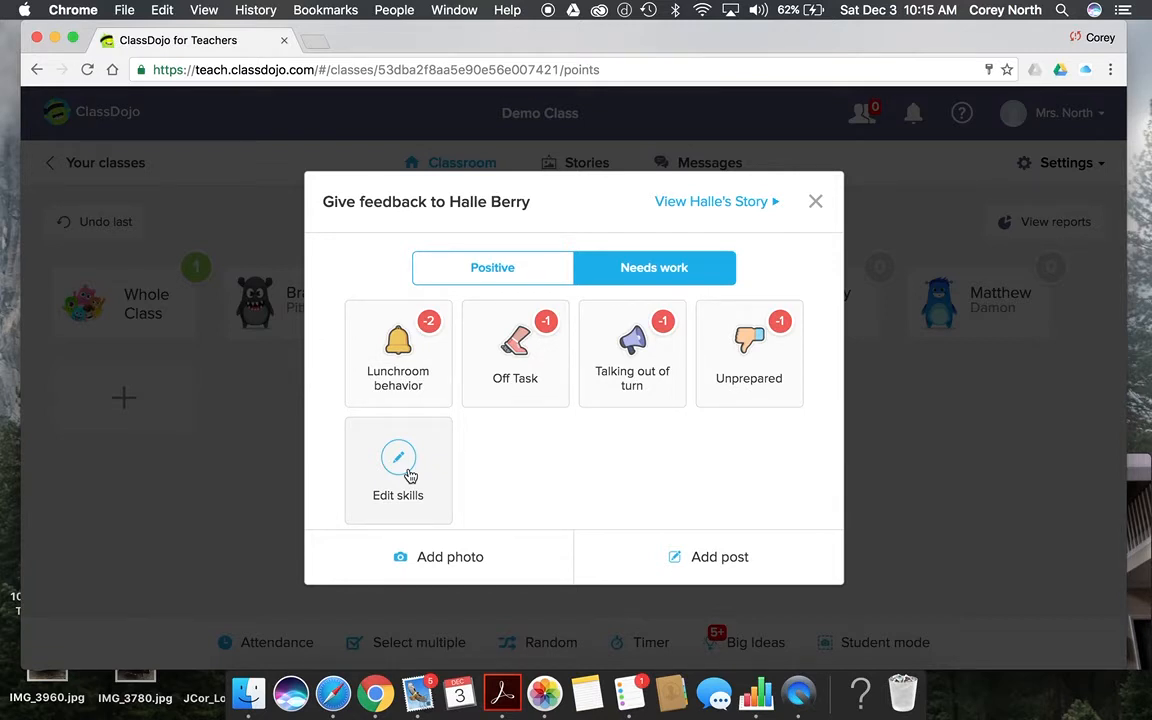
{"action": "left_click", "coordinate": [520, 380]}
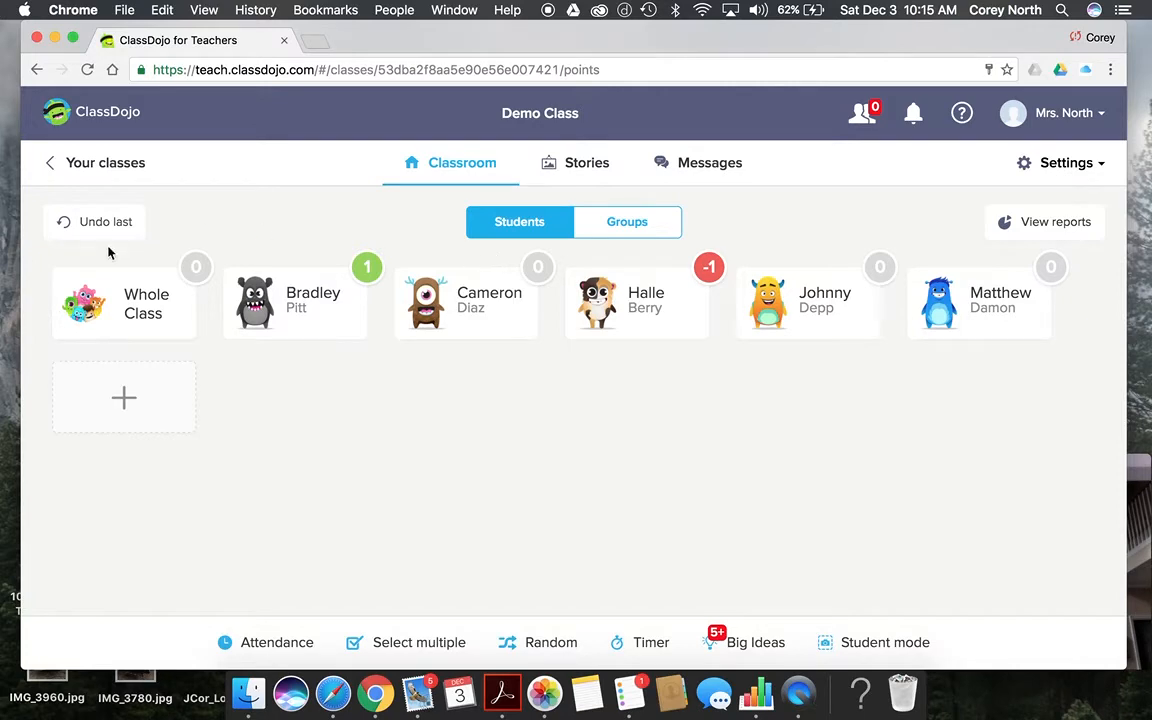
{"action": "left_click", "coordinate": [135, 303]}
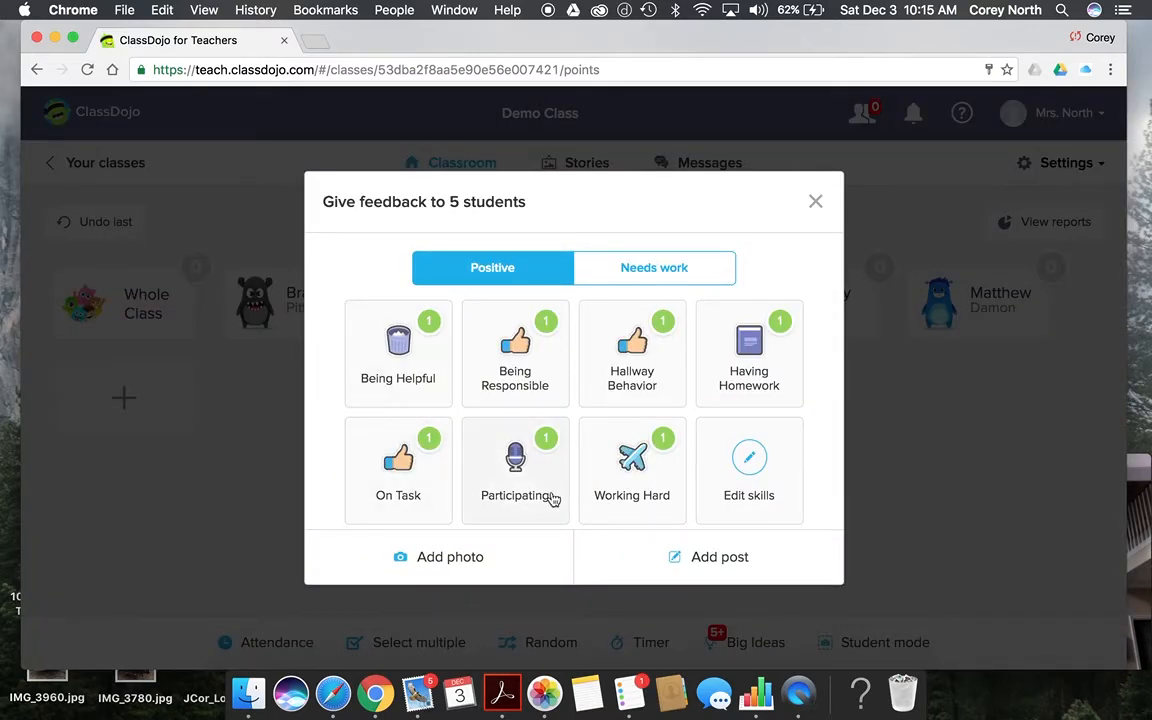
{"action": "left_click", "coordinate": [620, 500]}
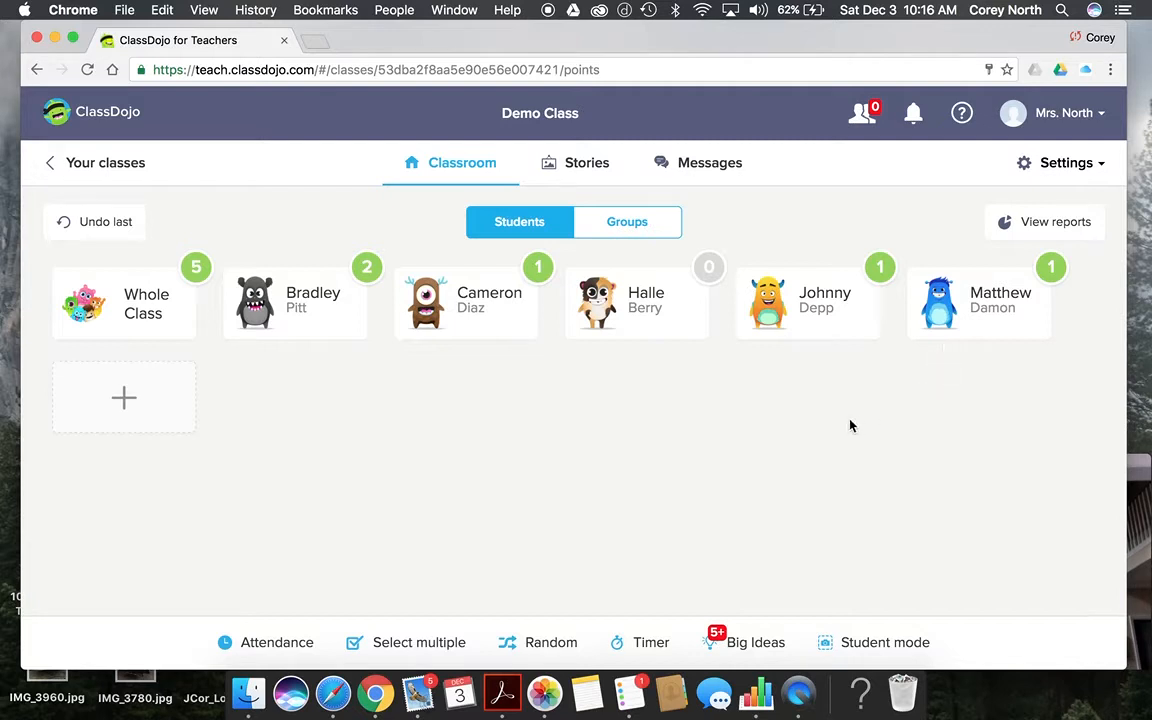
{"action": "left_click", "coordinate": [637, 227]}
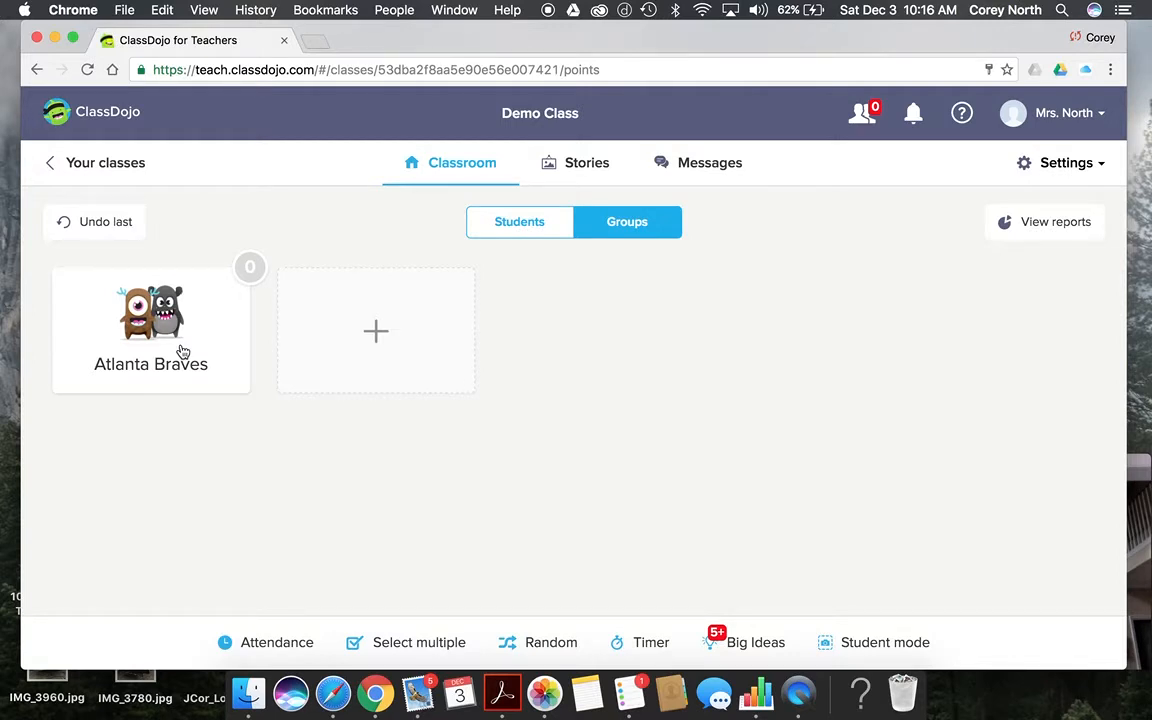
Step: Create an 'Atlanta Falcons' group containing two students
{"action": "left_click", "coordinate": [410, 338]}
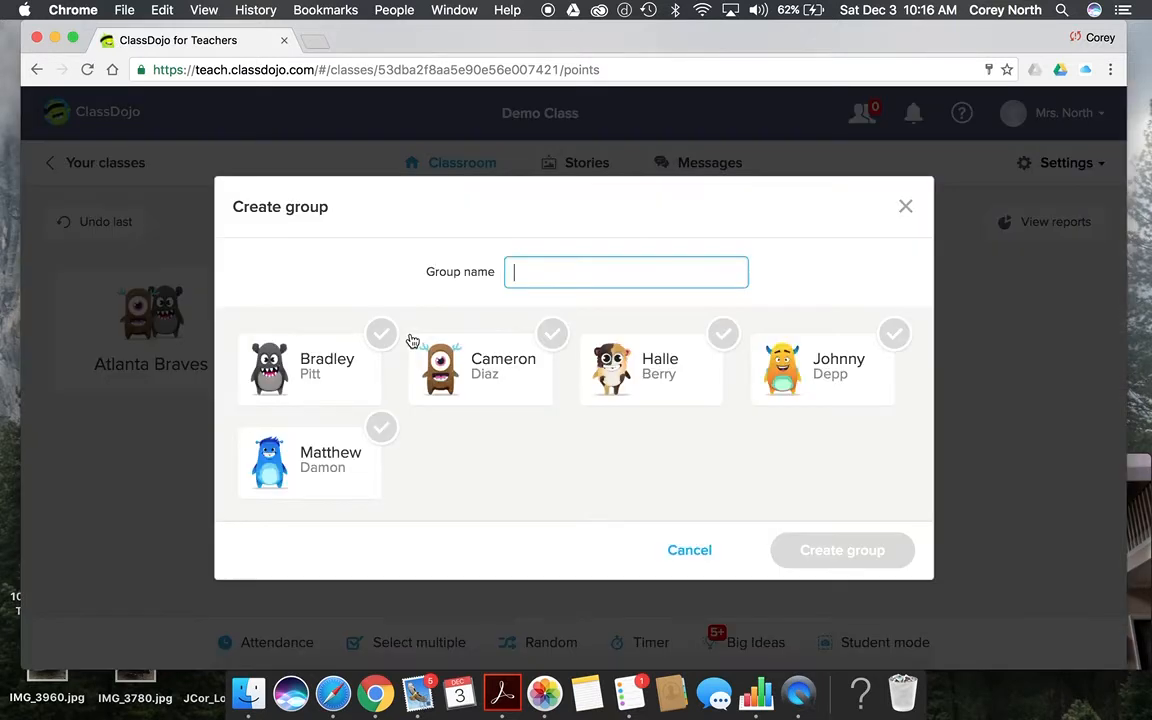
{"action": "left_click", "coordinate": [666, 399]}
{"action": "right_click", "coordinate": [857, 362]}
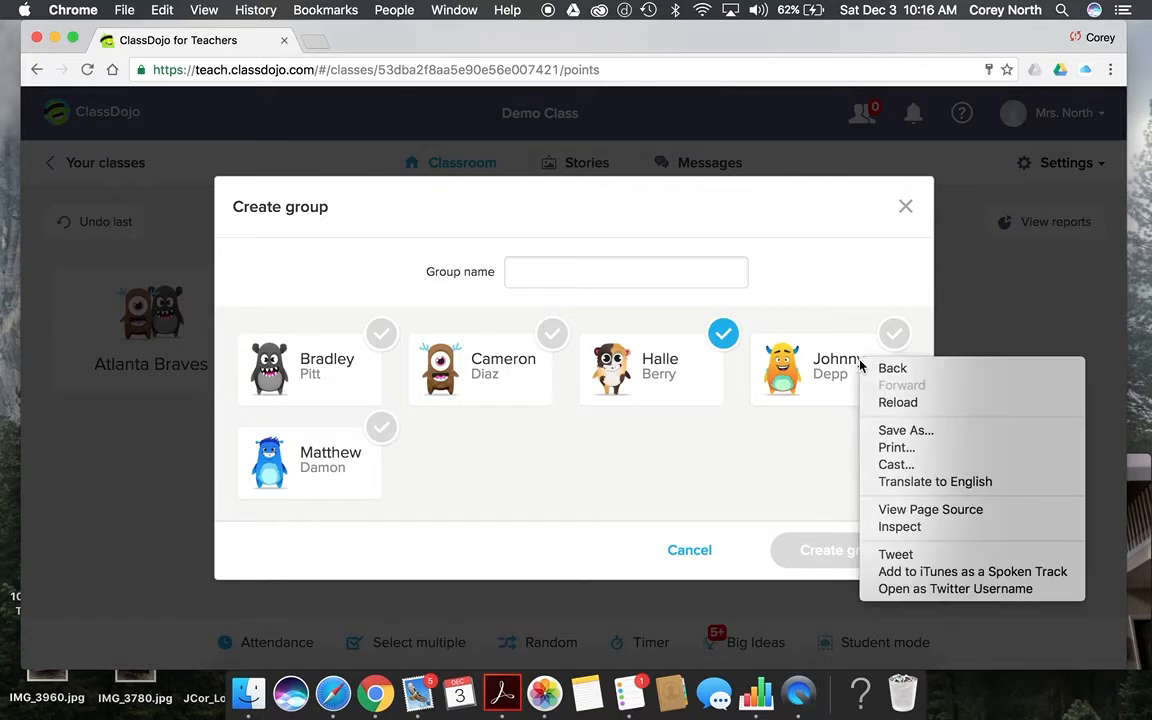
{"action": "left_click", "coordinate": [796, 375]}
{"action": "left_click", "coordinate": [792, 378]}
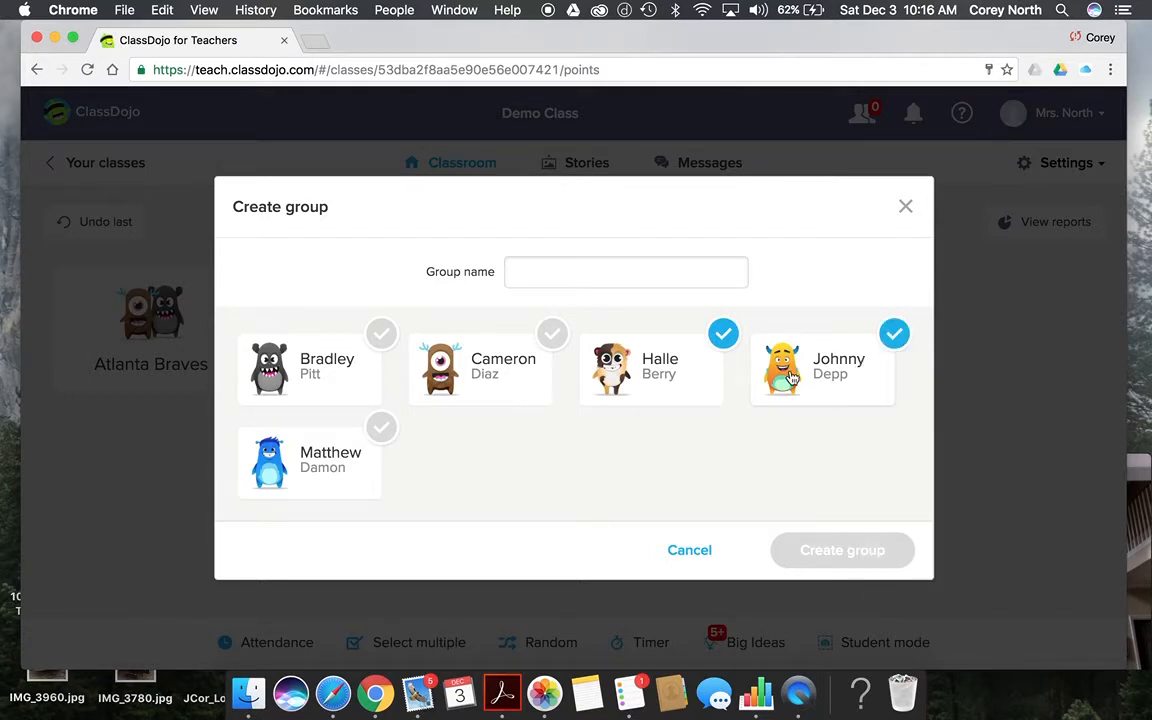
{"action": "left_click", "coordinate": [641, 272]}
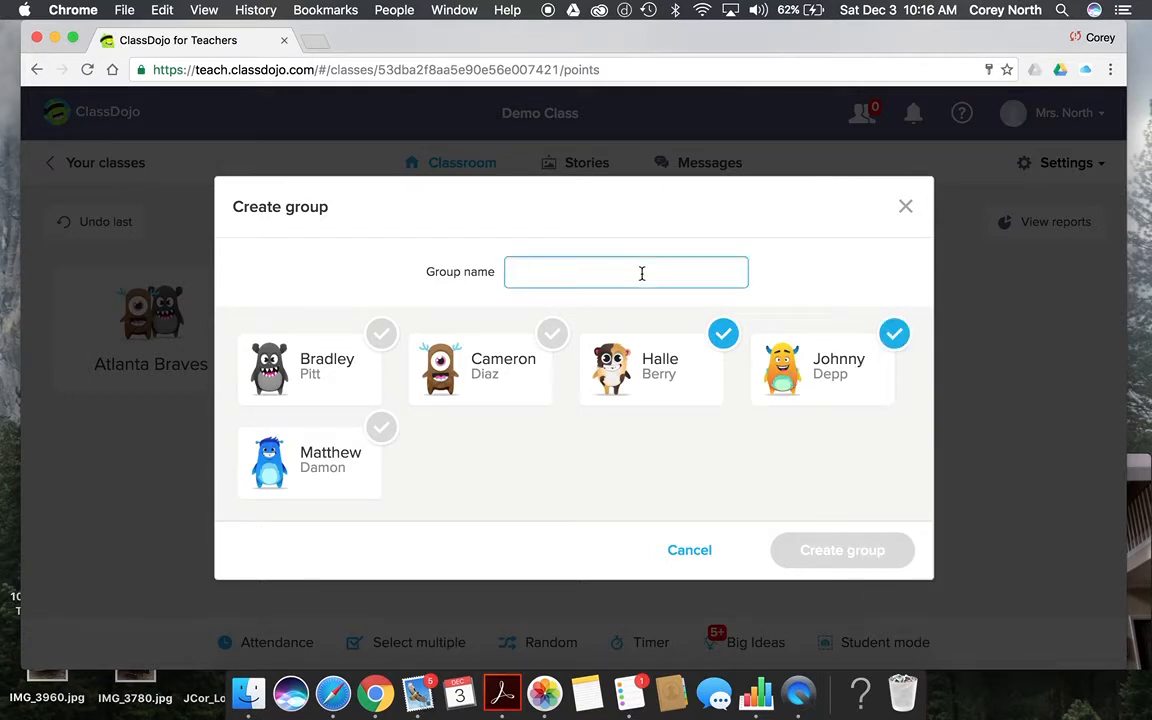
{"action": "type", "text": "A"}
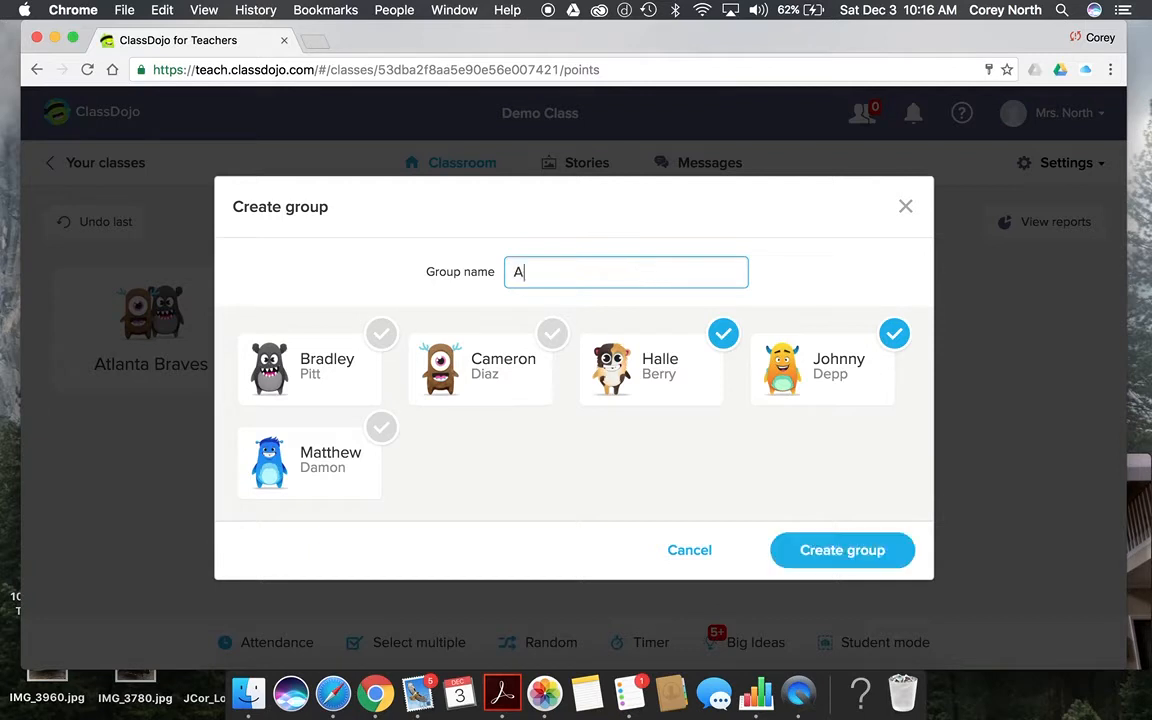
{"action": "type", "text": "tlanta Falcons"}
{"action": "left_click", "coordinate": [843, 552]}
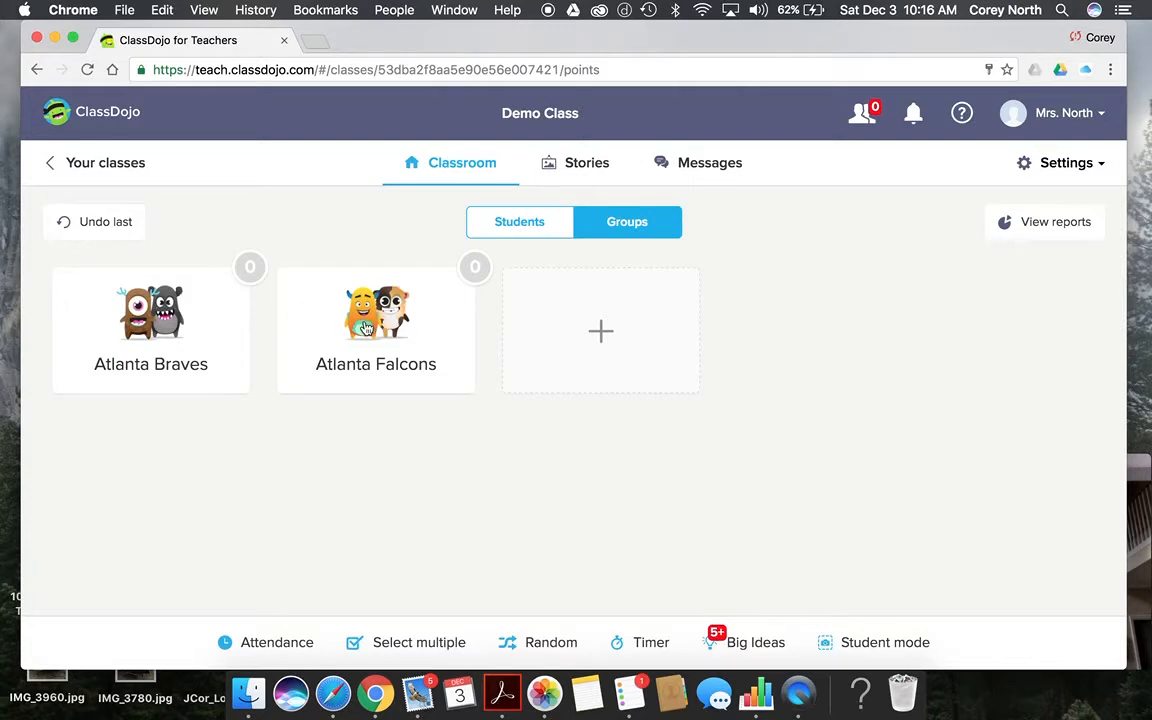
Step: Award the Atlanta Braves group +1 for Being Responsible
{"action": "left_click", "coordinate": [186, 305]}
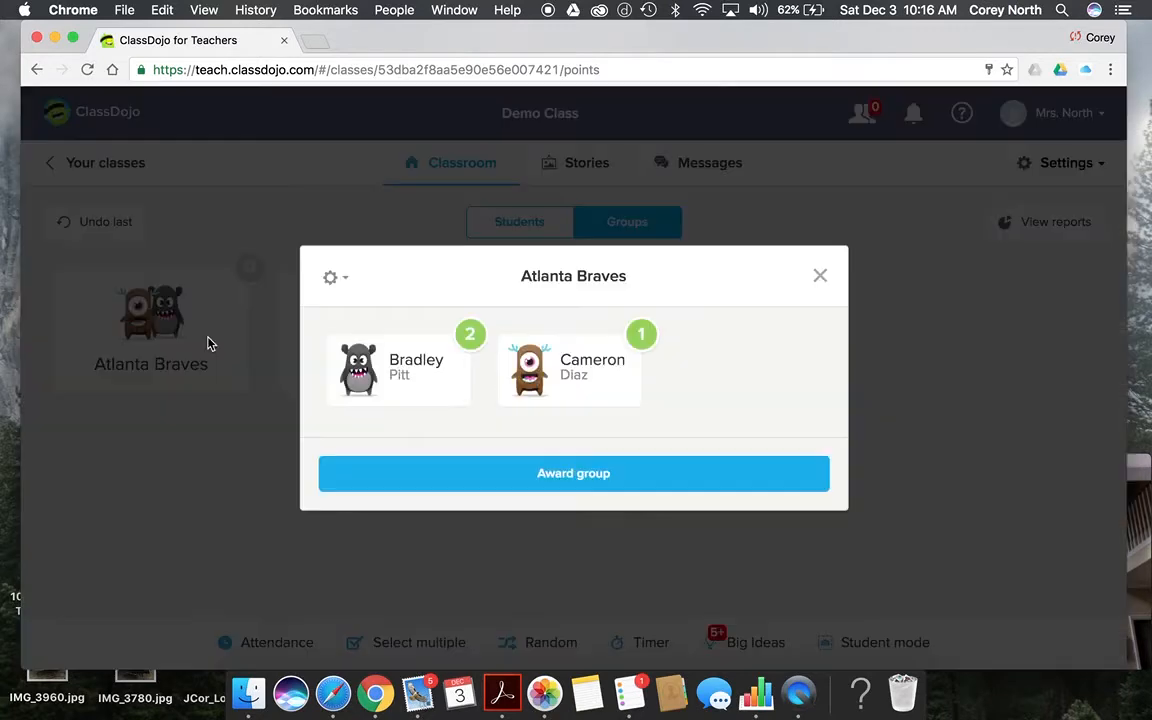
{"action": "left_click", "coordinate": [548, 484]}
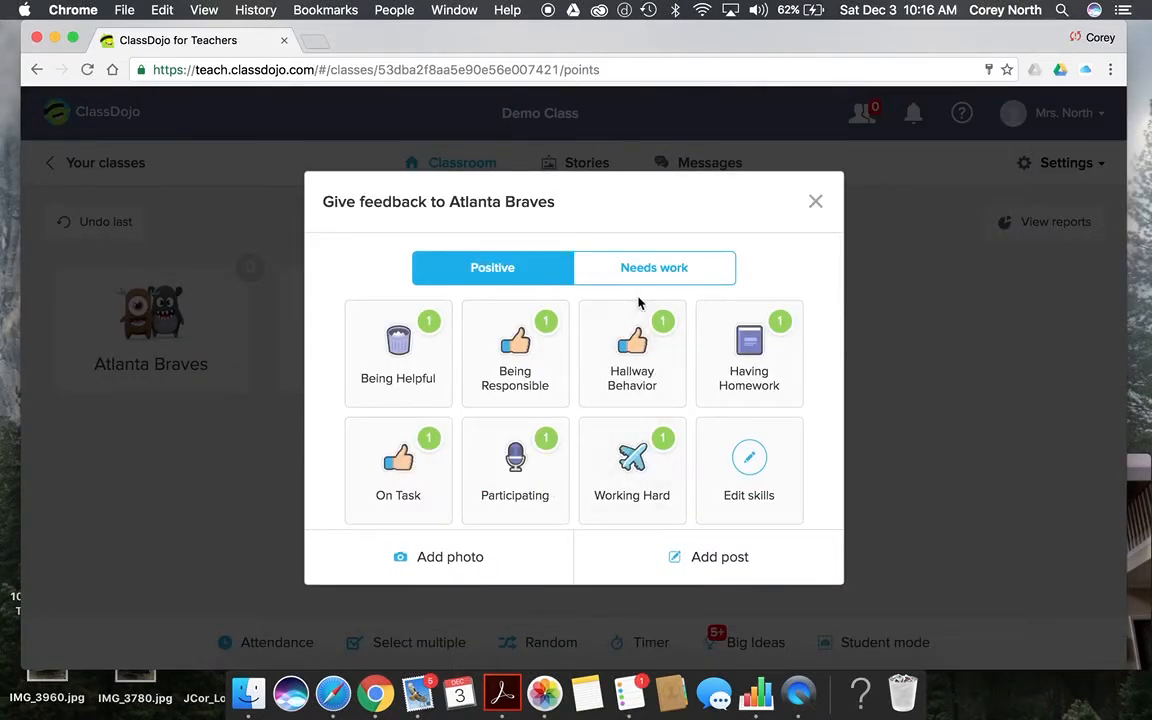
{"action": "left_click", "coordinate": [647, 280]}
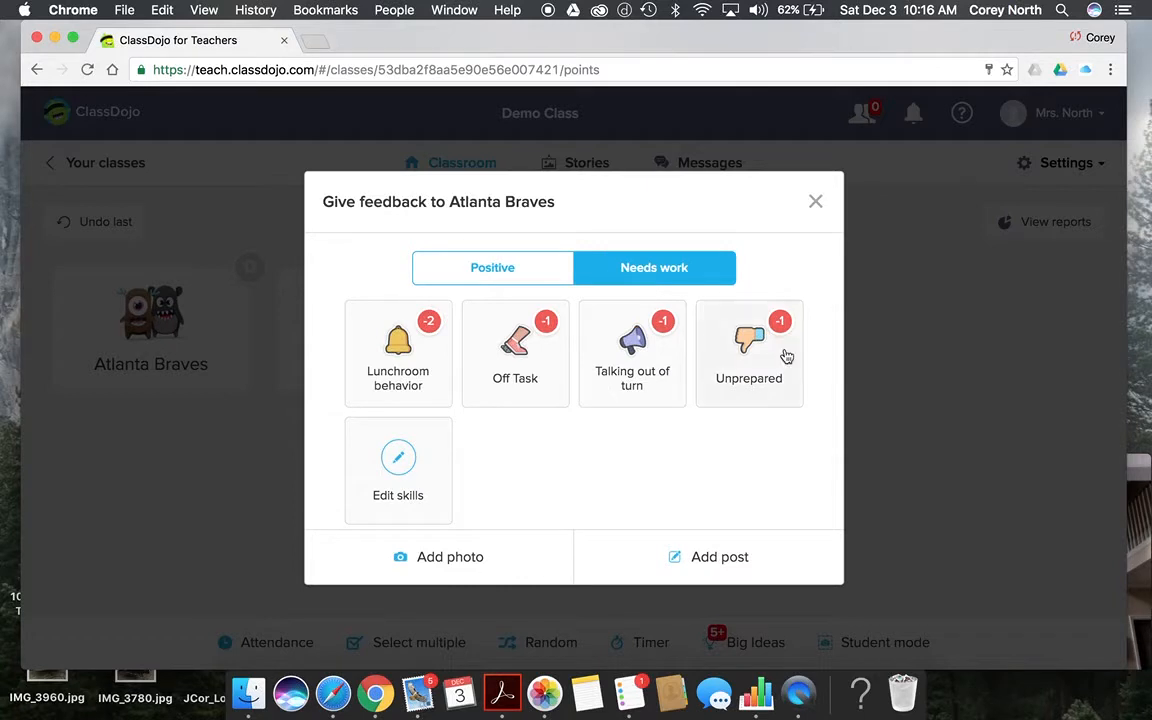
{"action": "left_click", "coordinate": [534, 281]}
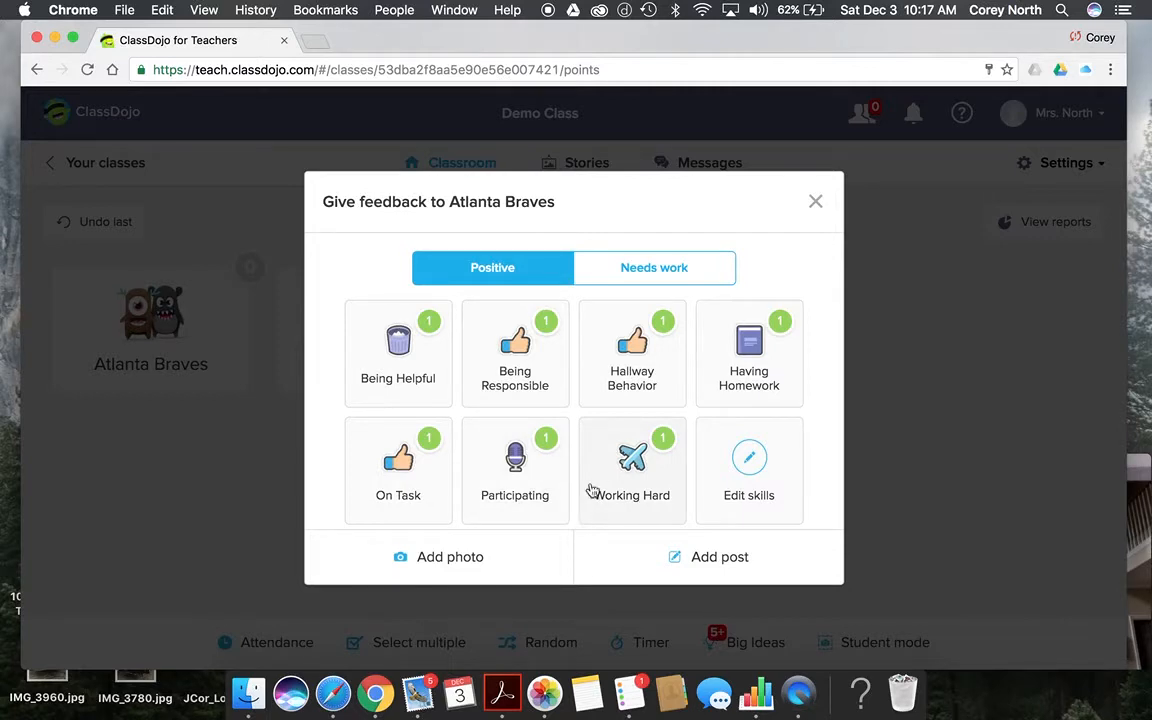
{"action": "left_click", "coordinate": [536, 381]}
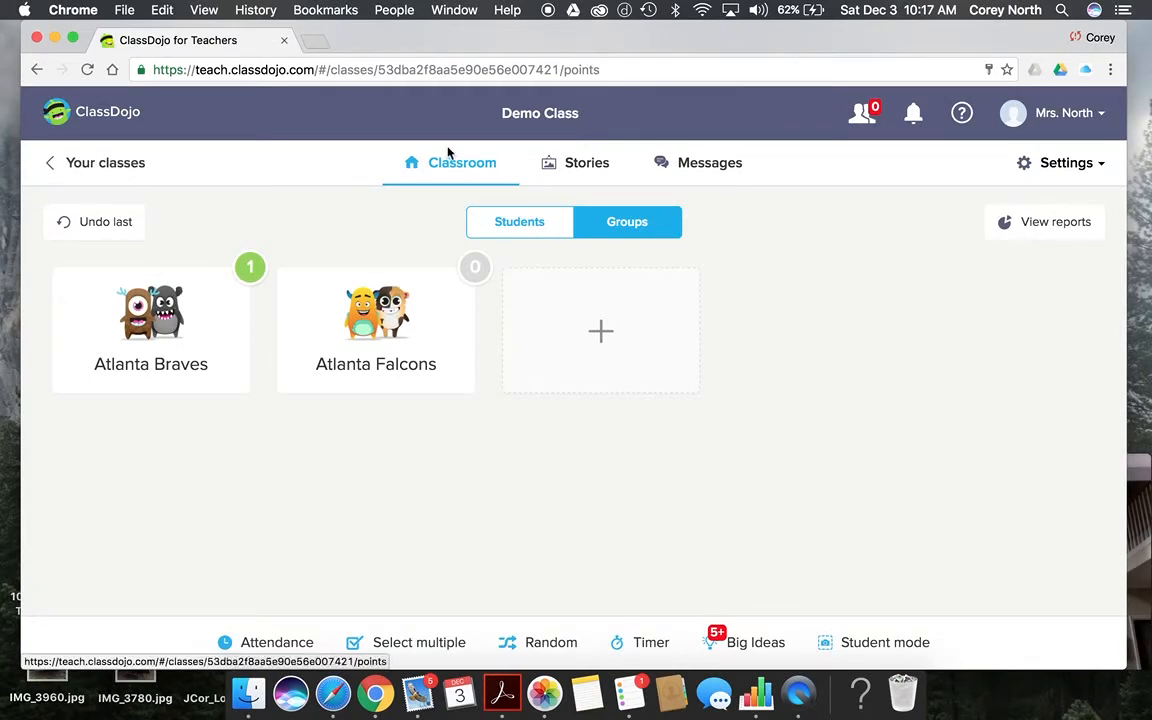
Step: Take attendance with the last student marked absent and save it
{"action": "left_click", "coordinate": [503, 222]}
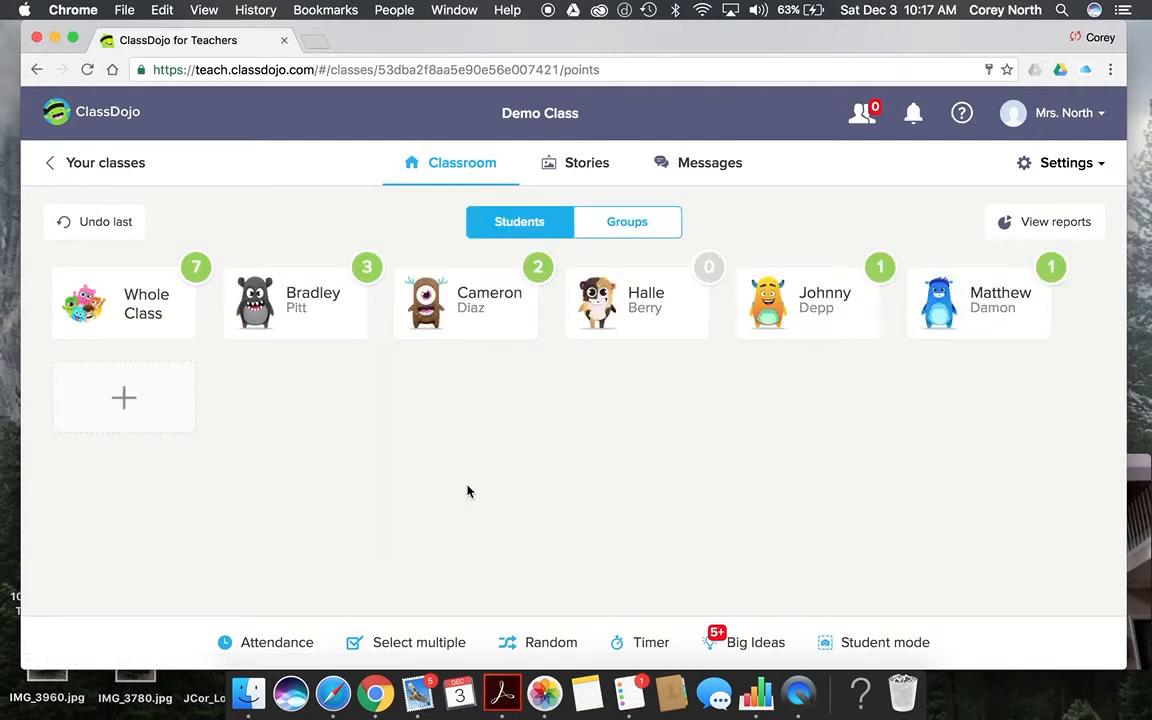
{"action": "left_click", "coordinate": [277, 643]}
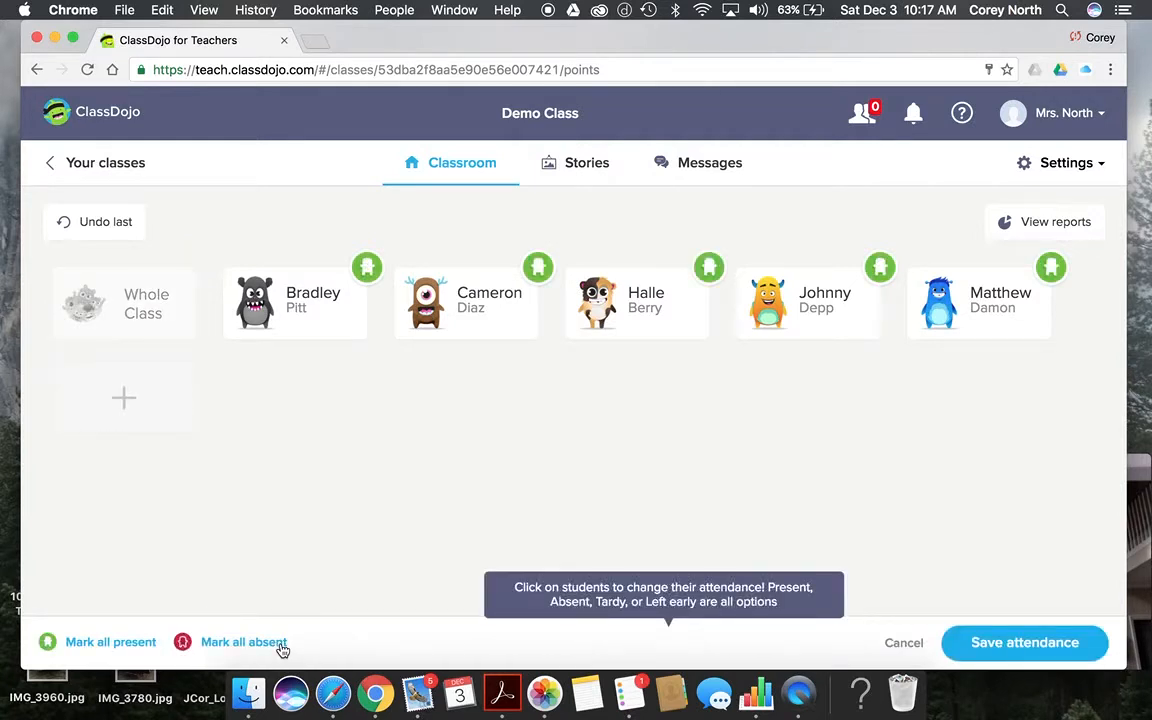
{"action": "left_click", "coordinate": [1024, 314]}
{"action": "left_click", "coordinate": [1014, 641]}
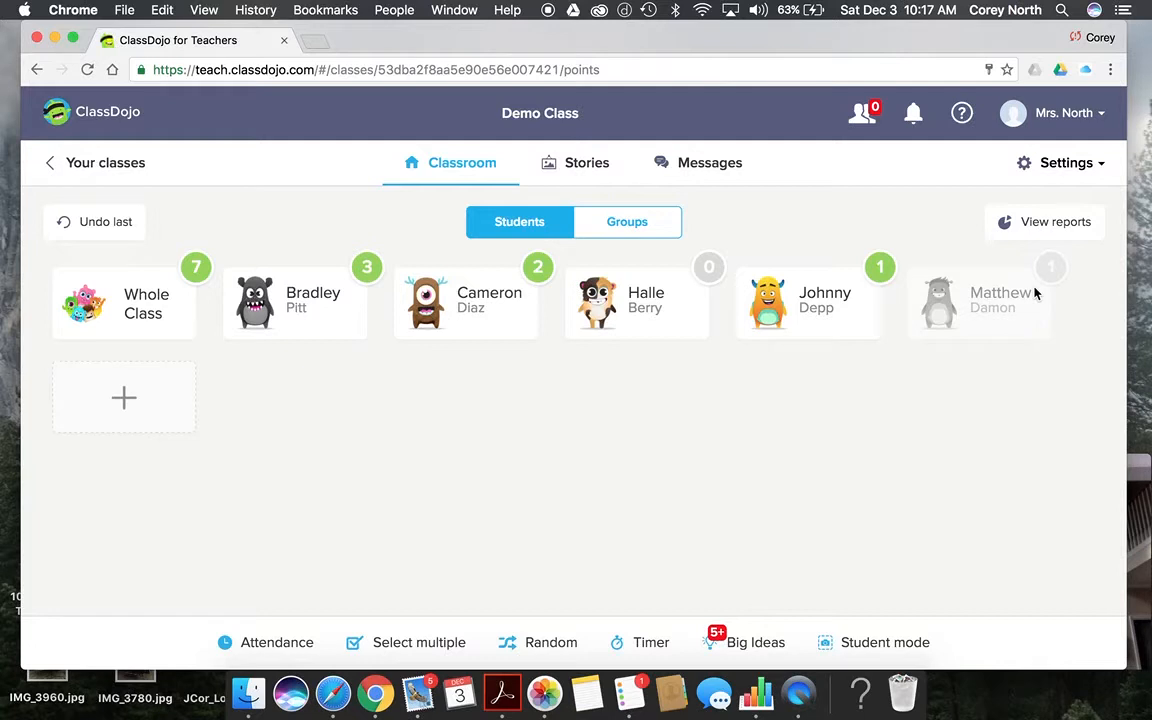
Step: Change the last student's attendance to Tardy and save again
{"action": "left_click", "coordinate": [265, 645]}
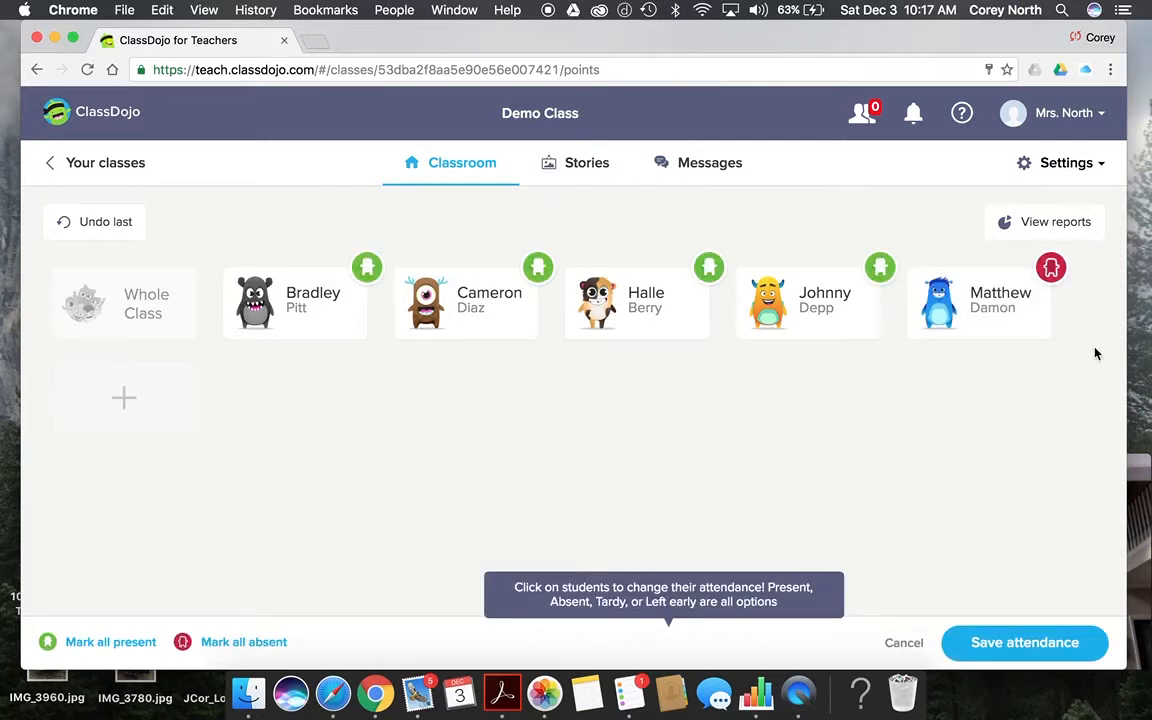
{"action": "left_click", "coordinate": [1056, 273]}
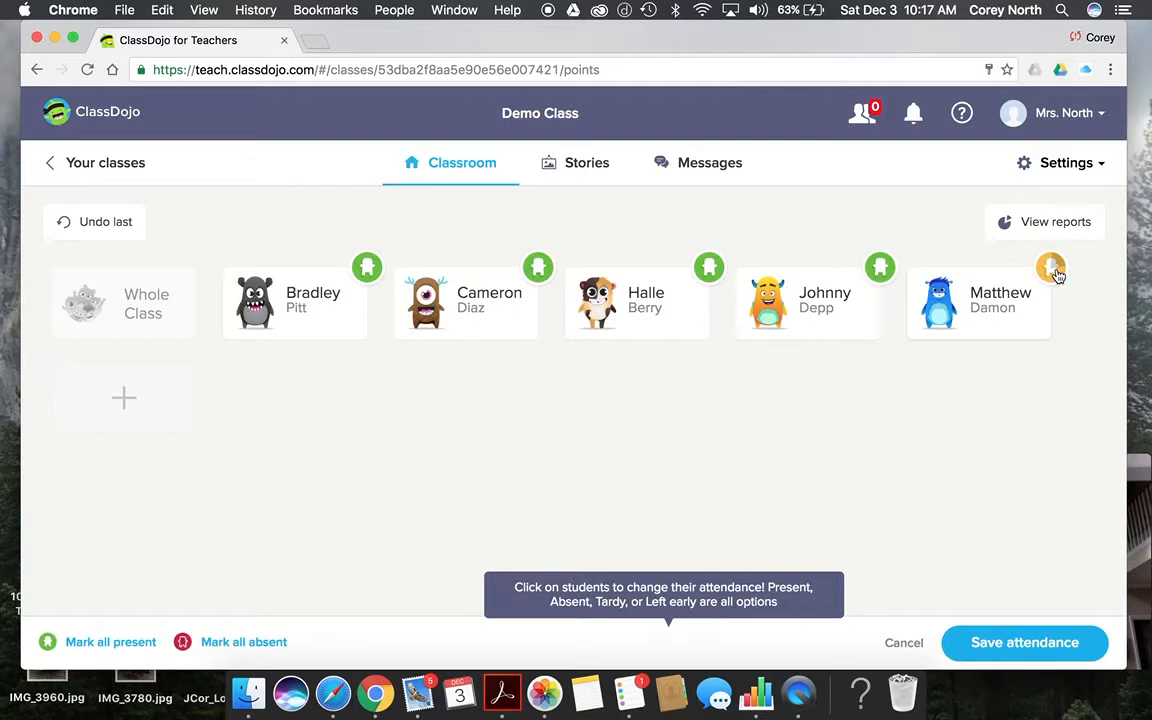
{"action": "left_click", "coordinate": [1056, 273]}
{"action": "left_click", "coordinate": [1056, 273]}
{"action": "left_click", "coordinate": [1056, 273]}
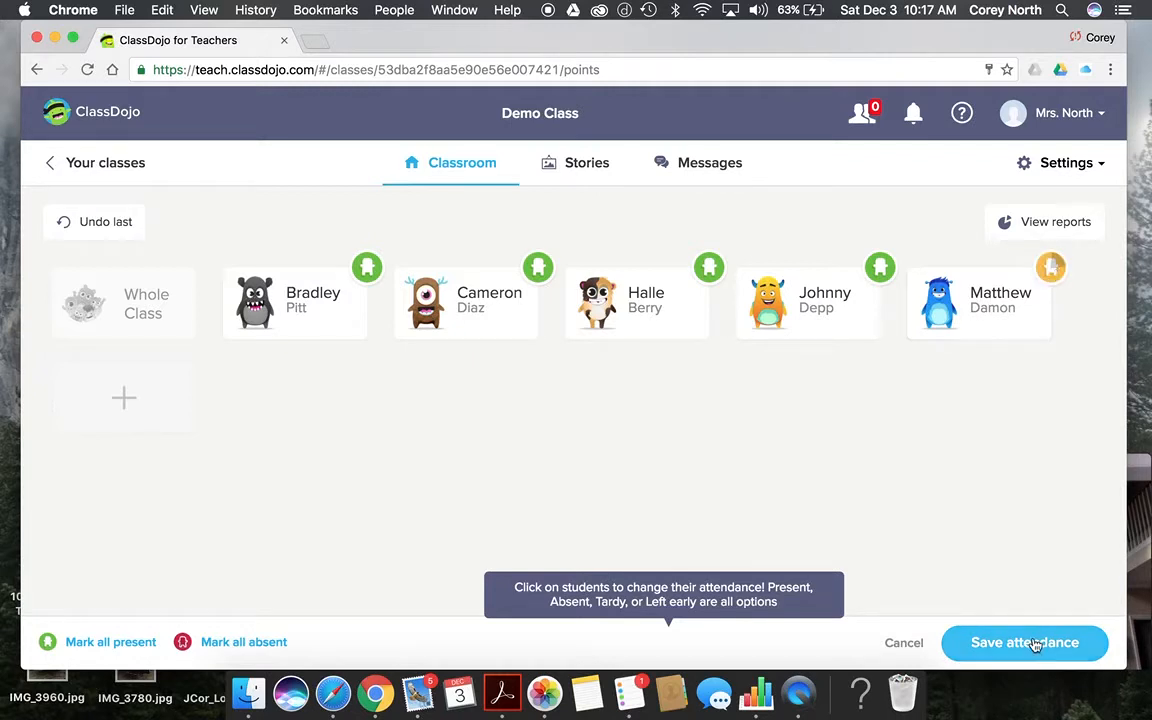
{"action": "left_click", "coordinate": [1064, 642]}
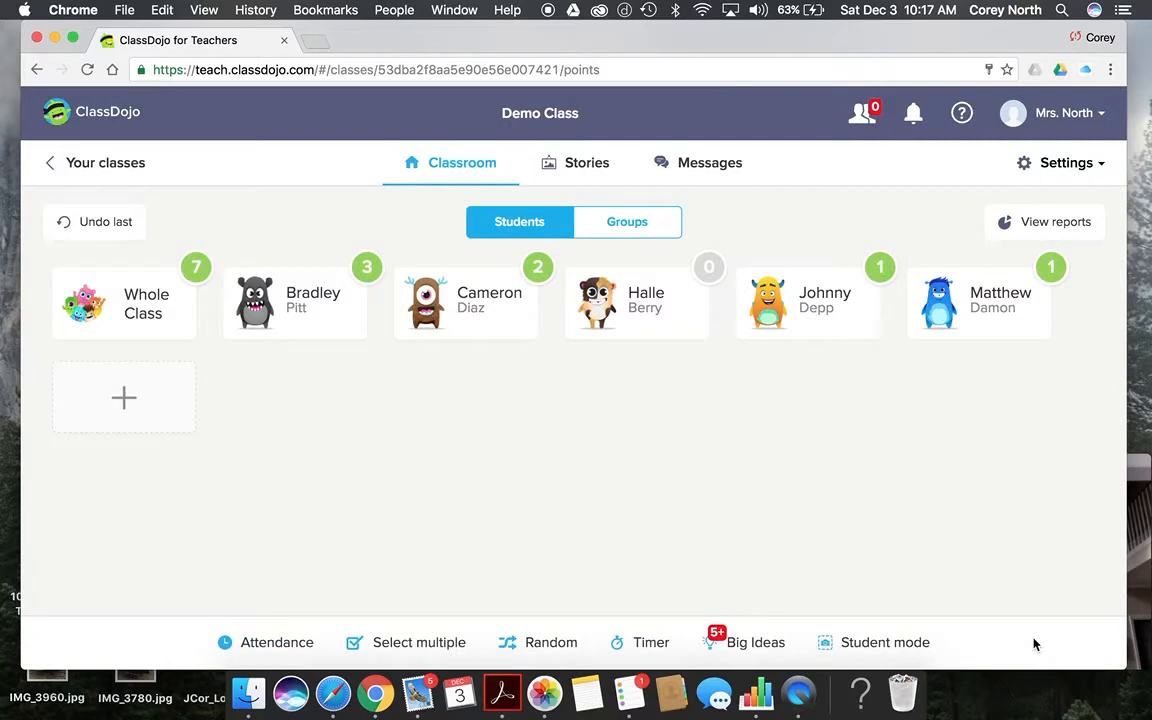
{"action": "left_click", "coordinate": [1055, 228]}
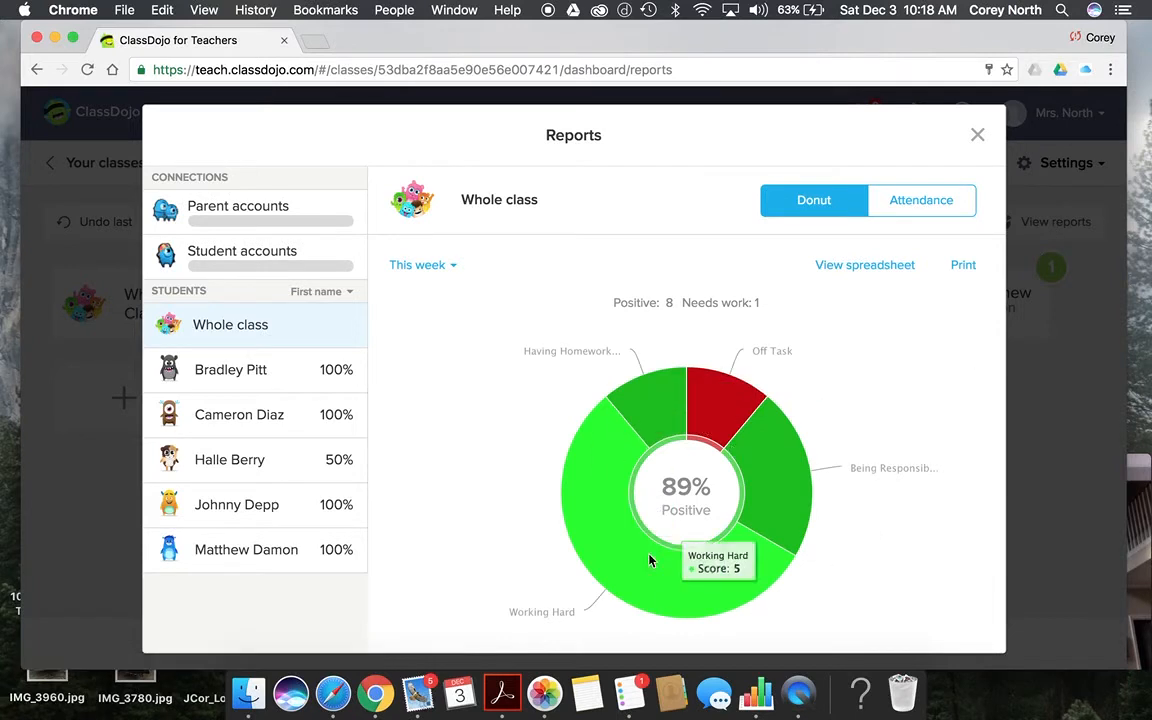
{"action": "mouse_move", "coordinate": [643, 604]}
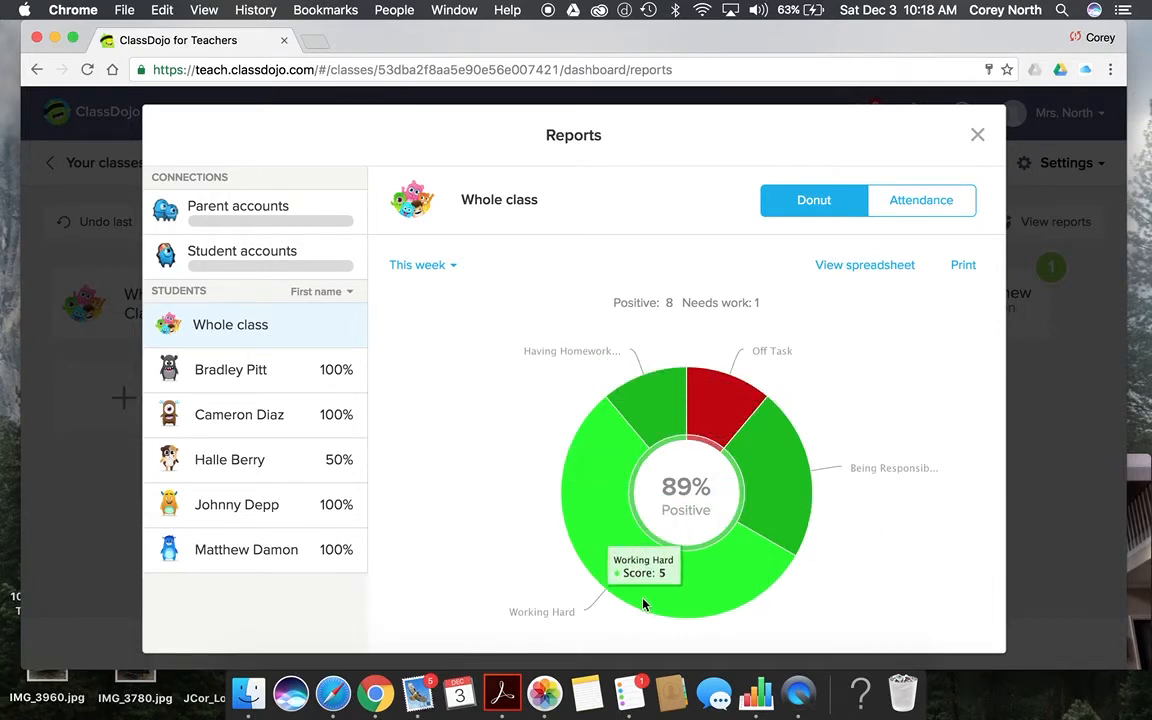
{"action": "mouse_move", "coordinate": [738, 406]}
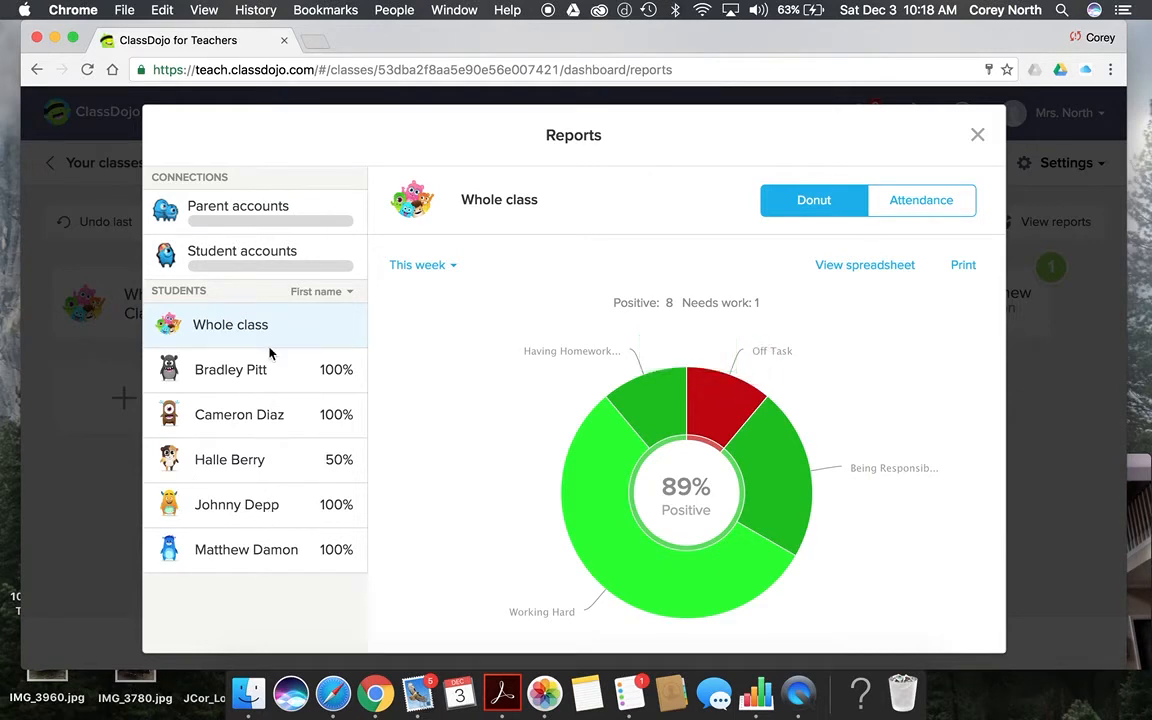
{"action": "left_click", "coordinate": [267, 458]}
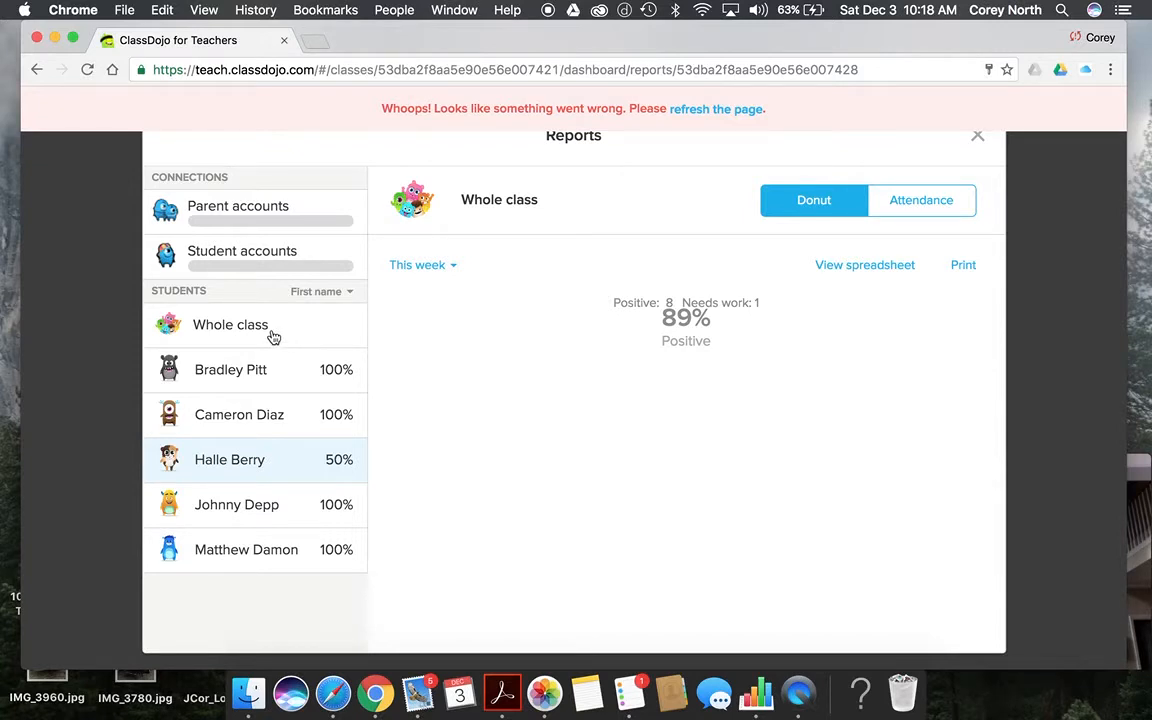
{"action": "left_click", "coordinate": [739, 110]}
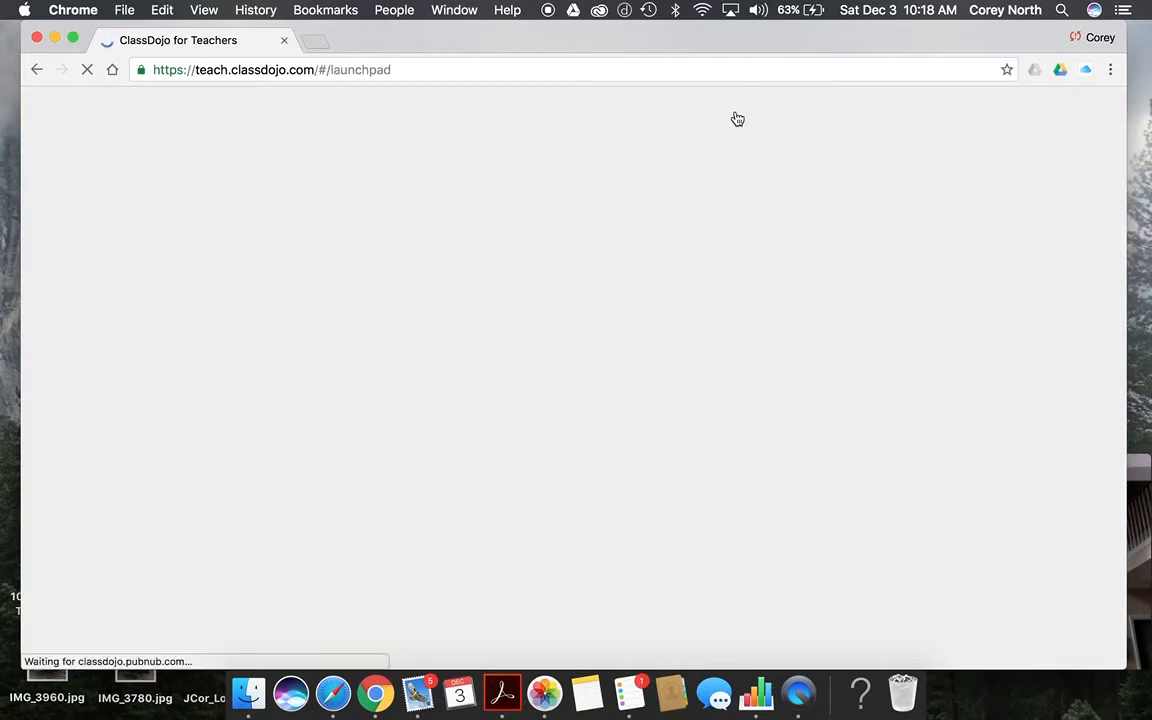
{"action": "scroll", "coordinate": [603, 568], "scroll_direction": "down", "scroll_amount": 3}
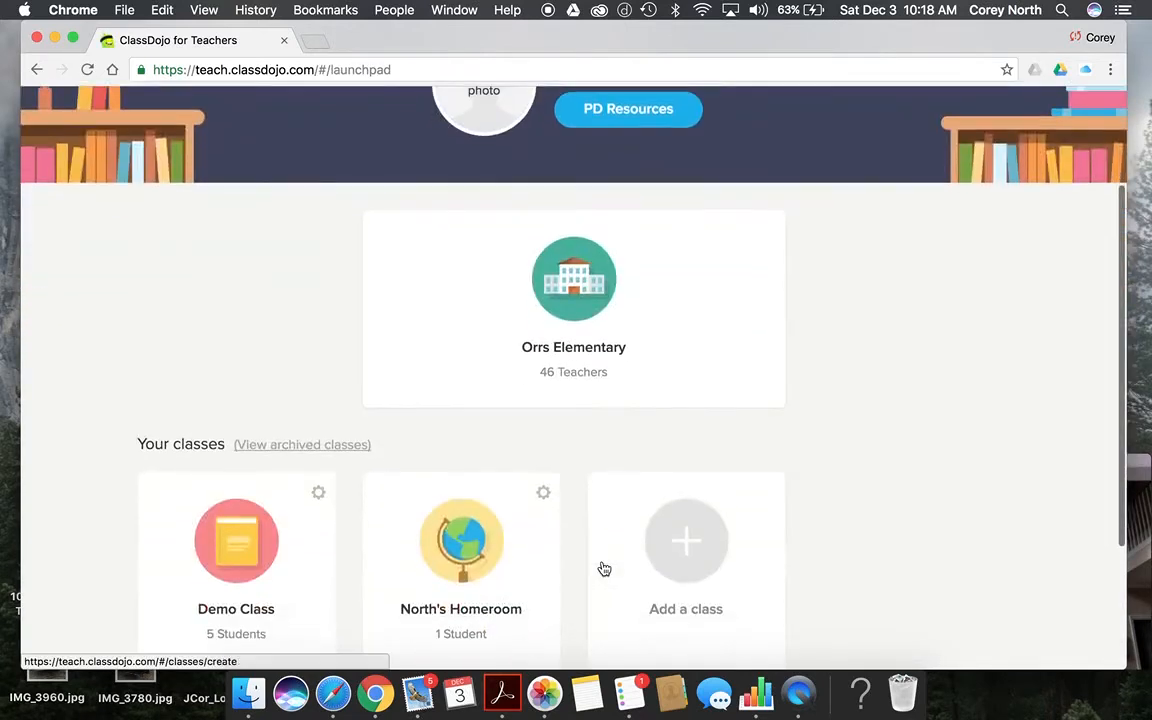
{"action": "left_click", "coordinate": [176, 578]}
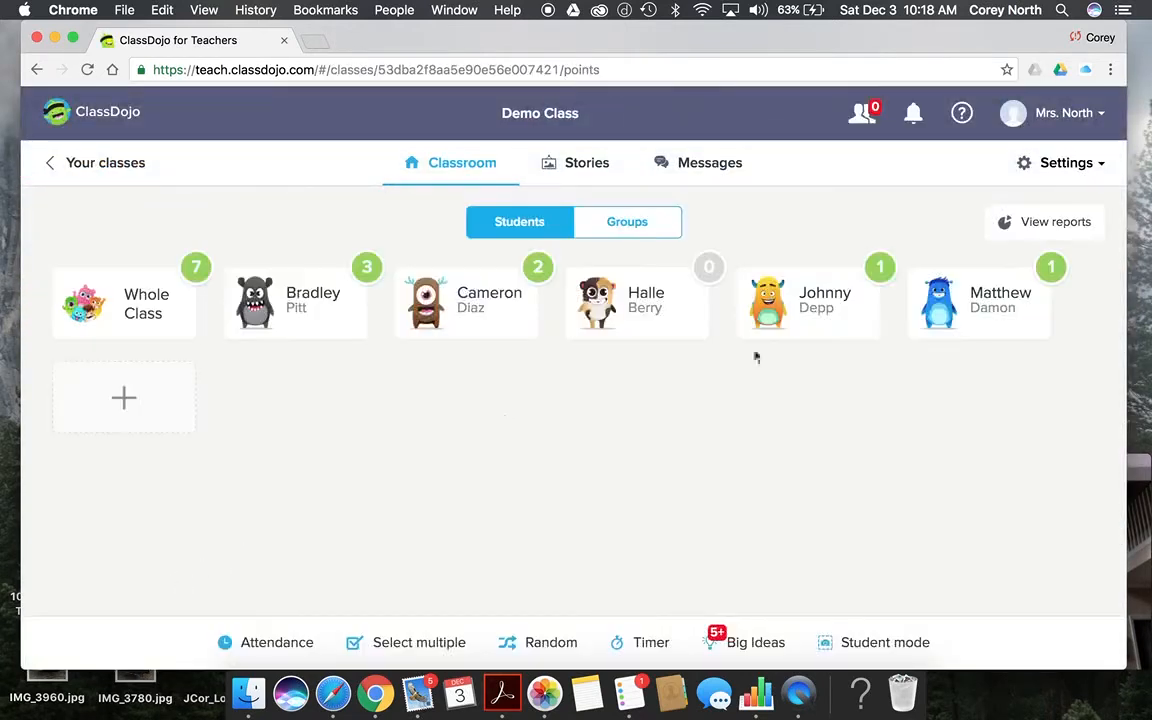
{"action": "left_click", "coordinate": [1039, 225]}
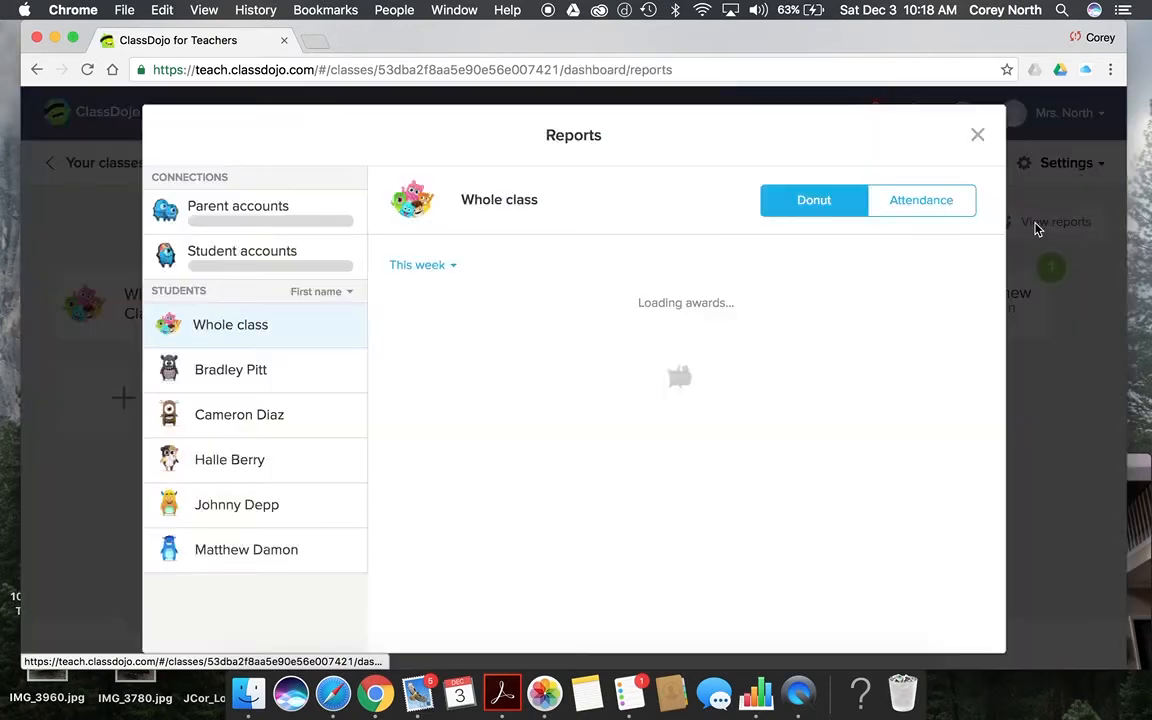
{"action": "left_click", "coordinate": [921, 201]}
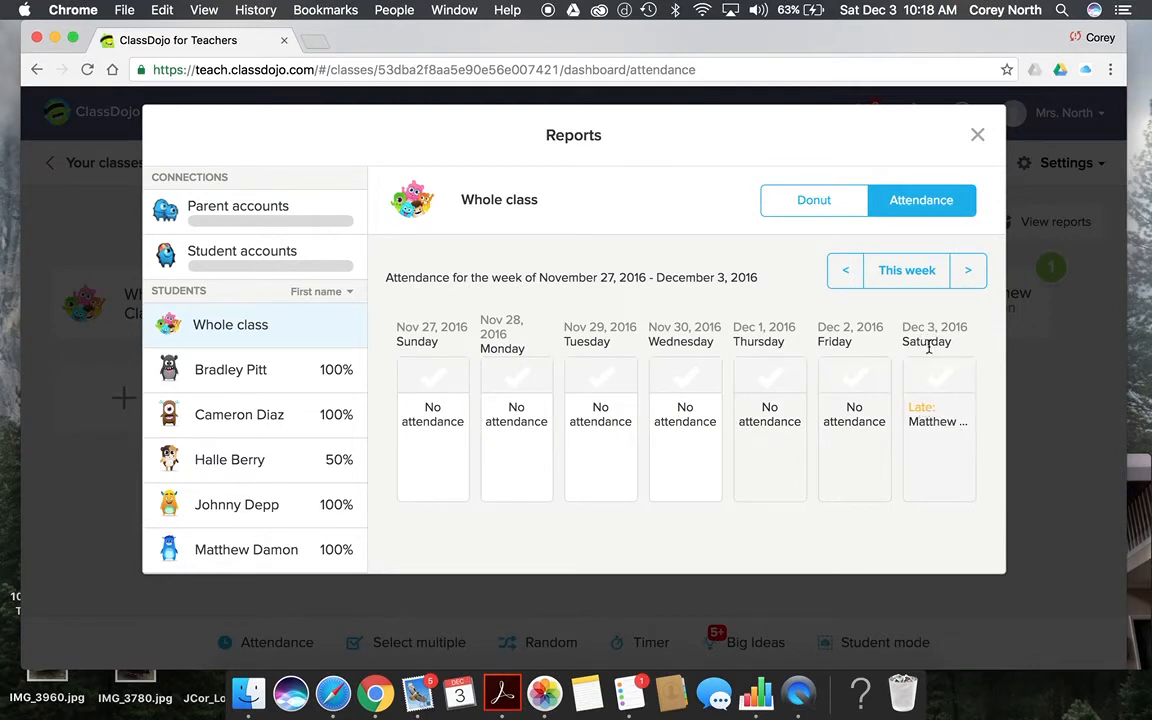
{"action": "left_click", "coordinate": [848, 276]}
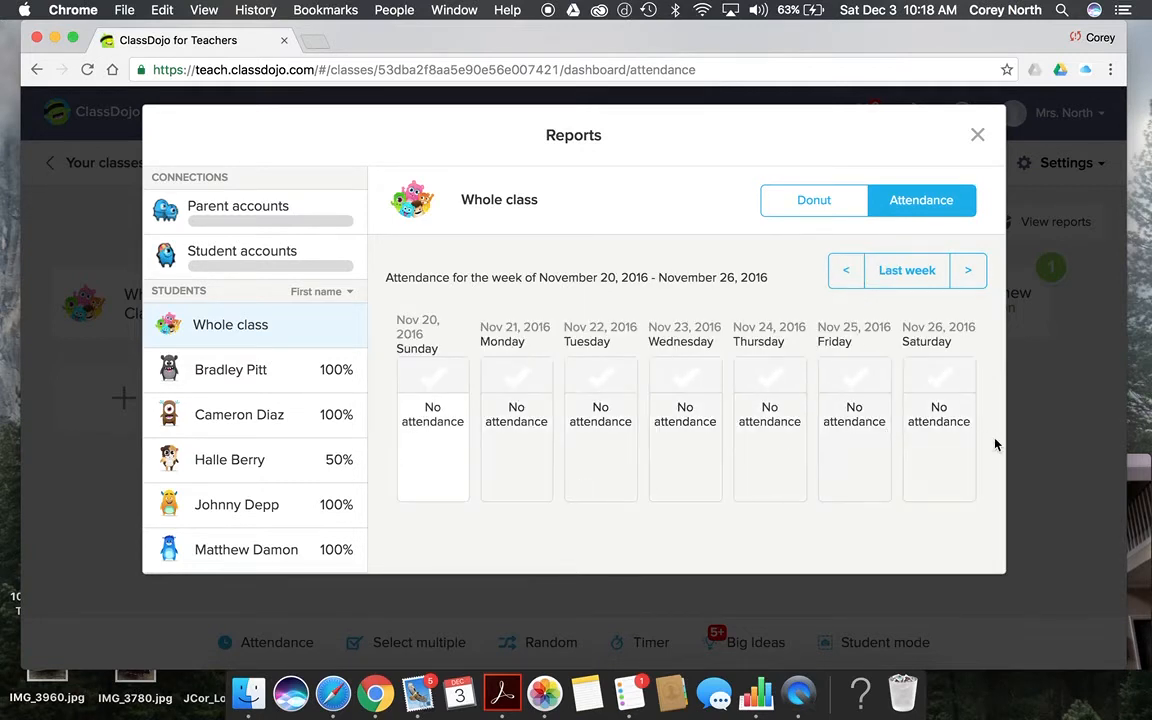
{"action": "left_click", "coordinate": [849, 278]}
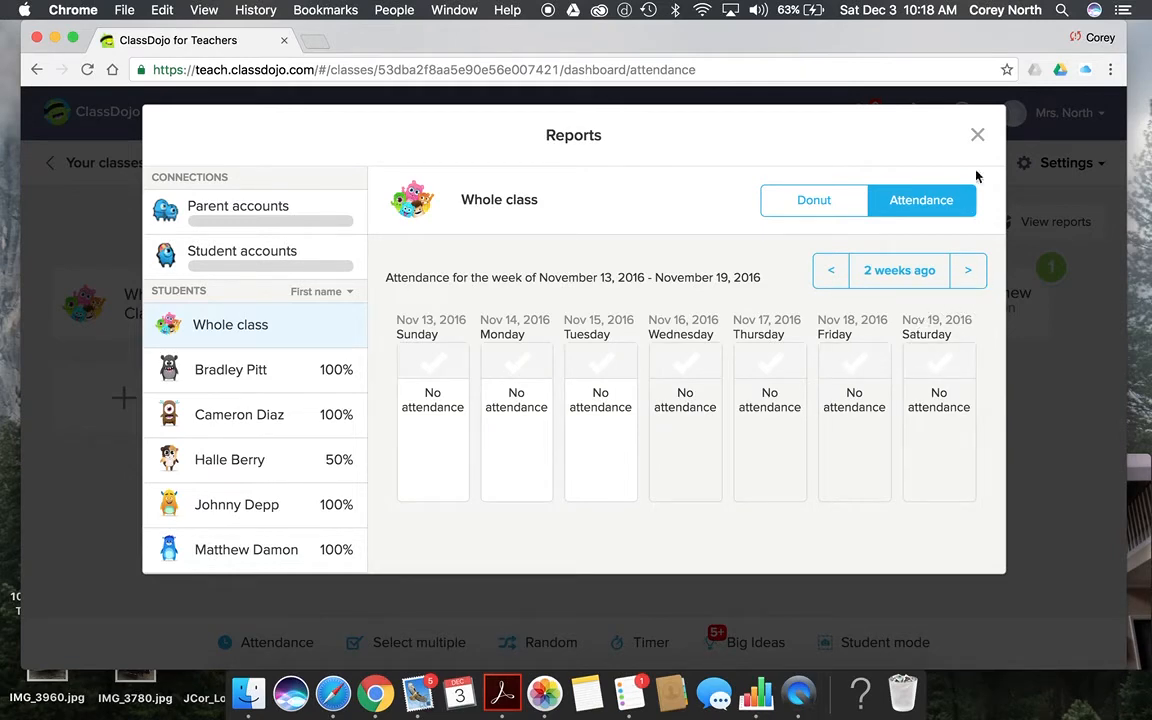
{"action": "left_click", "coordinate": [978, 137]}
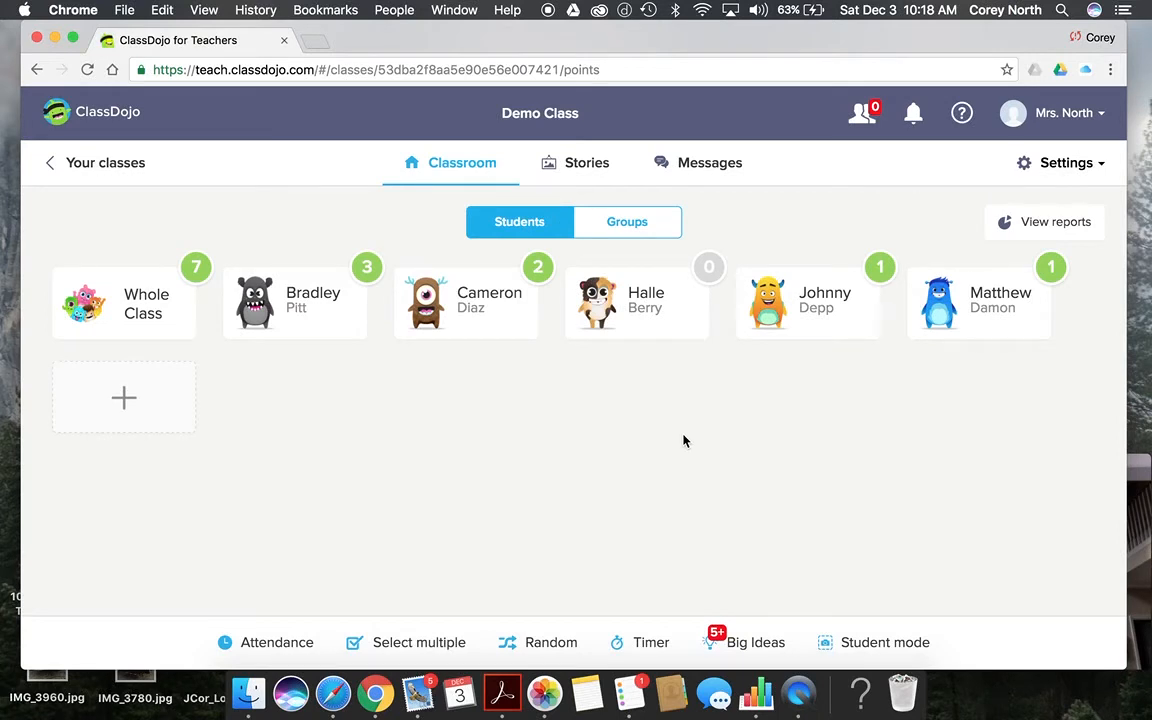
Step: Give the second, third and fourth students +1 for Being Helpful together
{"action": "left_click", "coordinate": [445, 643]}
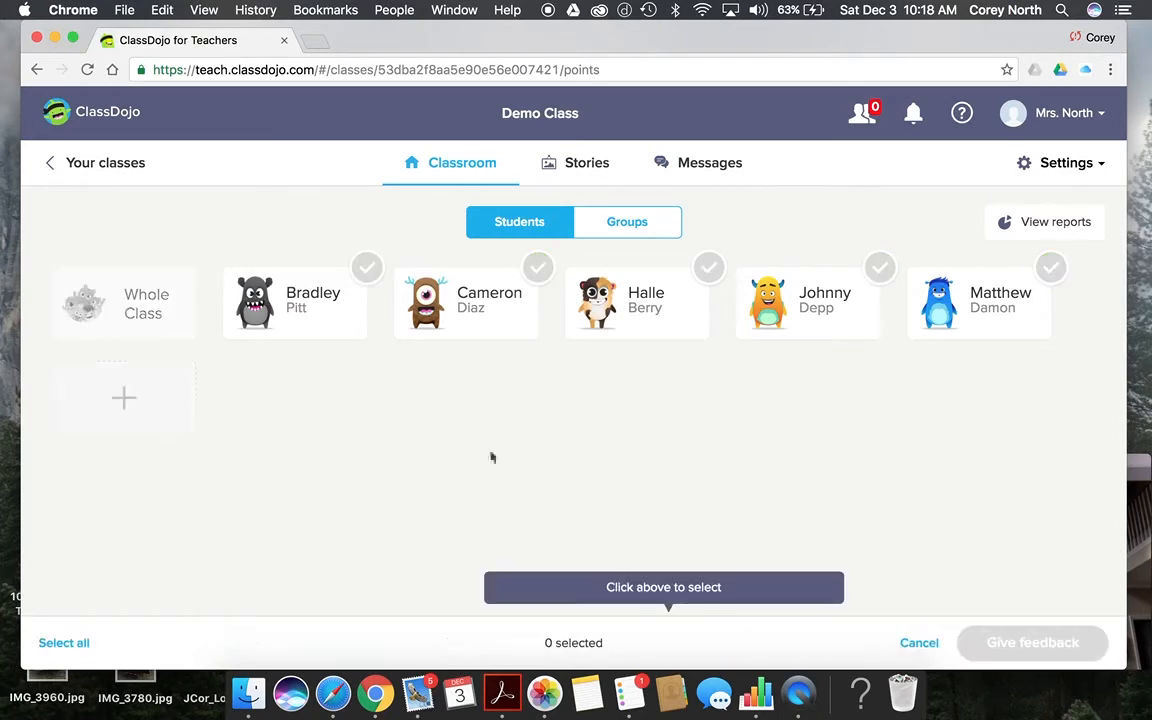
{"action": "left_click", "coordinate": [485, 320]}
{"action": "left_click", "coordinate": [742, 320]}
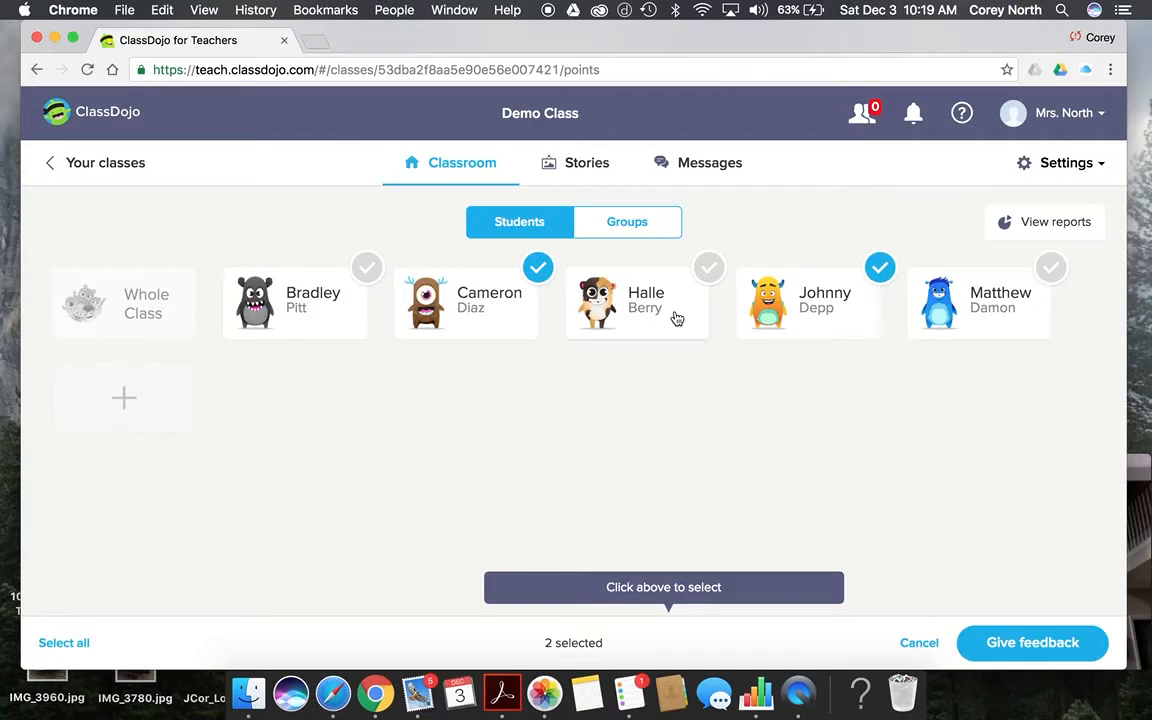
{"action": "left_click", "coordinate": [677, 318]}
{"action": "left_click", "coordinate": [1010, 652]}
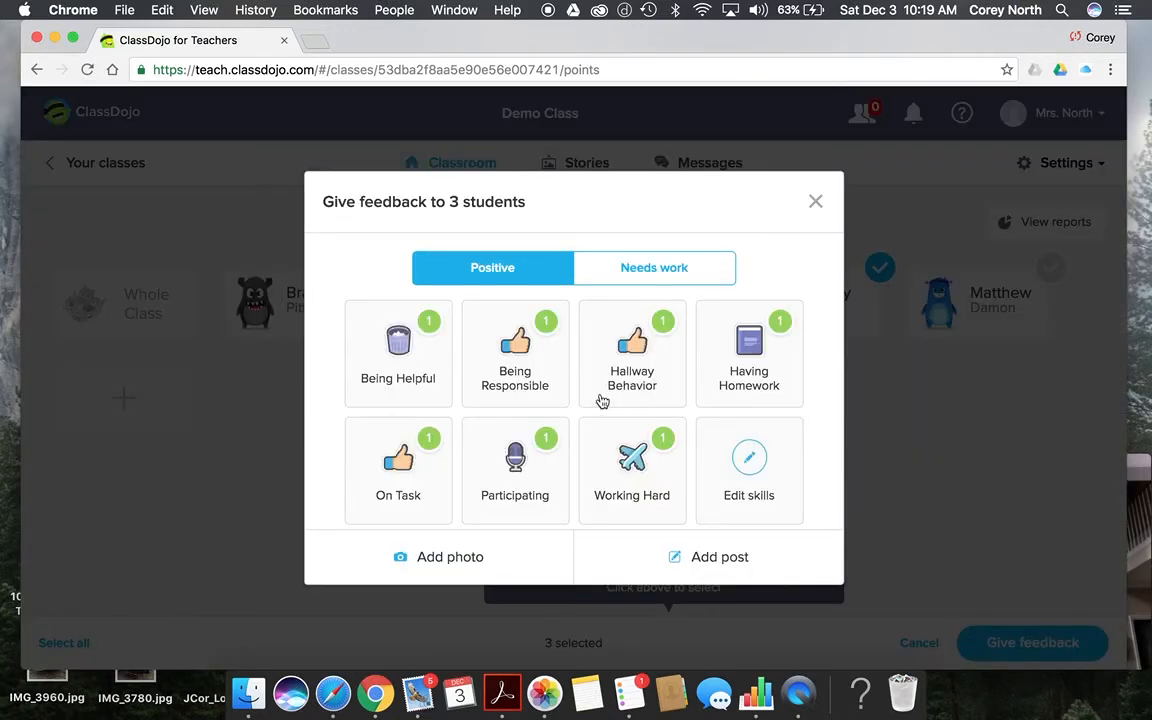
{"action": "left_click", "coordinate": [406, 374]}
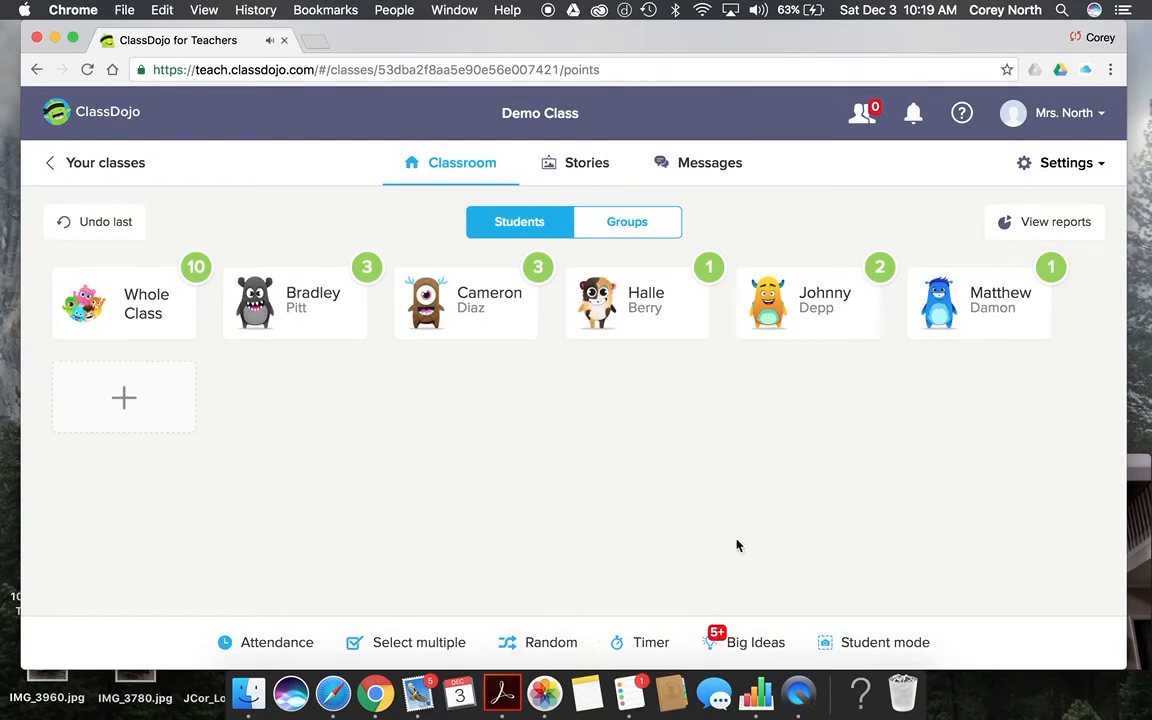
Step: Give a randomly picked student +1 for Participating, then briefly try the stopwatch timer
{"action": "left_click", "coordinate": [573, 643]}
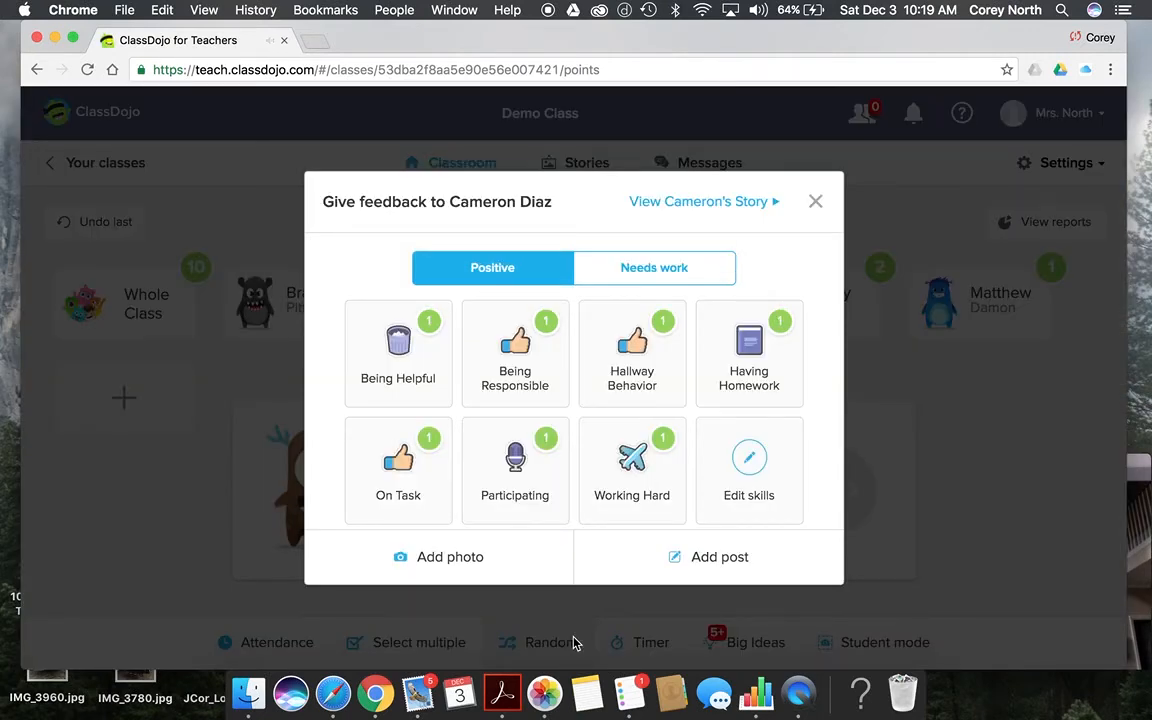
{"action": "left_click", "coordinate": [515, 498]}
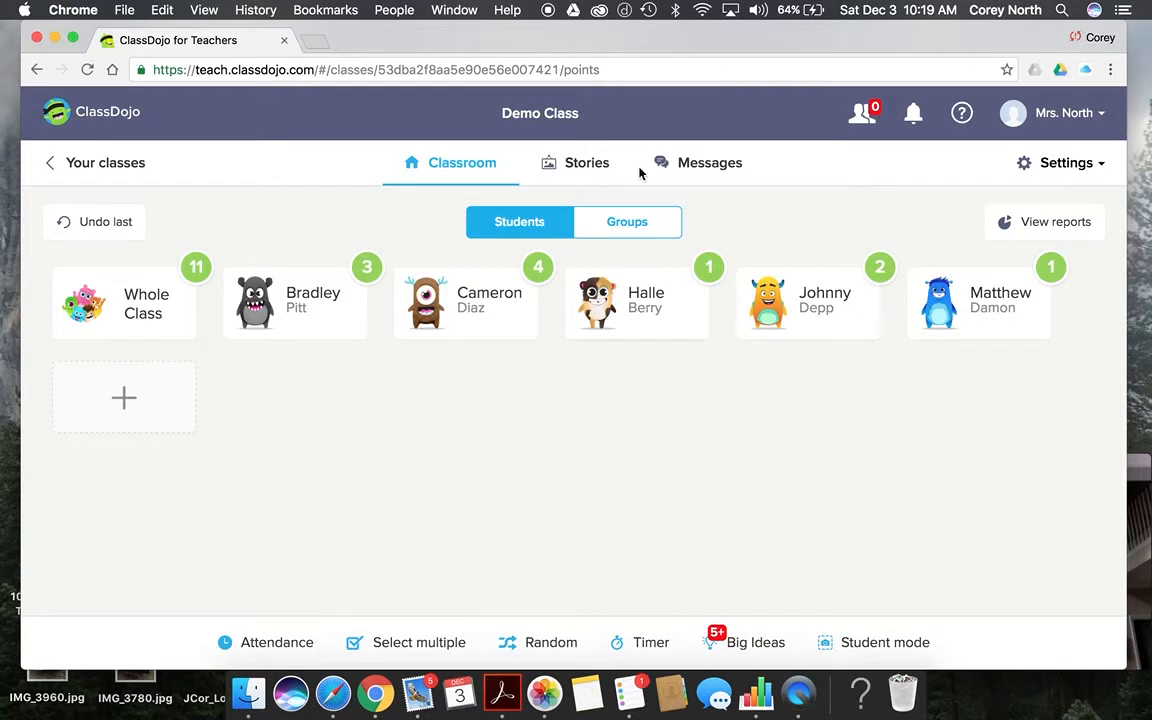
{"action": "left_click", "coordinate": [649, 645]}
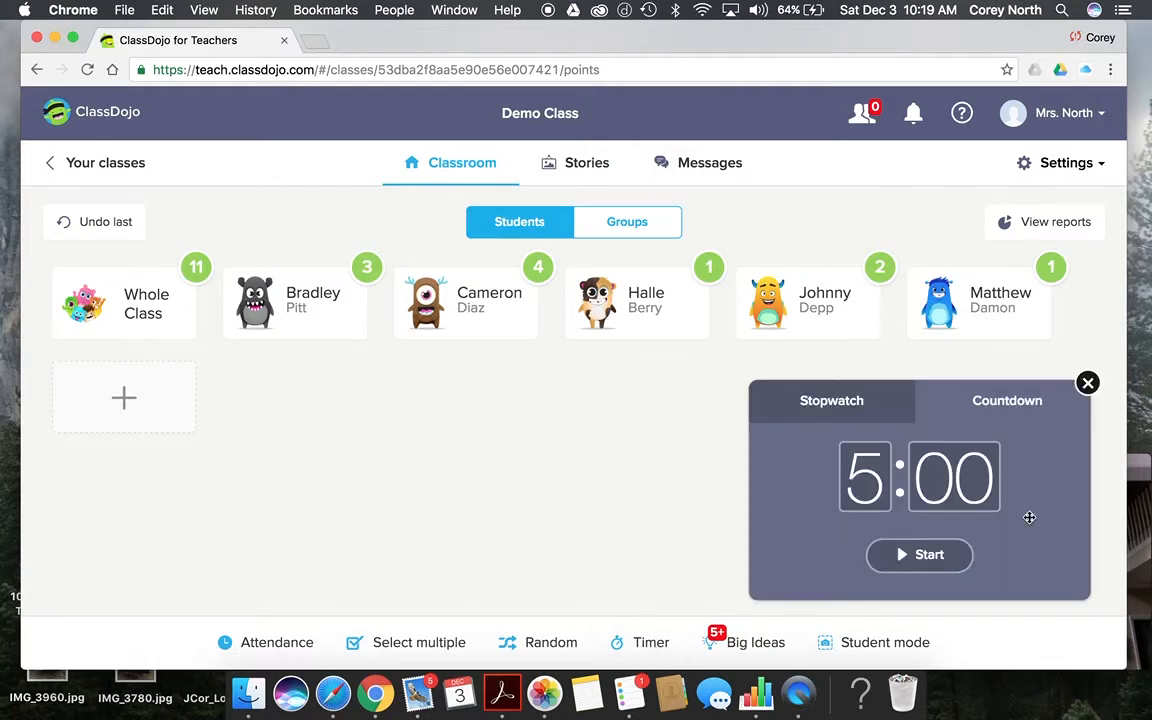
{"action": "left_click", "coordinate": [868, 402]}
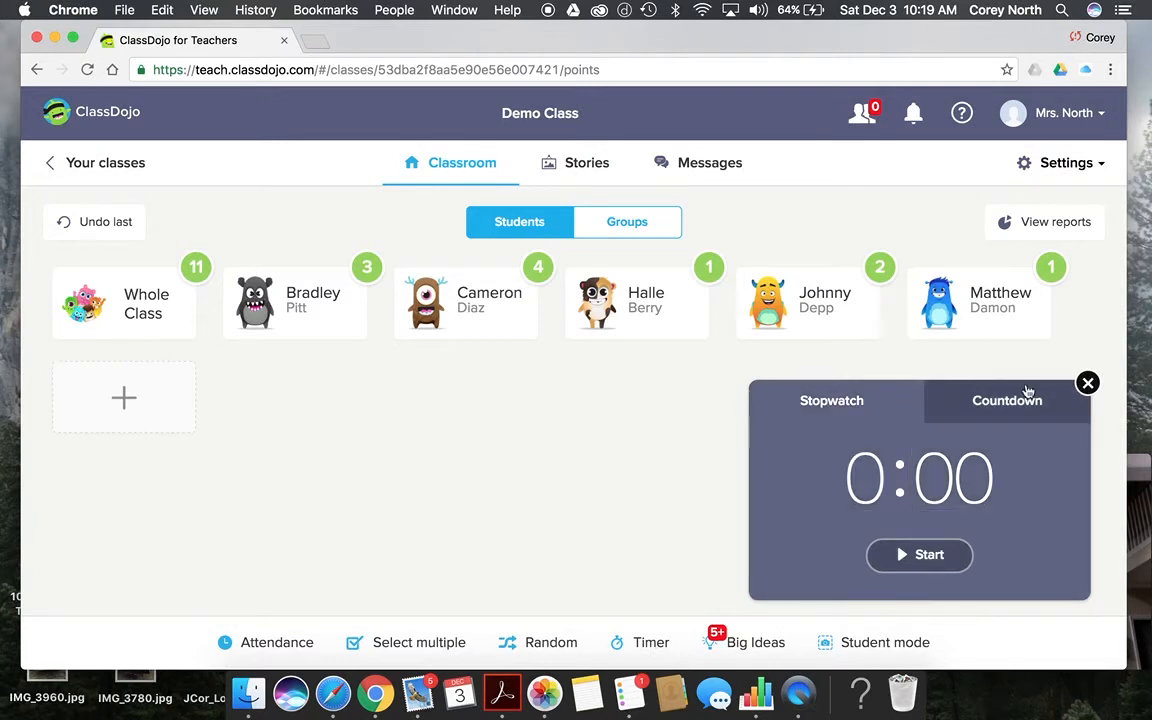
{"action": "left_click", "coordinate": [1087, 384]}
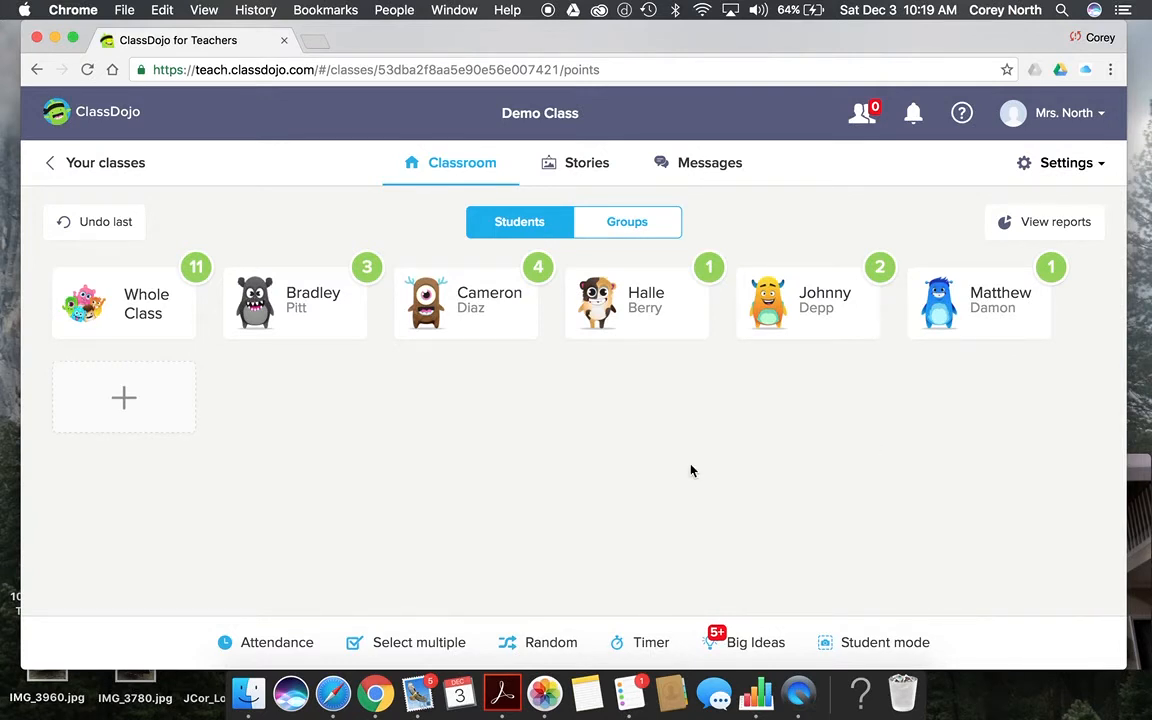
Step: Start a Class Story post reading 'Students are participating in can food drive.'
{"action": "left_click", "coordinate": [587, 165]}
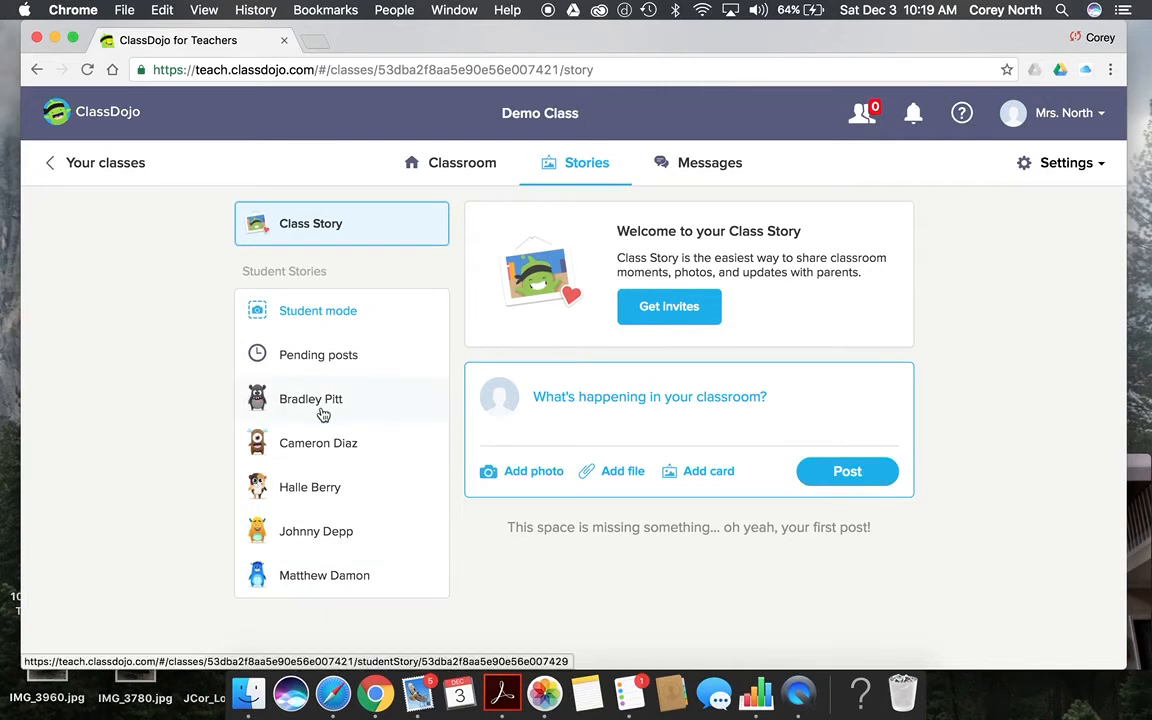
{"action": "left_click", "coordinate": [593, 400]}
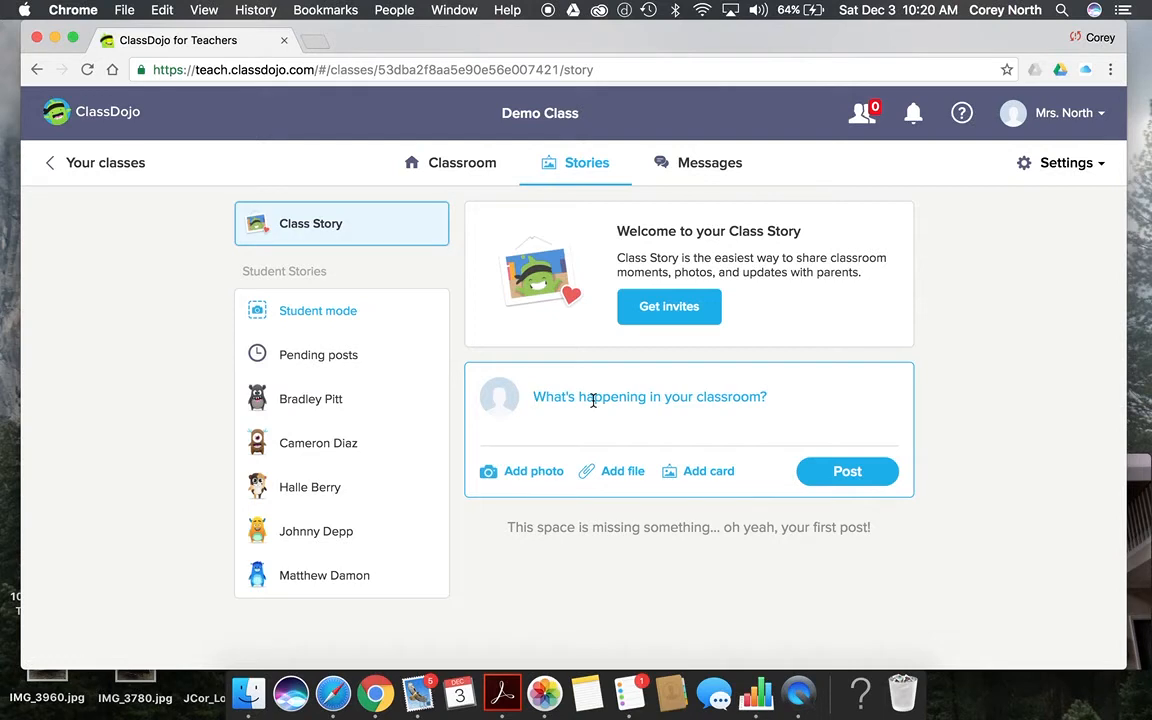
{"action": "type", "text": "Stude"}
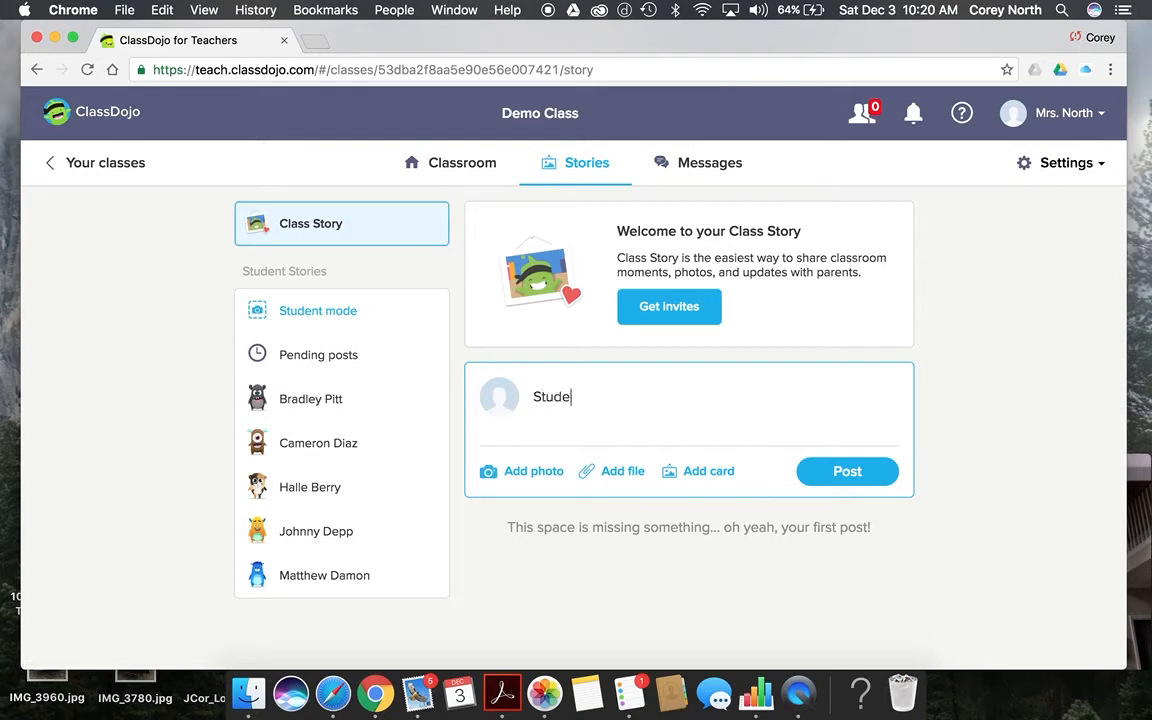
{"action": "type", "text": "nts are participa"}
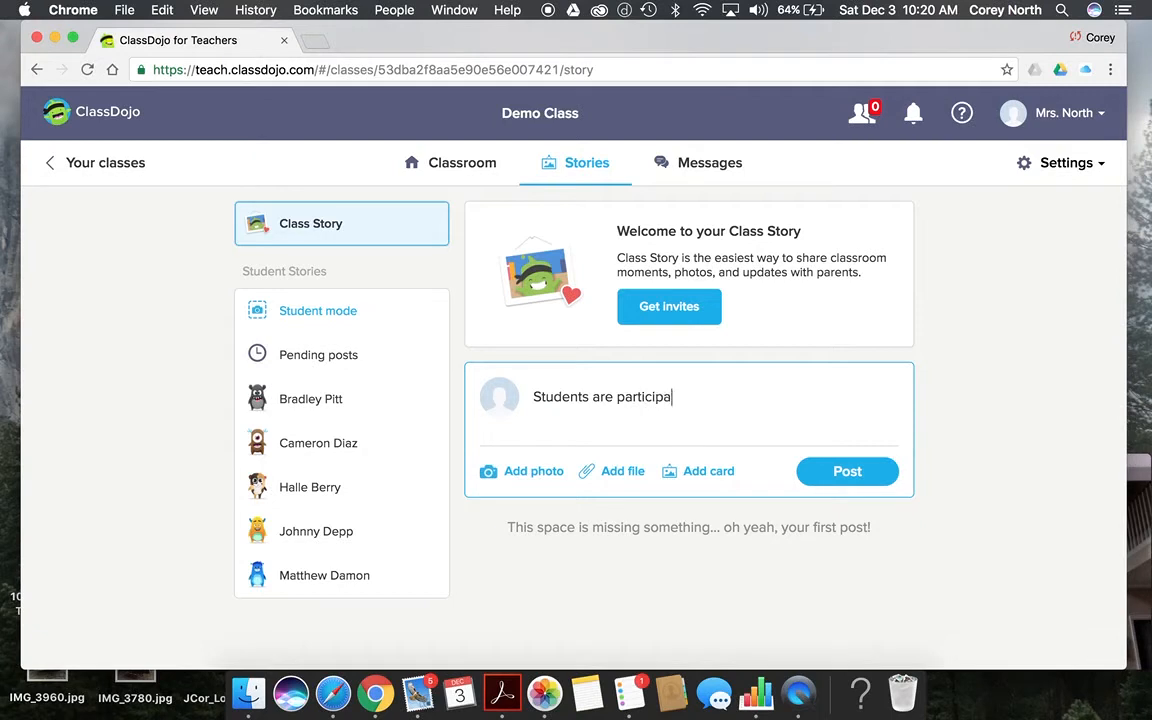
{"action": "type", "text": "ting in can food "}
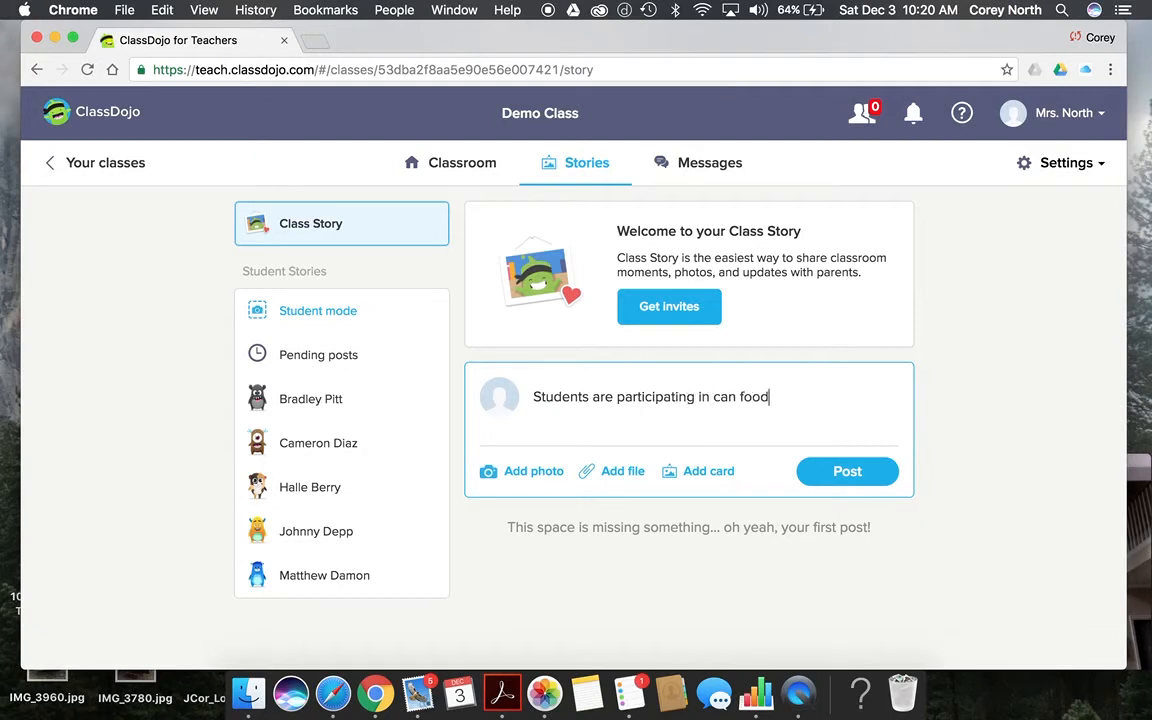
{"action": "type", "text": "drive."}
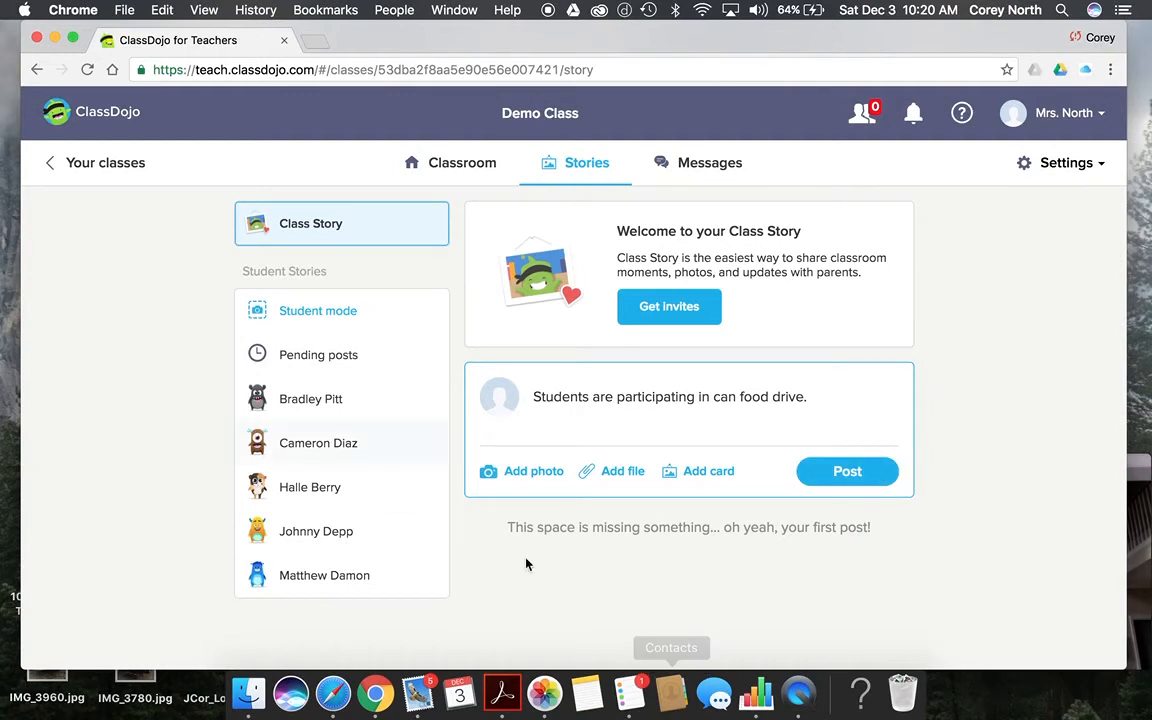
Step: View the Demo Class parent connection options in Messages, then return to the student points grid
{"action": "left_click", "coordinate": [698, 170]}
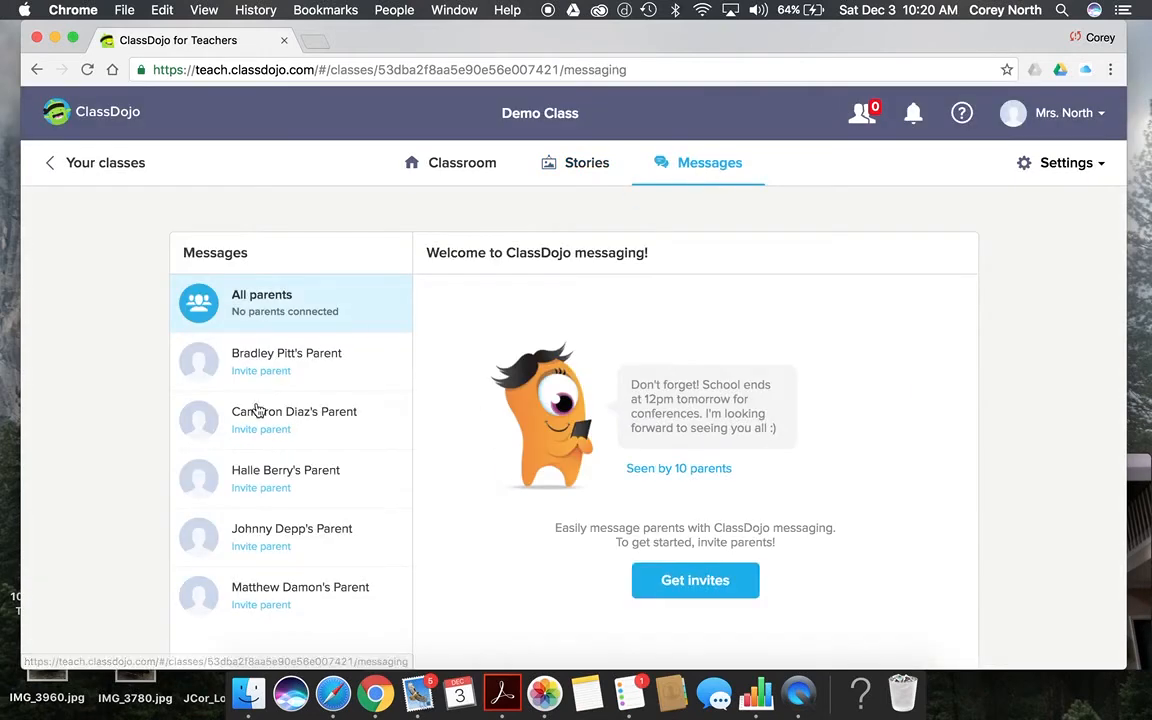
{"action": "left_click", "coordinate": [378, 377]}
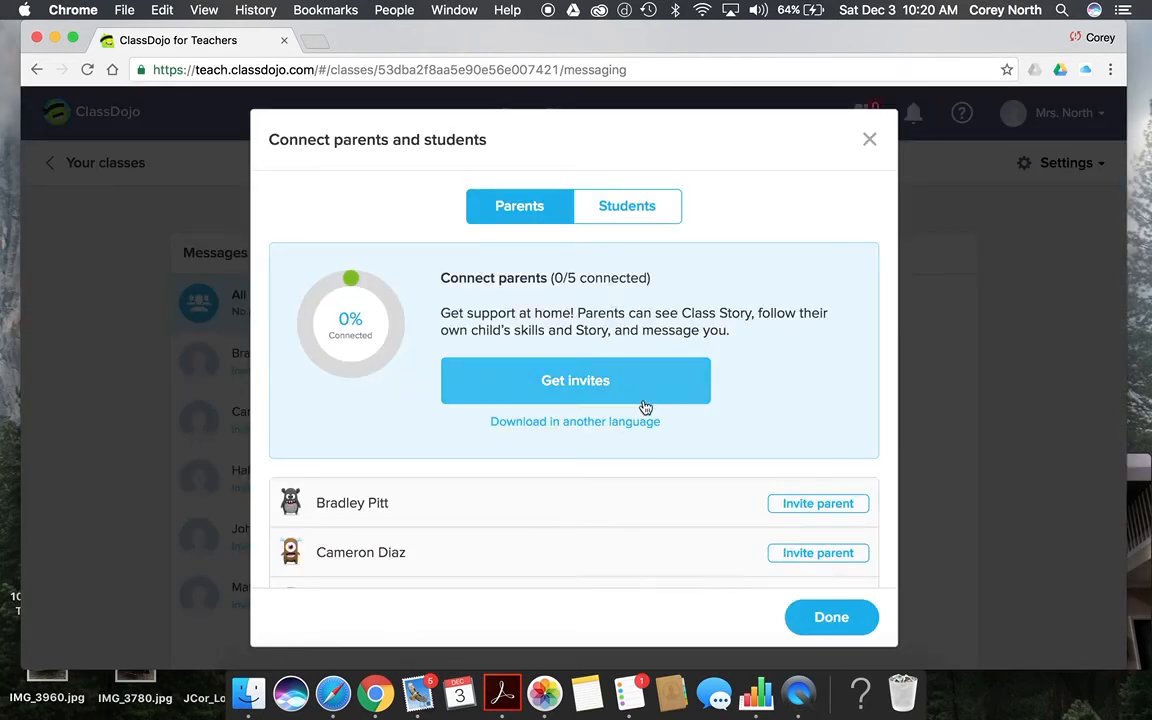
{"action": "left_click", "coordinate": [835, 618]}
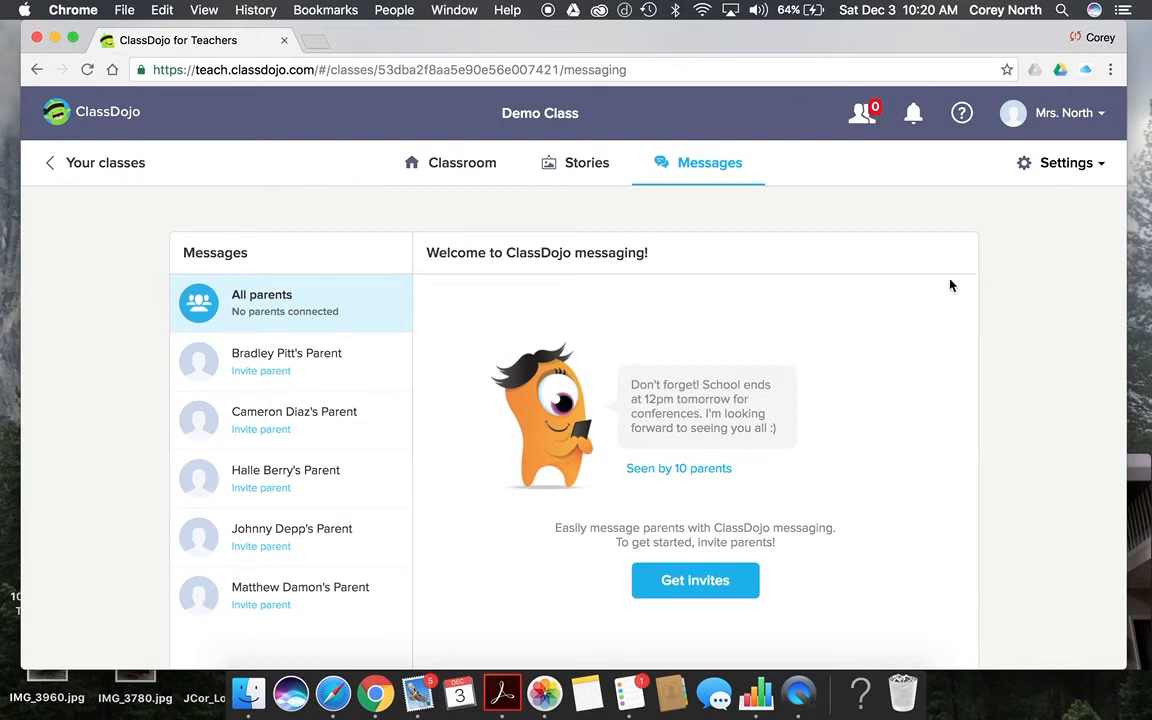
{"action": "left_click", "coordinate": [487, 172]}
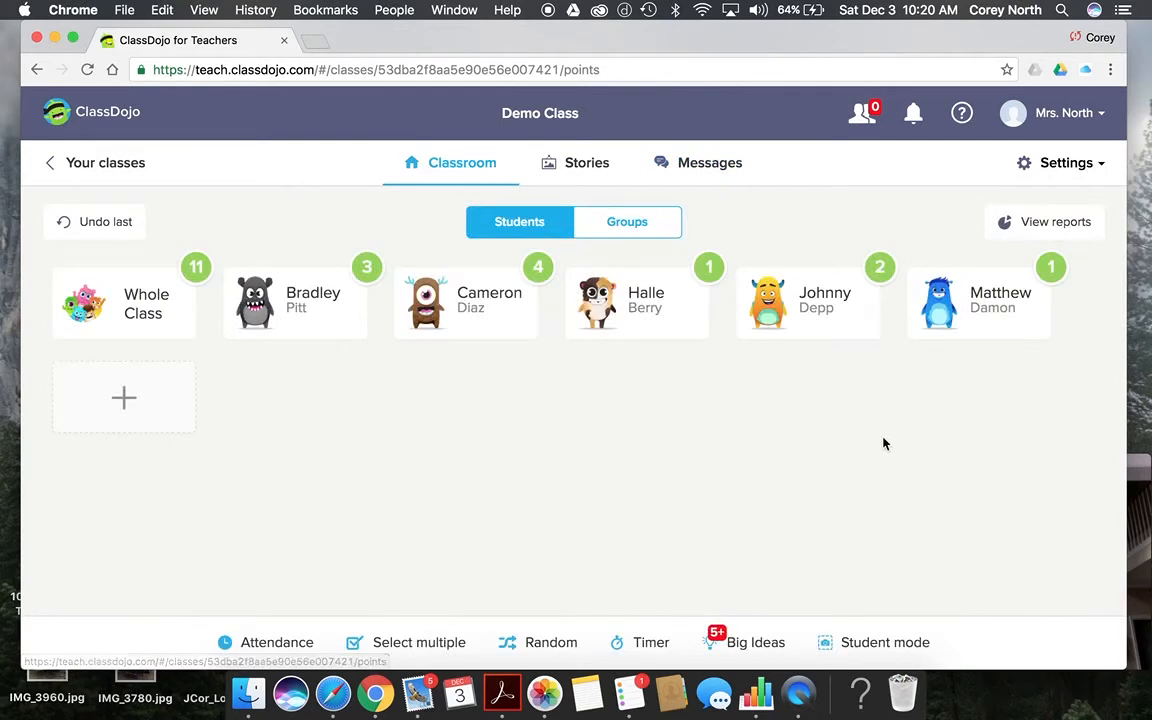
Step: Switch this device to student mode for Demo Class with Password lock set to On
{"action": "left_click", "coordinate": [849, 647]}
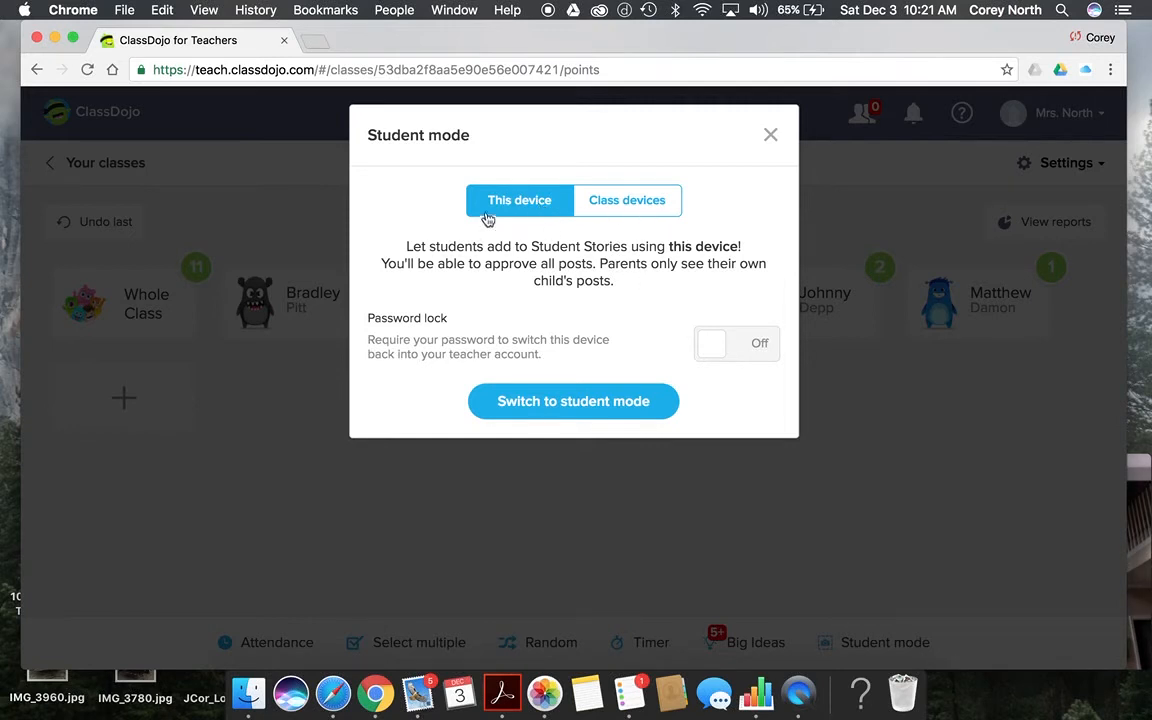
{"action": "left_click", "coordinate": [710, 356]}
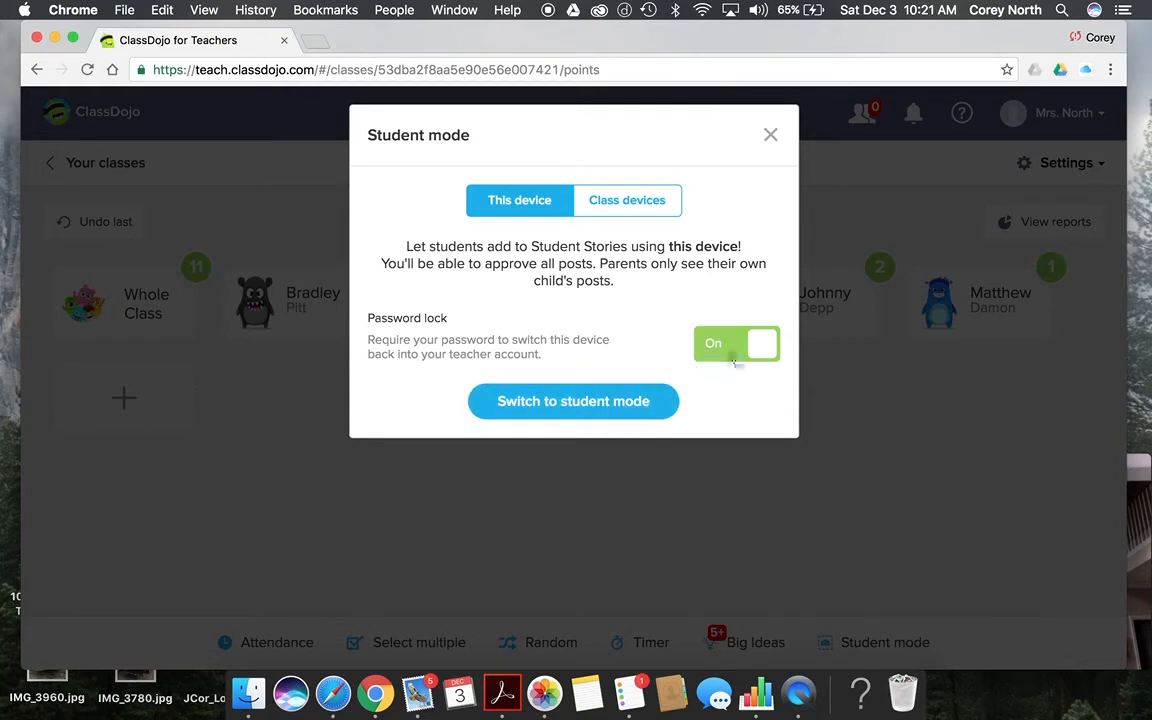
{"action": "left_click", "coordinate": [629, 417]}
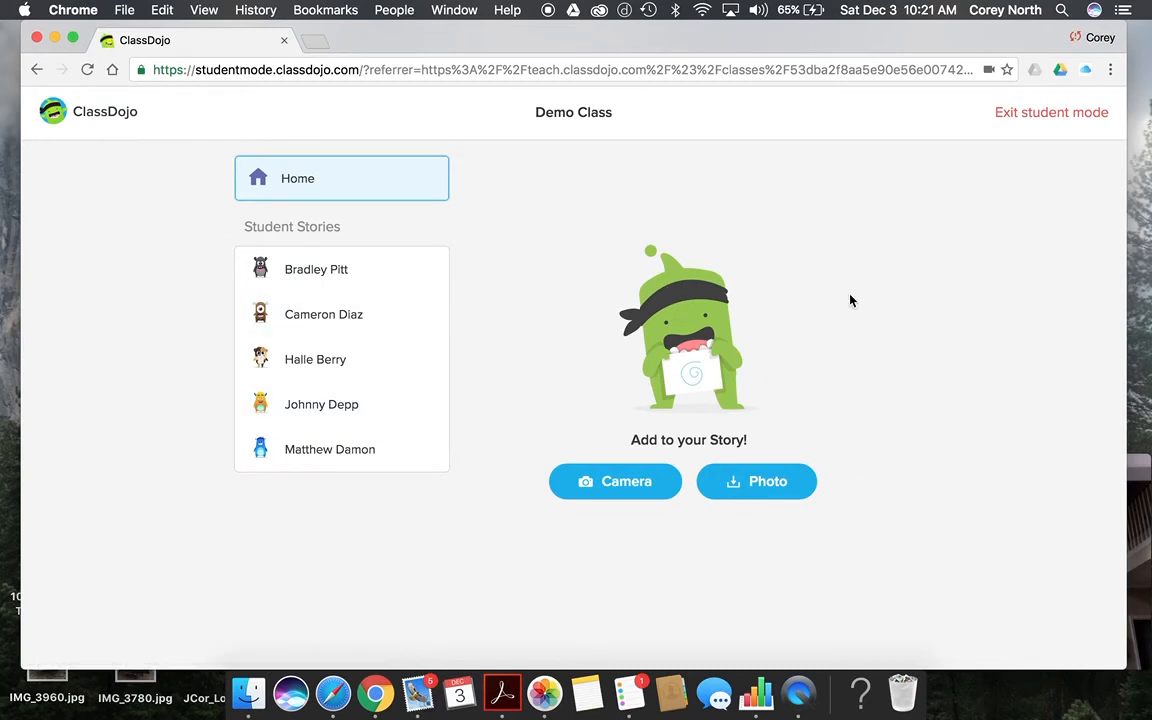
Step: Exit student mode and log back in with the teacher's e-mail and password, declining Chrome's save-password offer
{"action": "left_click", "coordinate": [1057, 118]}
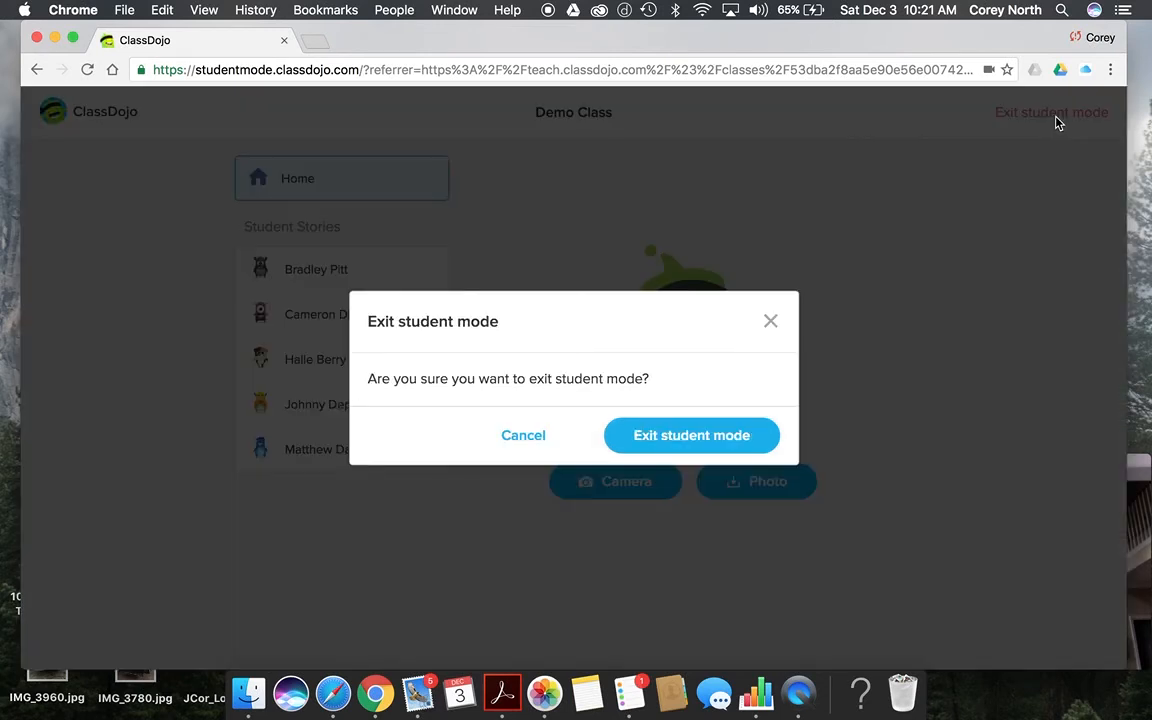
{"action": "left_click", "coordinate": [705, 437]}
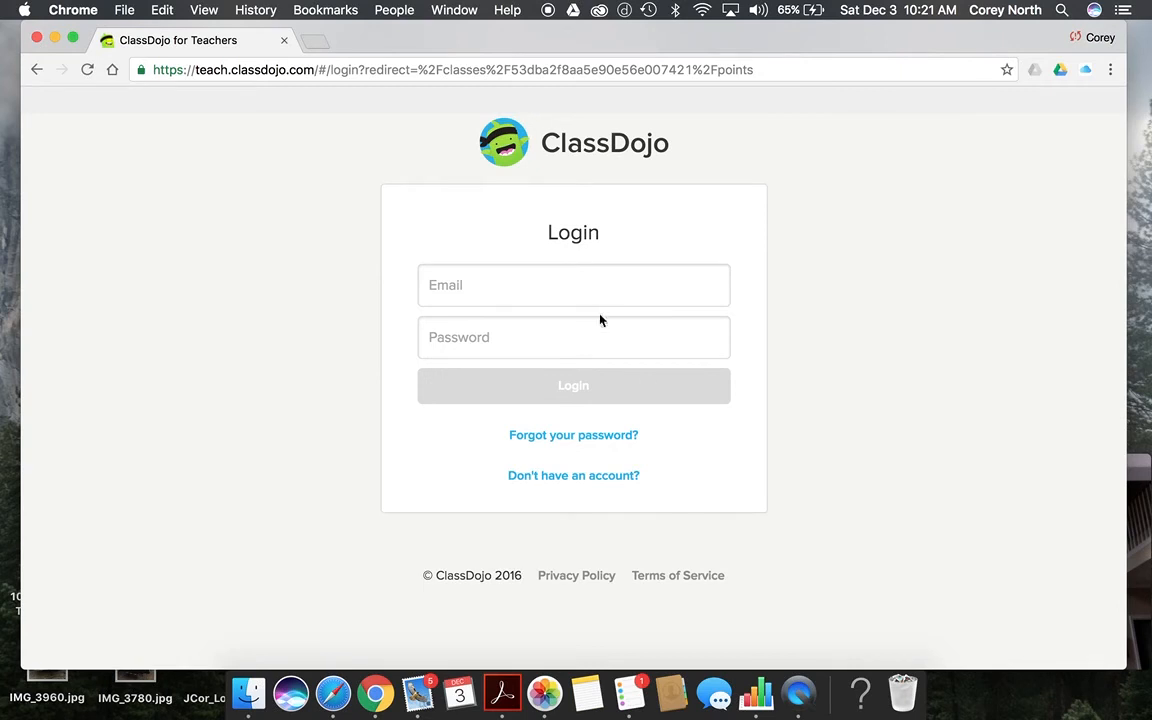
{"action": "left_click", "coordinate": [584, 288]}
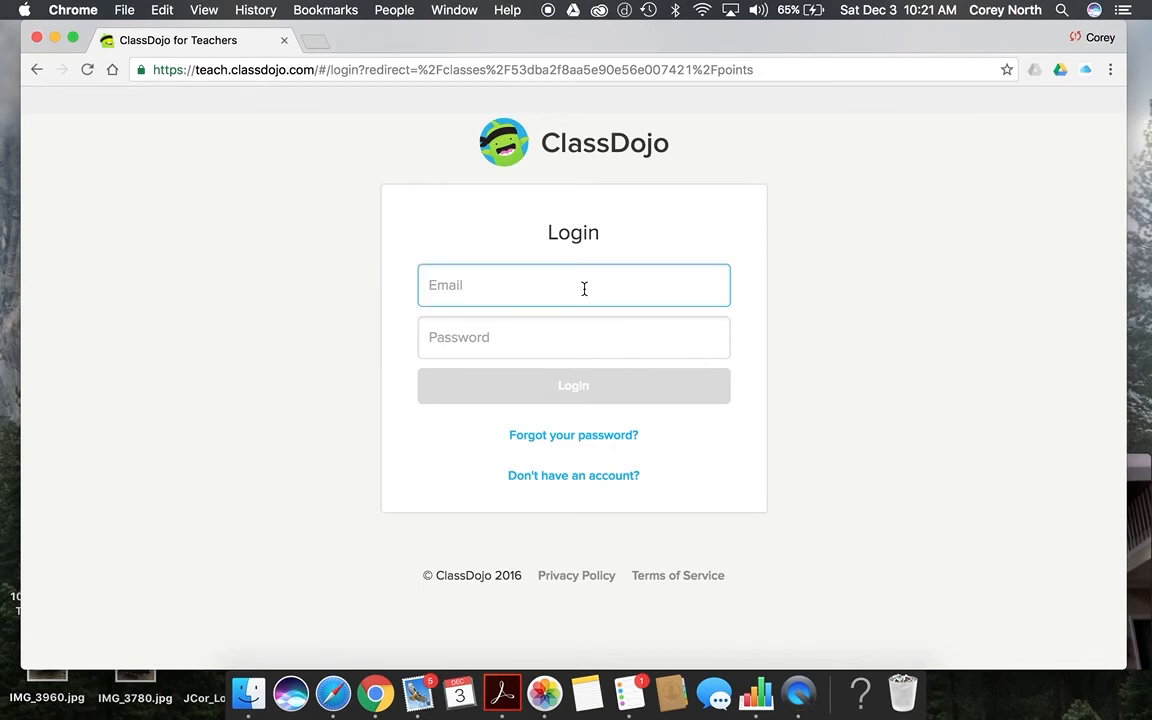
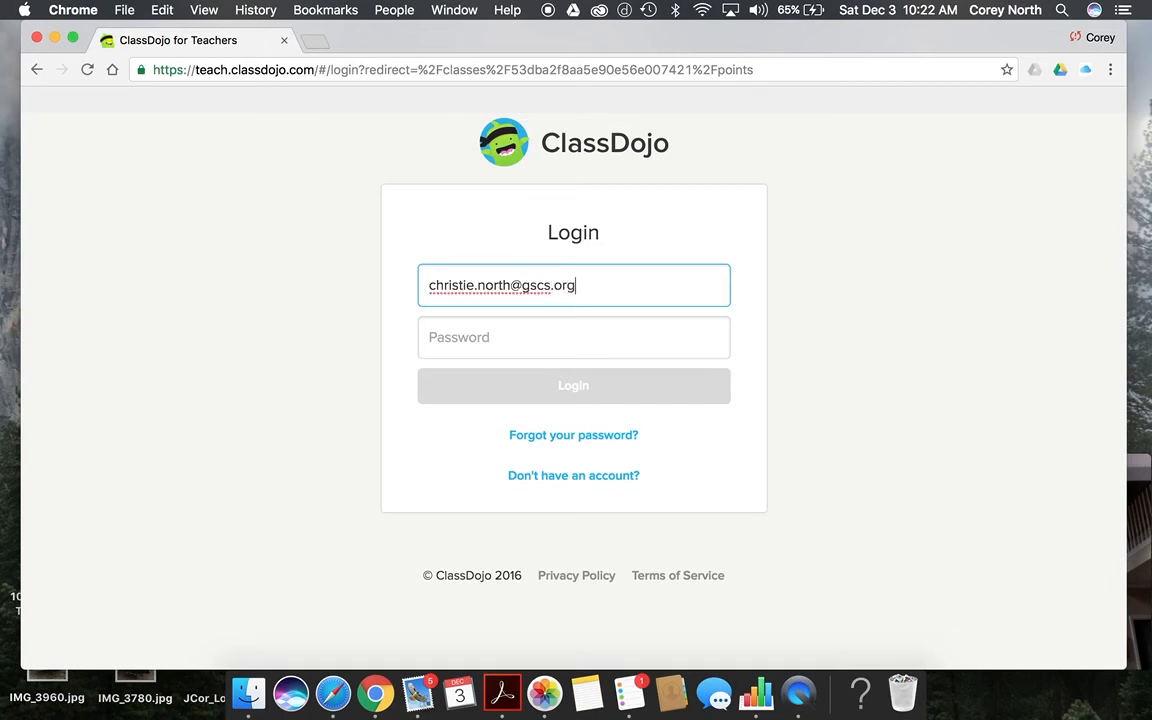
{"action": "left_click", "coordinate": [571, 337]}
{"action": "type", "text": "••••••••"}
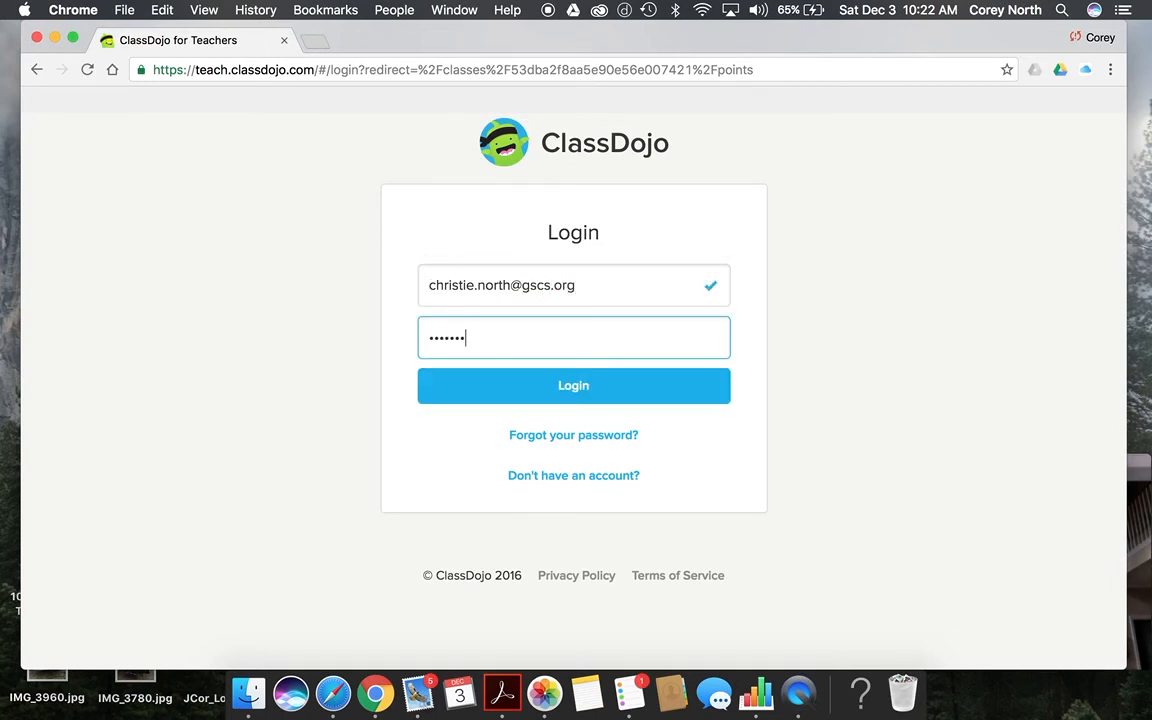
{"action": "left_click", "coordinate": [601, 380]}
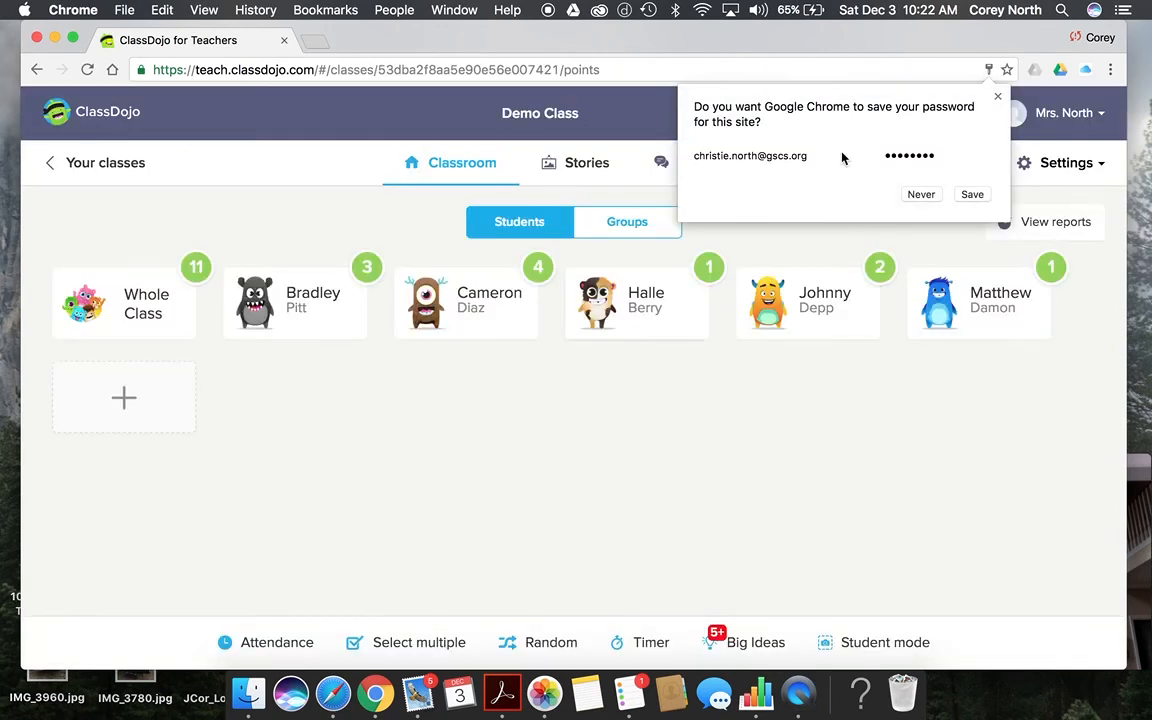
{"action": "left_click", "coordinate": [997, 96]}
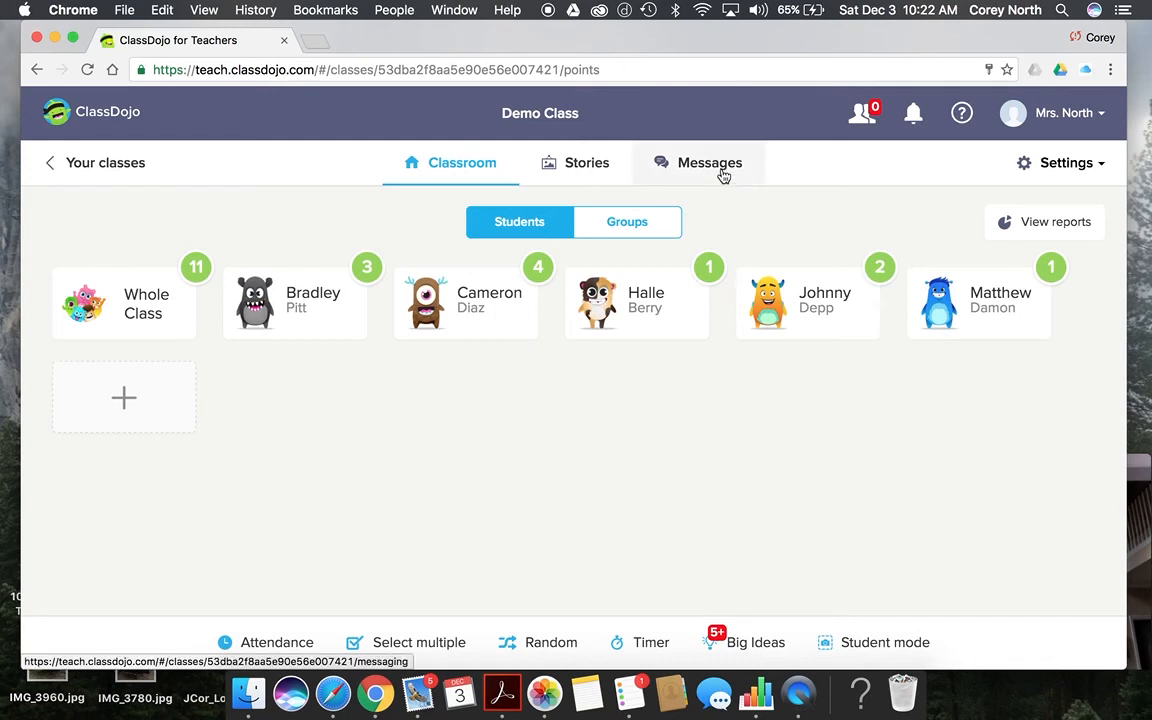
Step: Open Your classes and scroll through the Demo Class and North's Homeroom cards and Getting started tips
{"action": "left_click", "coordinate": [105, 171]}
{"action": "scroll", "coordinate": [980, 400], "scroll_direction": "down", "scroll_amount": 3}
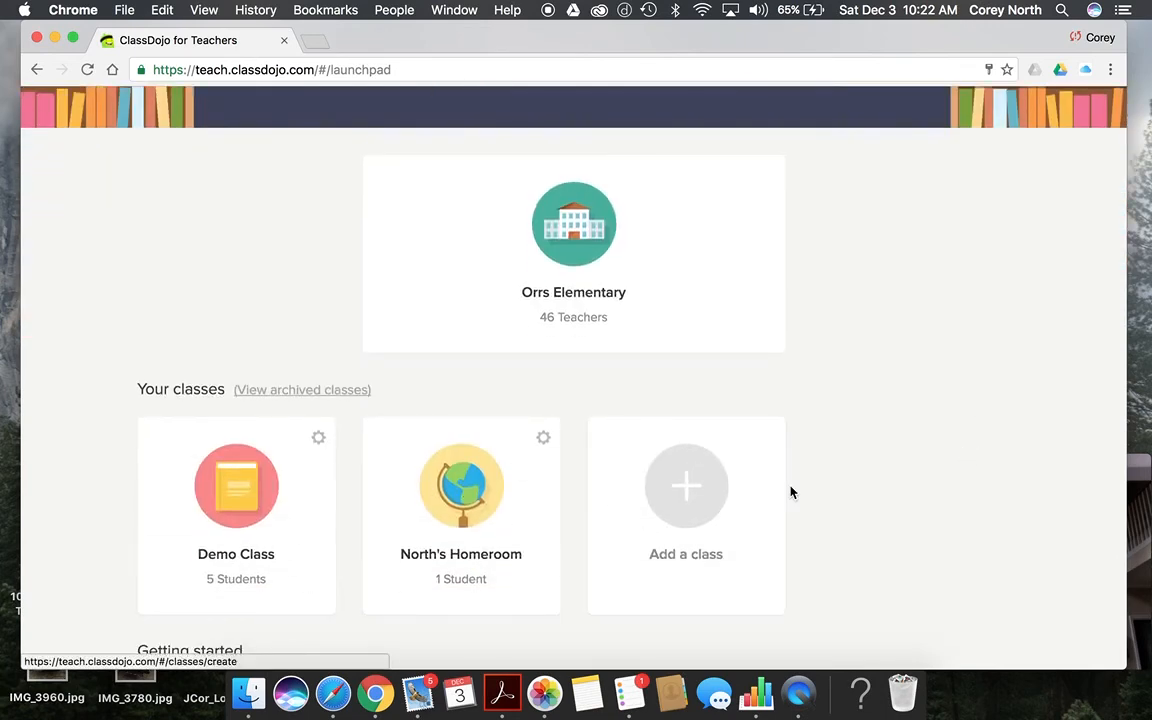
{"action": "scroll", "coordinate": [791, 490], "scroll_direction": "down", "scroll_amount": 3}
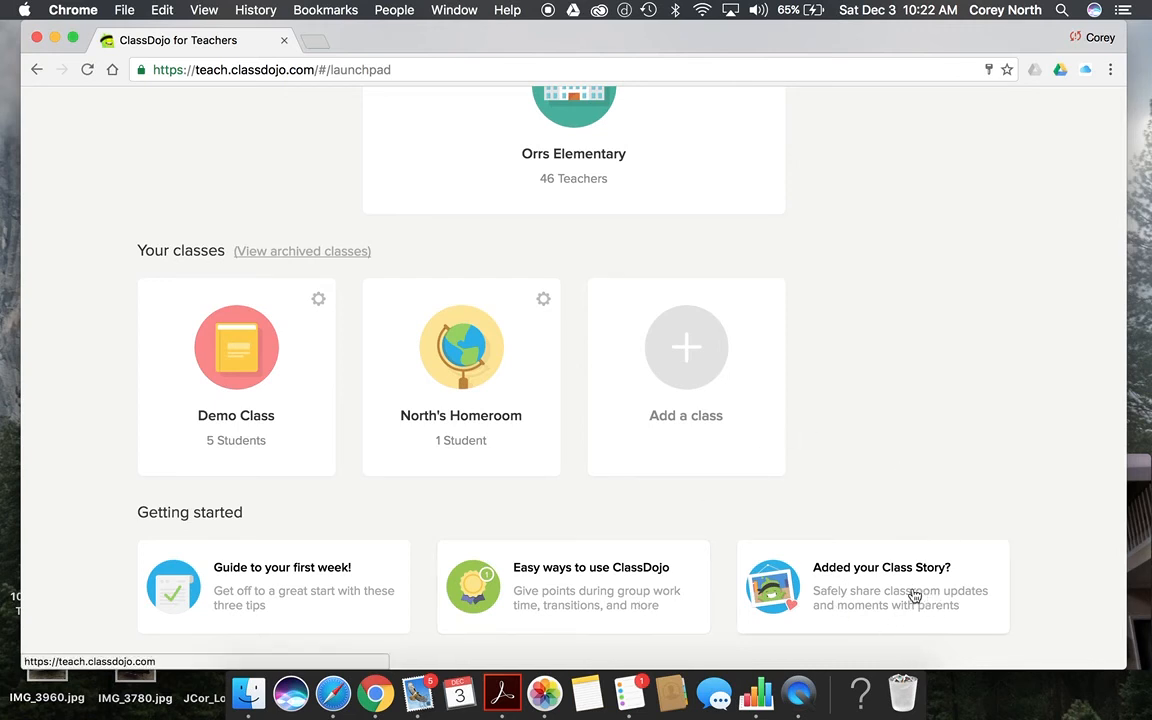
{"action": "scroll", "coordinate": [915, 422], "scroll_direction": "up", "scroll_amount": 4}
{"action": "scroll", "coordinate": [915, 424], "scroll_direction": "up", "scroll_amount": 3}
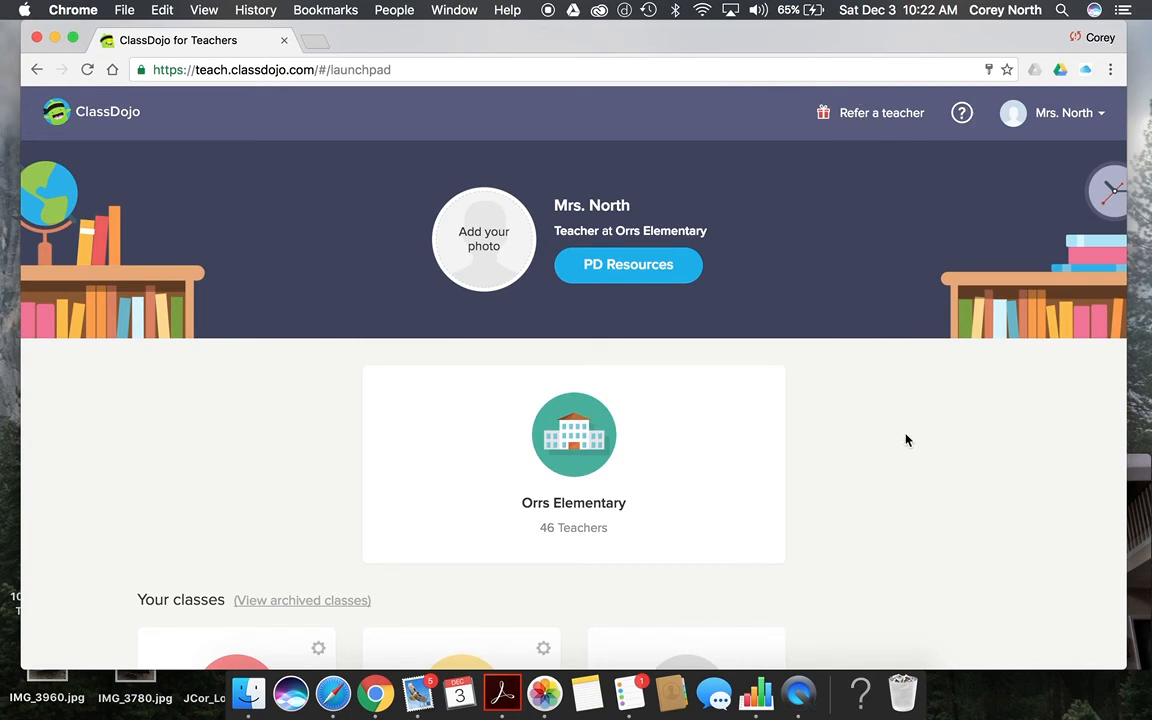
{"action": "scroll", "coordinate": [906, 440], "scroll_direction": "down", "scroll_amount": 2}
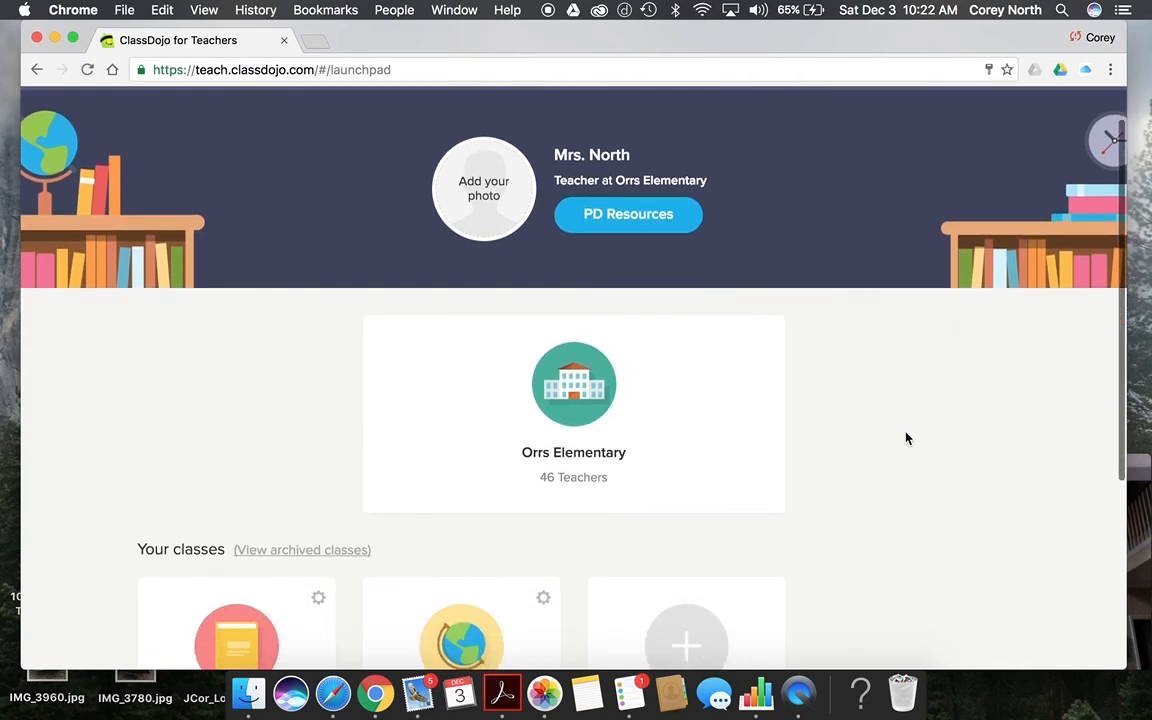
Step: Open the Orrs Elementary School Story and scroll through its example posts, then back toward the top
{"action": "left_click", "coordinate": [568, 414]}
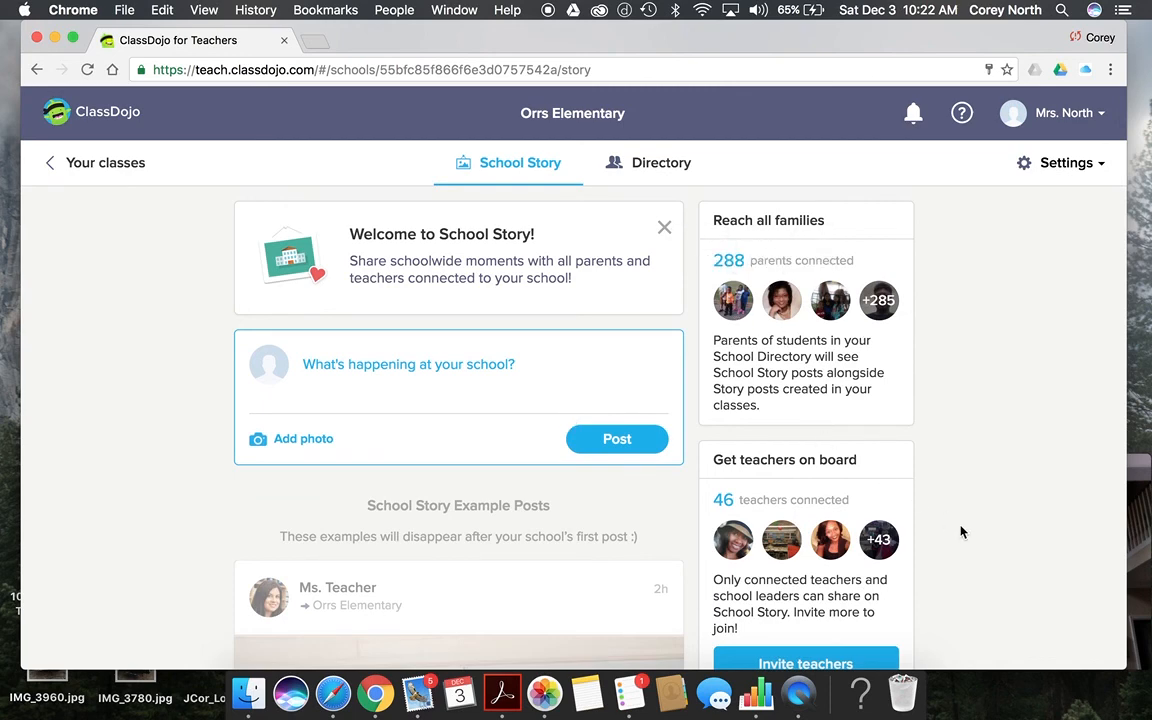
{"action": "scroll", "coordinate": [959, 532], "scroll_direction": "down", "scroll_amount": 4}
{"action": "scroll", "coordinate": [425, 518], "scroll_direction": "down", "scroll_amount": 3}
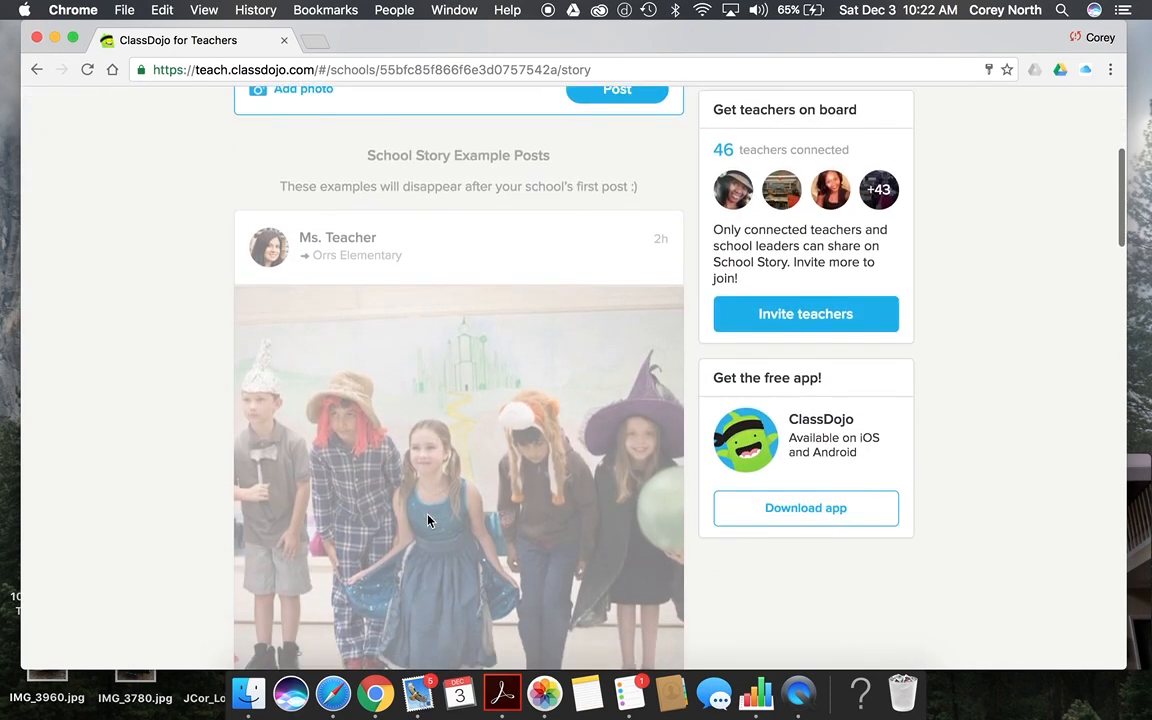
{"action": "scroll", "coordinate": [519, 517], "scroll_direction": "down", "scroll_amount": 3}
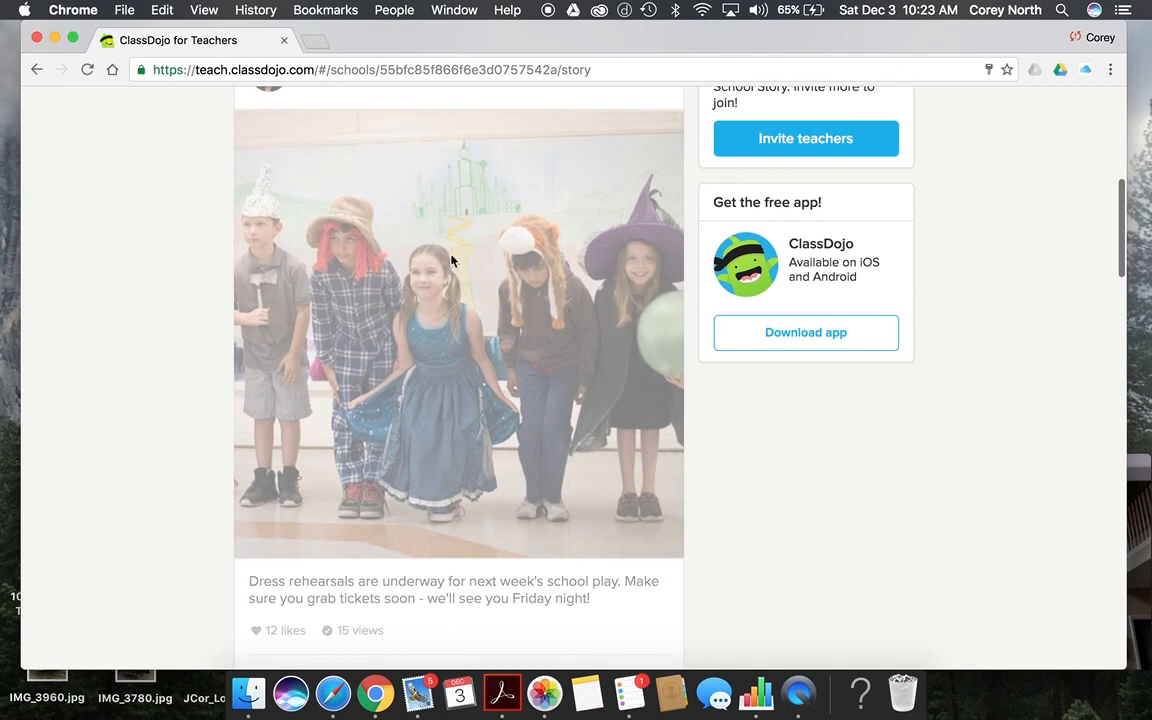
{"action": "scroll", "coordinate": [463, 533], "scroll_direction": "down", "scroll_amount": 9}
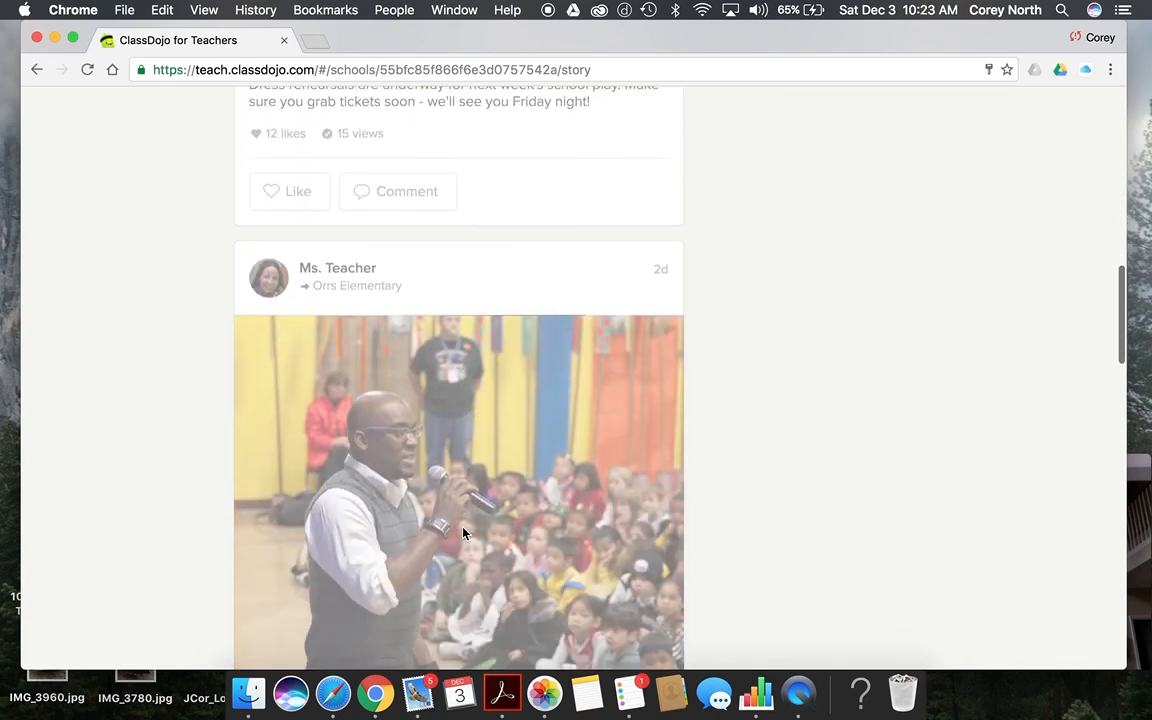
{"action": "scroll", "coordinate": [463, 533], "scroll_direction": "down", "scroll_amount": 15}
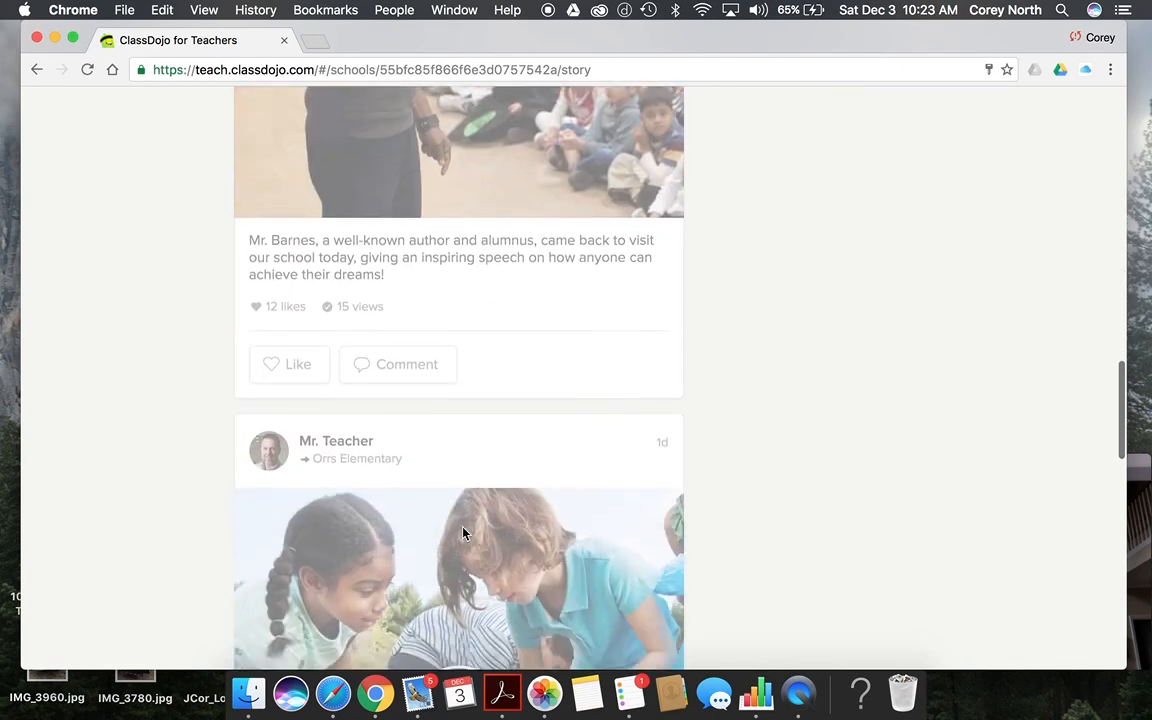
{"action": "scroll", "coordinate": [463, 533], "scroll_direction": "down", "scroll_amount": 18}
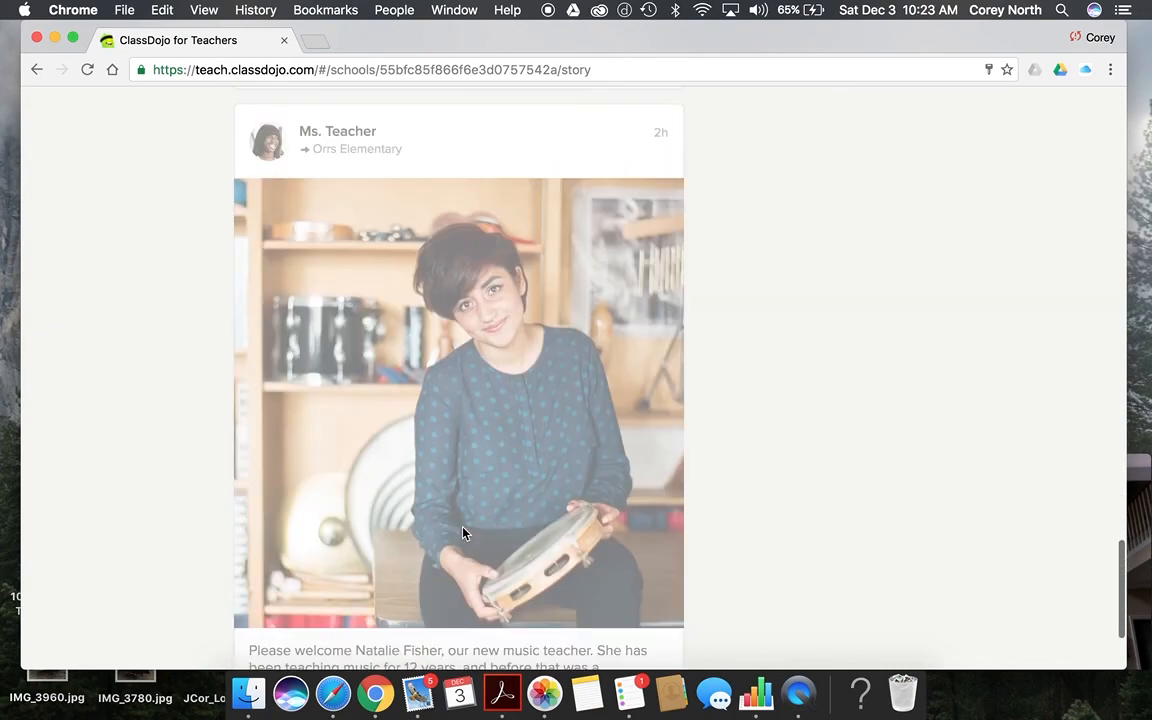
{"action": "scroll", "coordinate": [463, 533], "scroll_direction": "up", "scroll_amount": 20}
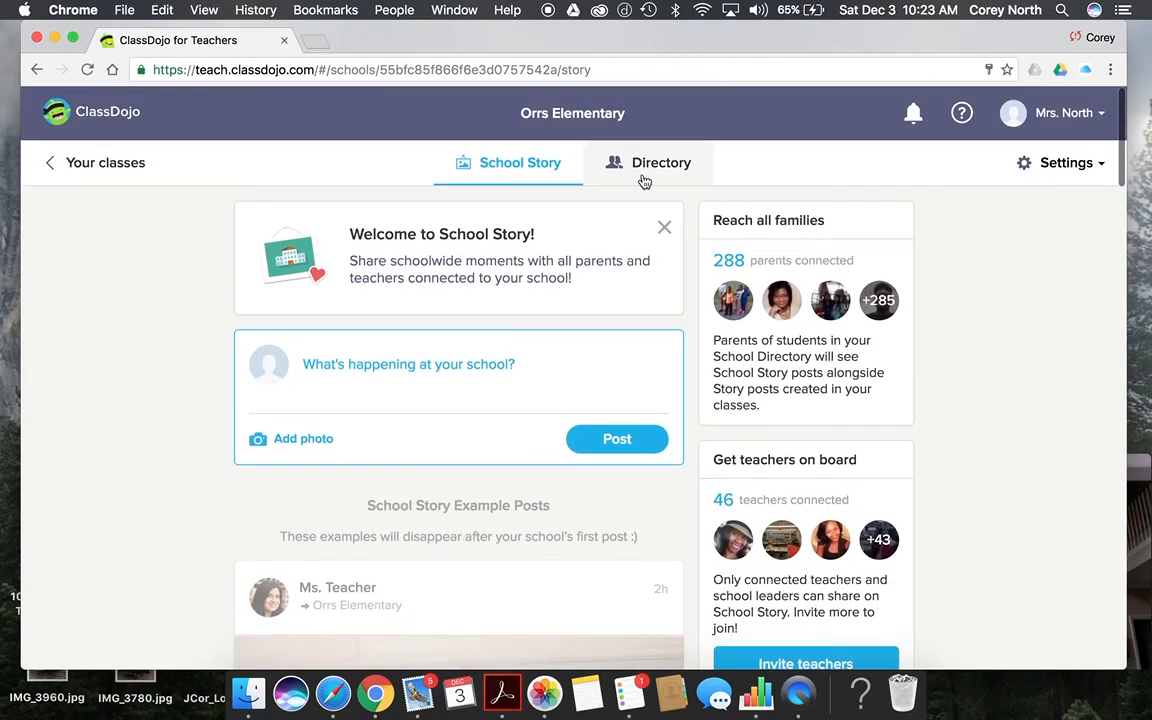
Step: Open the Orrs Elementary Directory and browse the School Staff list, checking one teacher's action menu
{"action": "left_click", "coordinate": [645, 178]}
{"action": "scroll", "coordinate": [802, 561], "scroll_direction": "down", "scroll_amount": 3}
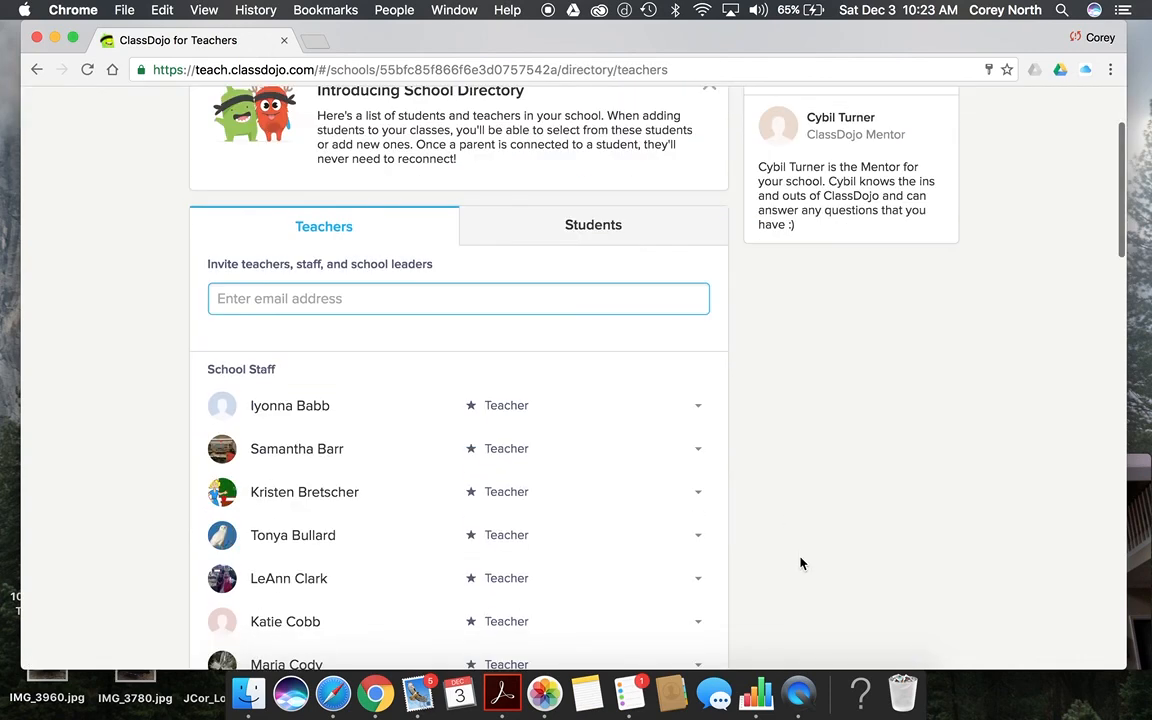
{"action": "scroll", "coordinate": [520, 615], "scroll_direction": "down", "scroll_amount": 8}
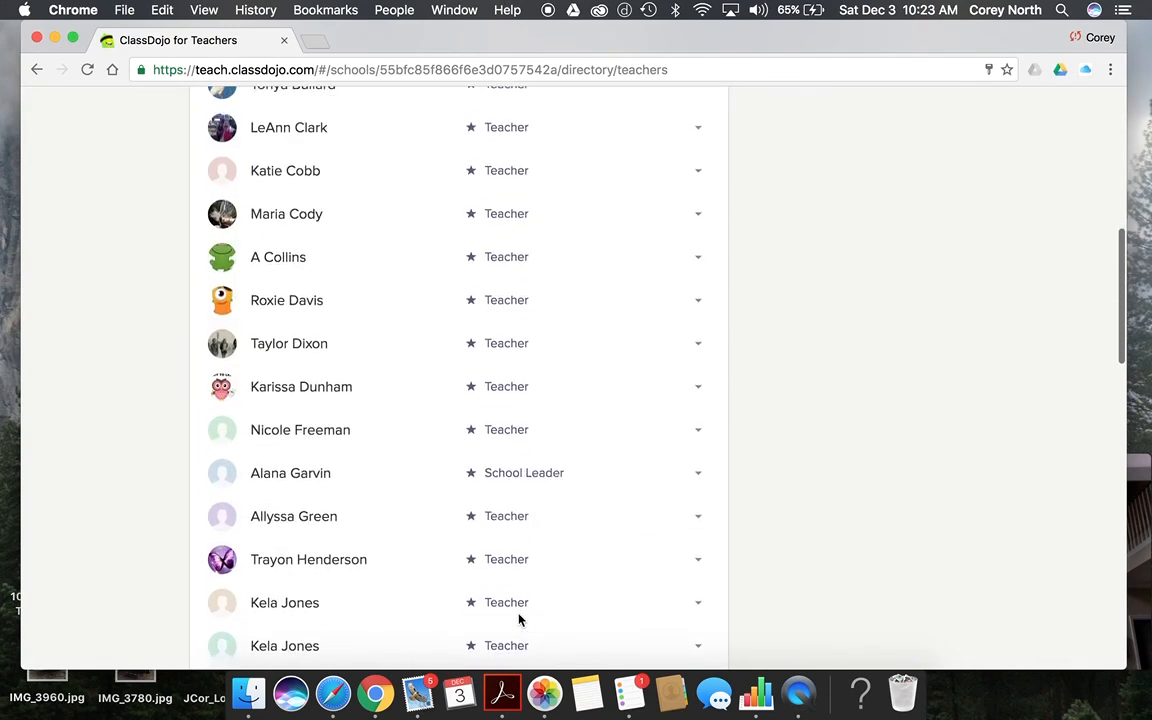
{"action": "left_click", "coordinate": [698, 483]}
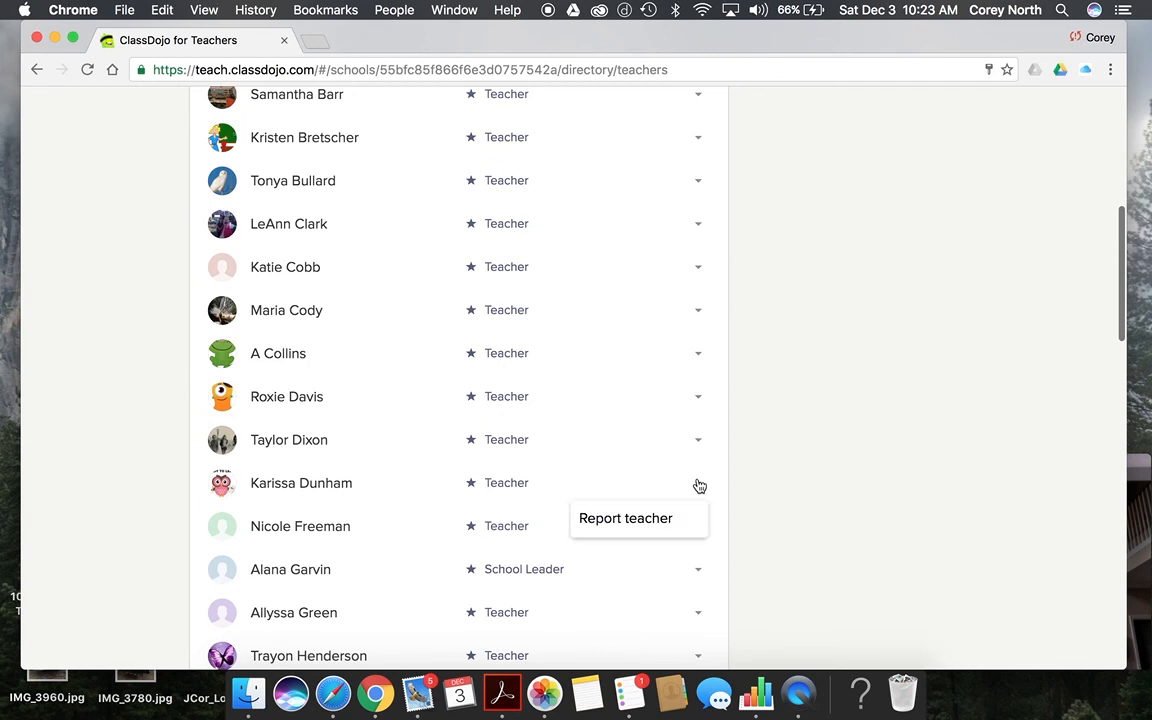
{"action": "left_click", "coordinate": [823, 440]}
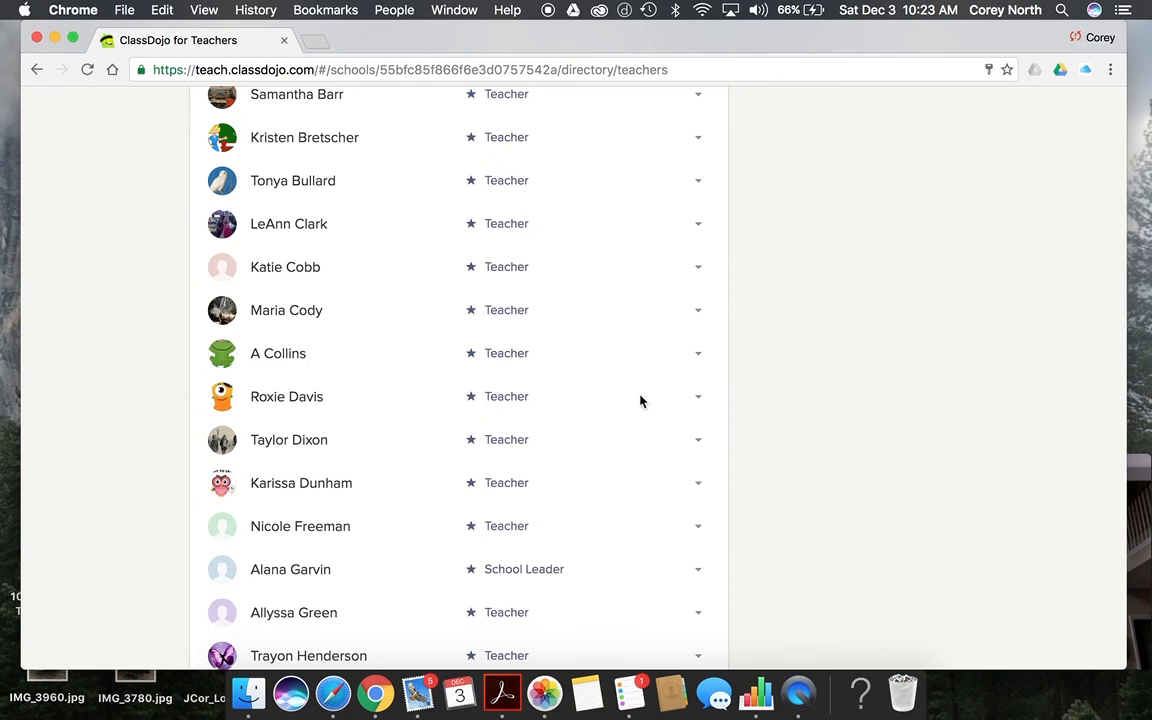
{"action": "scroll", "coordinate": [640, 399], "scroll_direction": "up", "scroll_amount": 3}
{"action": "scroll", "coordinate": [640, 401], "scroll_direction": "up", "scroll_amount": 3}
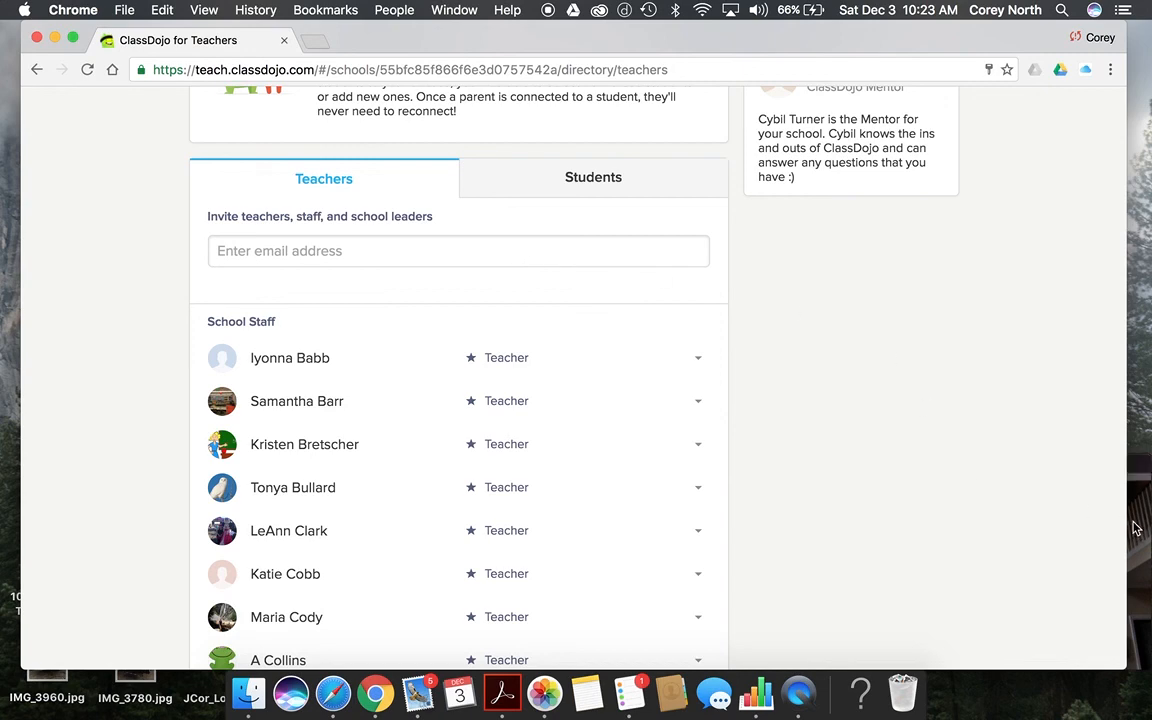
{"action": "scroll", "coordinate": [774, 412], "scroll_direction": "up", "scroll_amount": 5}
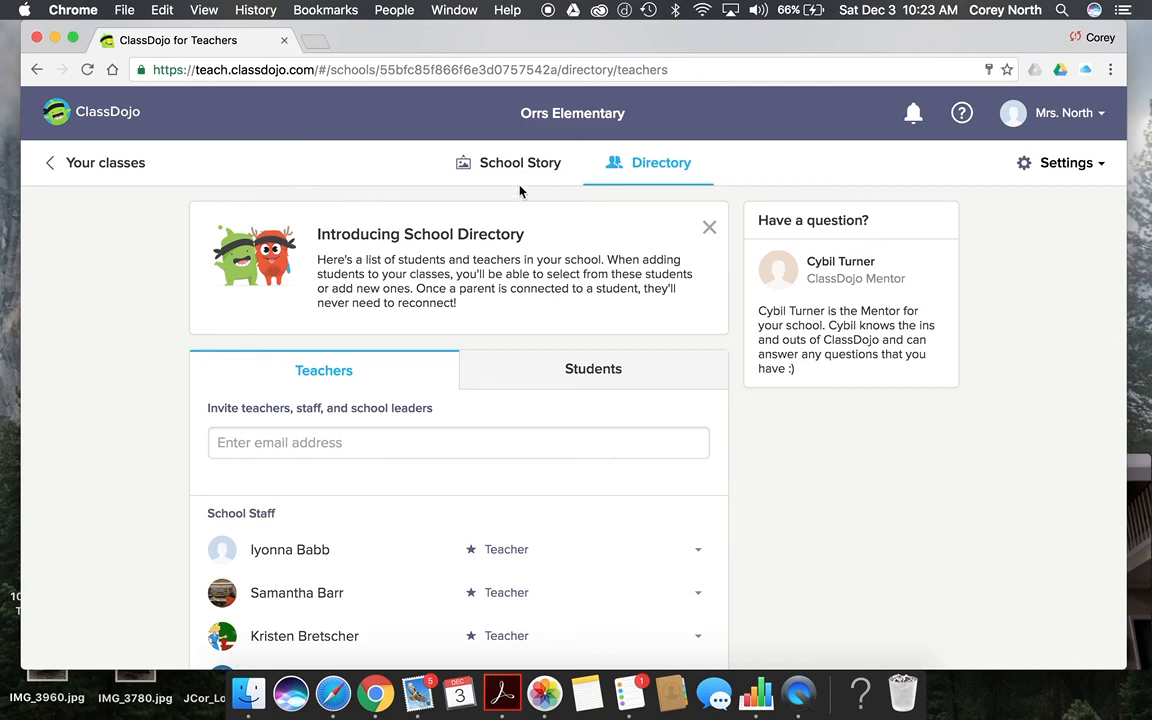
Step: Return to the launchpad showing Orrs Elementary with 46 teachers and 288 parents
{"action": "left_click", "coordinate": [113, 161]}
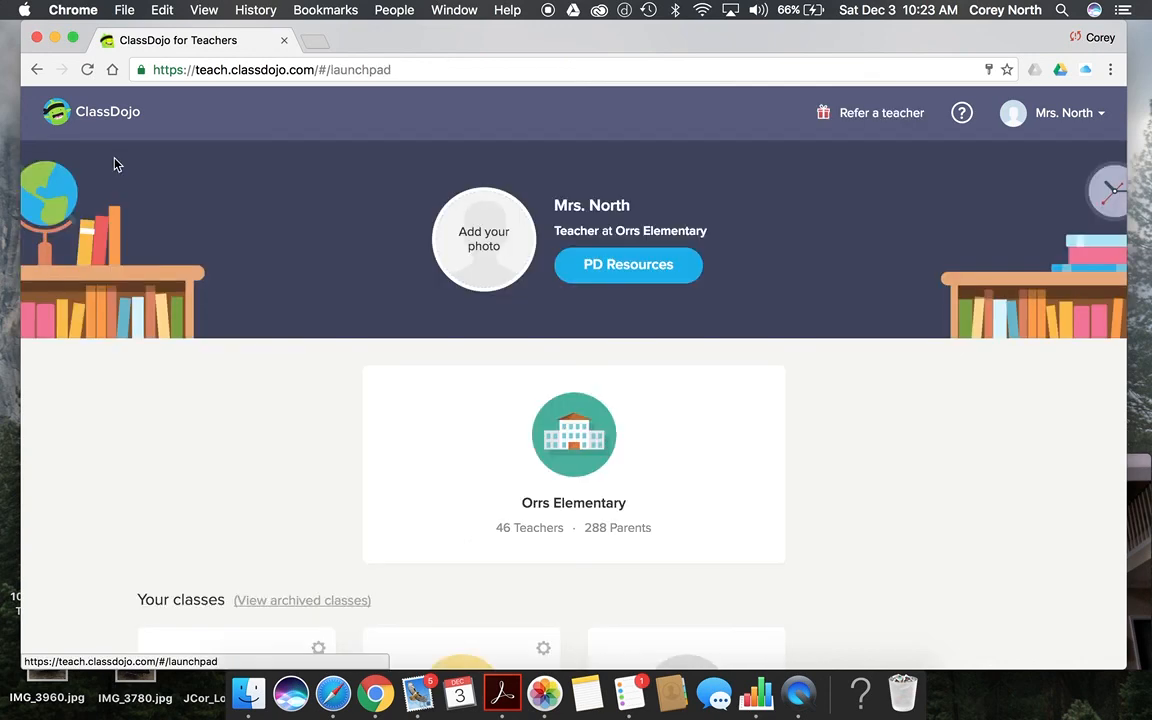
{"action": "left_click", "coordinate": [1143, 541]}
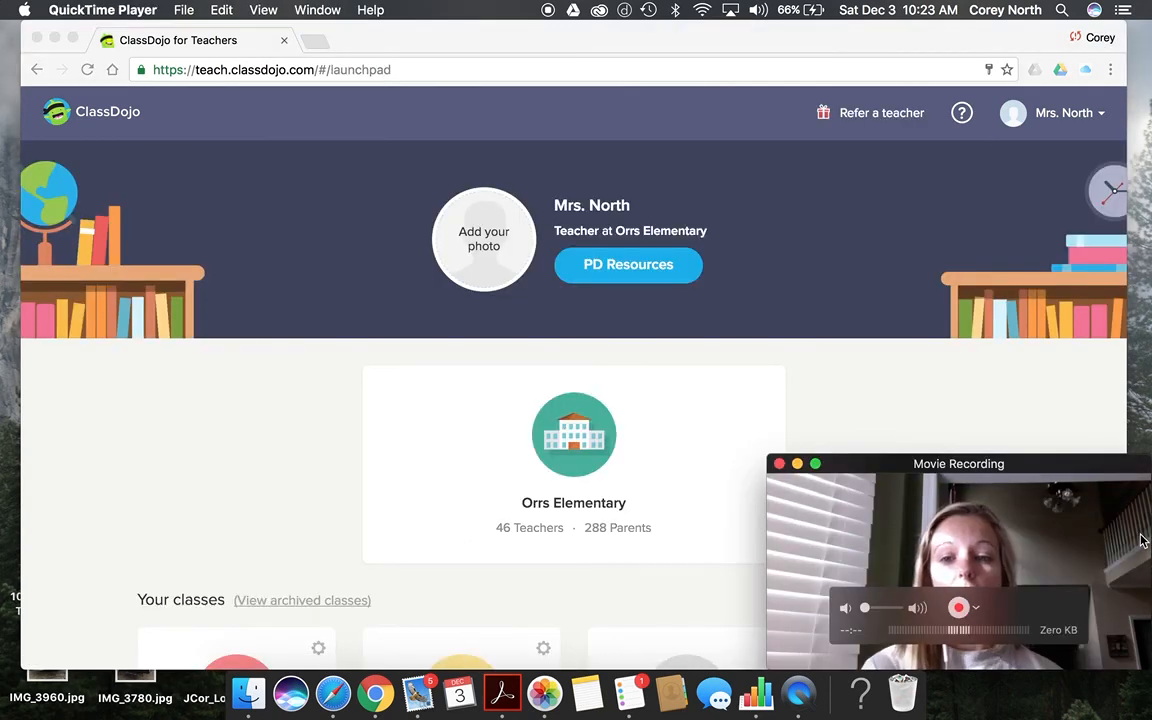